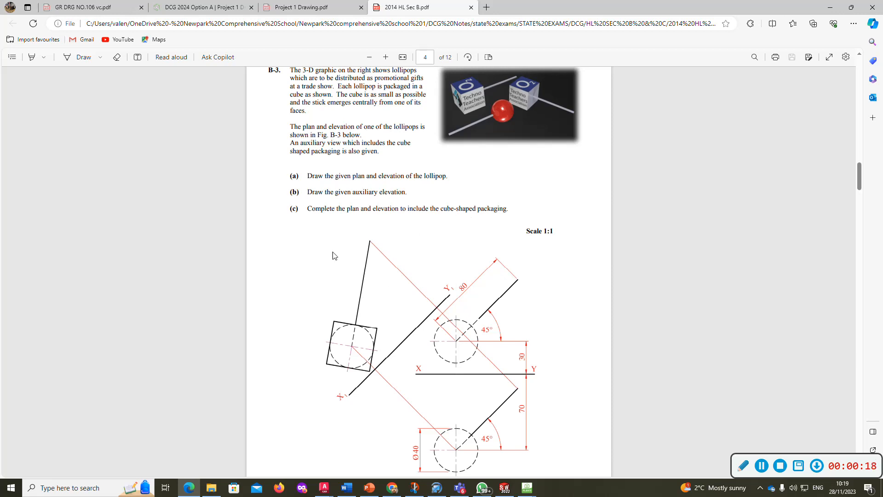
- Review the Fig. B-3 plan, elevation and dimensions in 2014 HL Sec B.pdf and switch to the SOLIDWORKS part
click(762, 466)
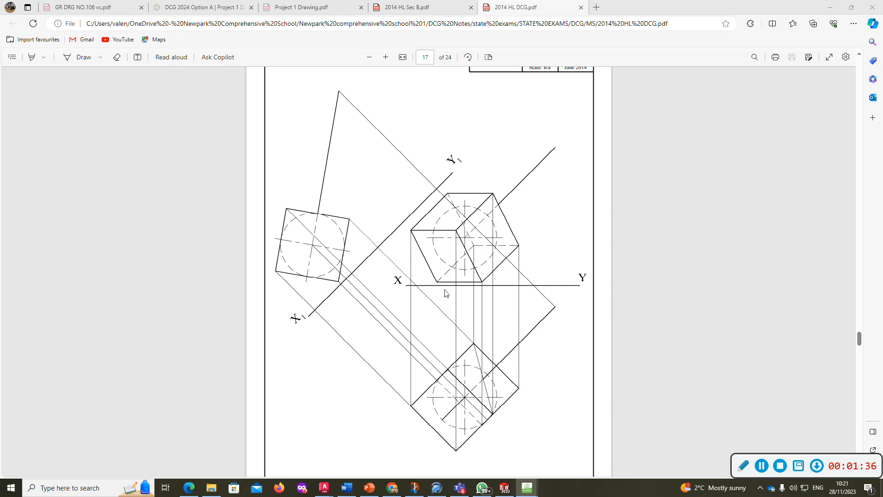
click(417, 7)
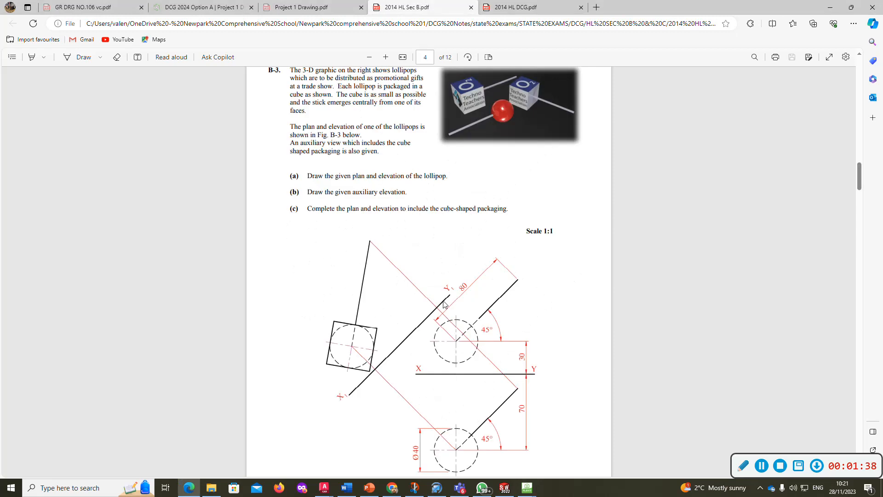
scroll(444, 305, down, 1)
mouse_move(513, 489)
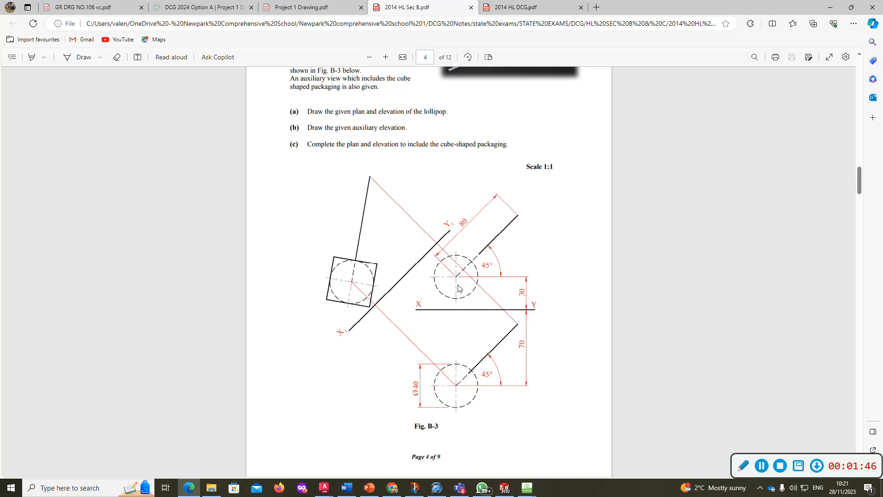
click(505, 487)
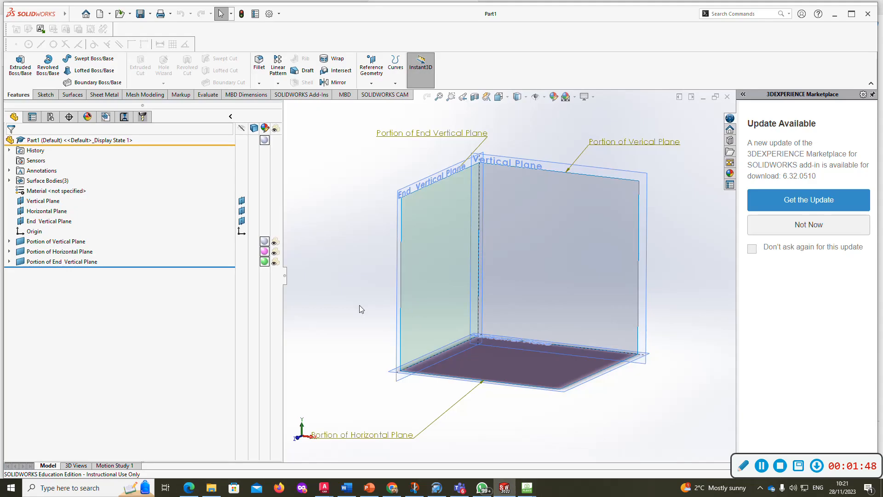
- Start a sketch on the Horizontal Plane and place a sketch point near the middle of the horizontal surface
middle_drag(420, 381, 410, 388)
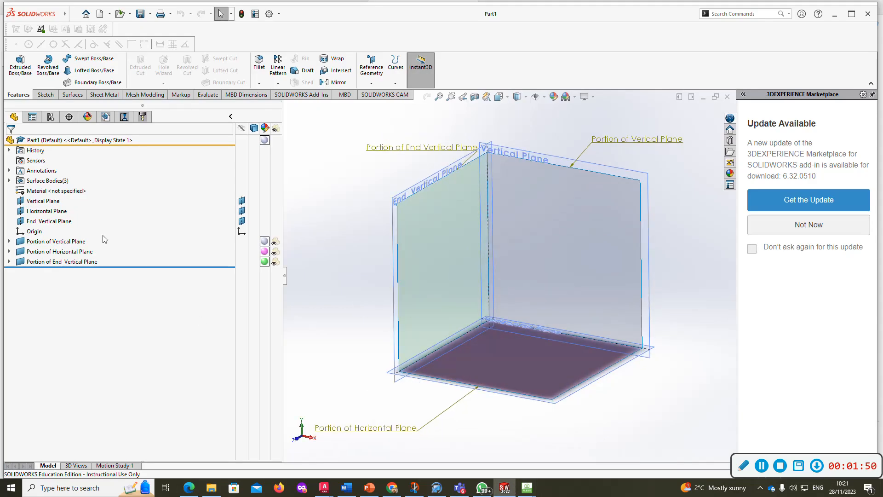
click(37, 212)
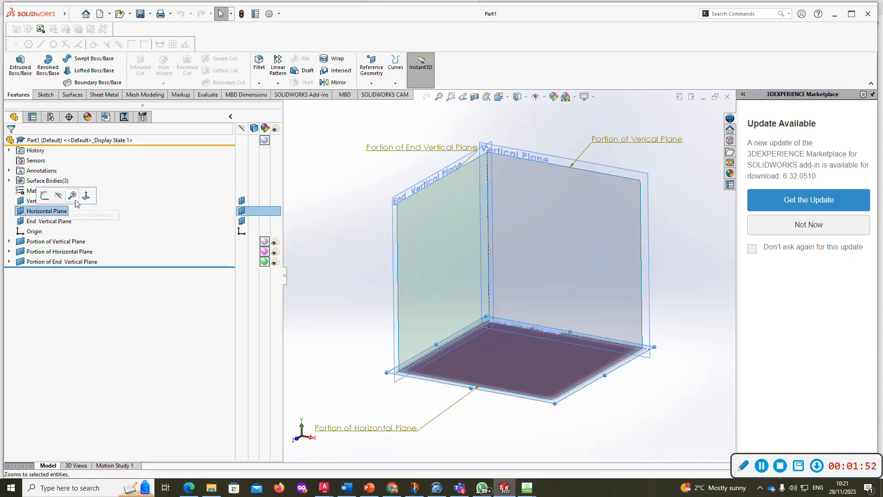
click(67, 196)
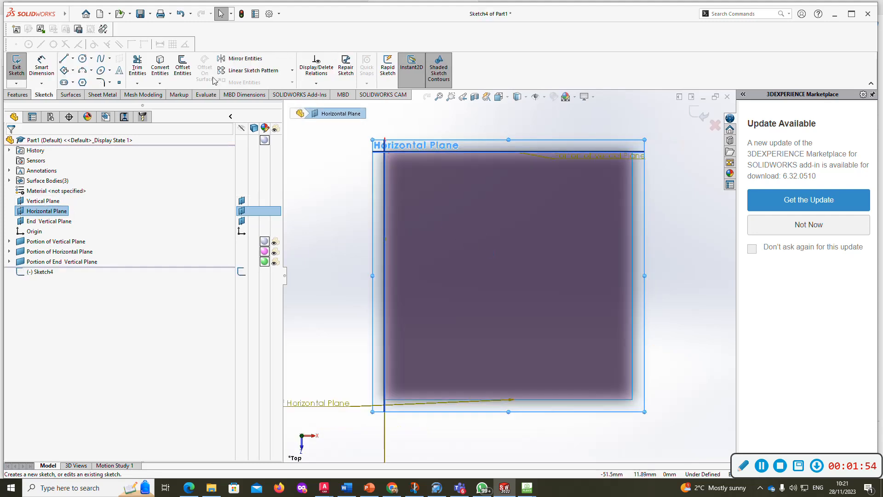
click(119, 82)
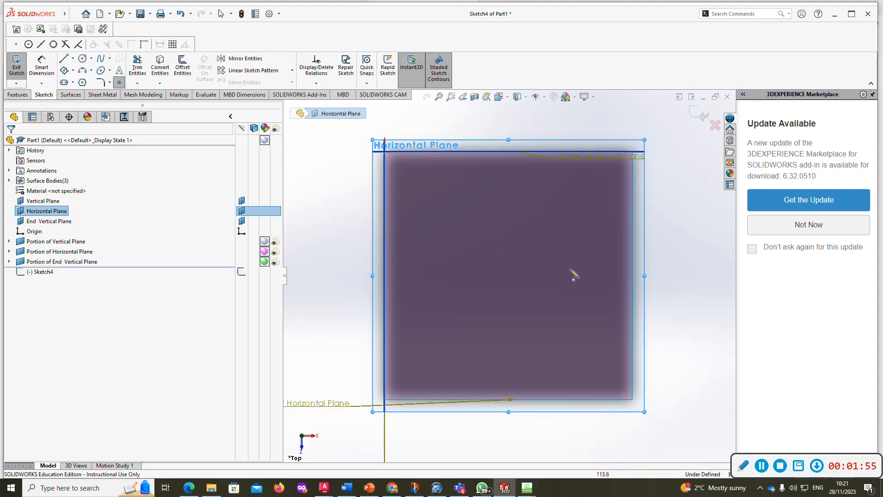
click(517, 248)
- Dimension the sketch point's distance from the End Vertical Plane and set it to 80 mm
click(46, 69)
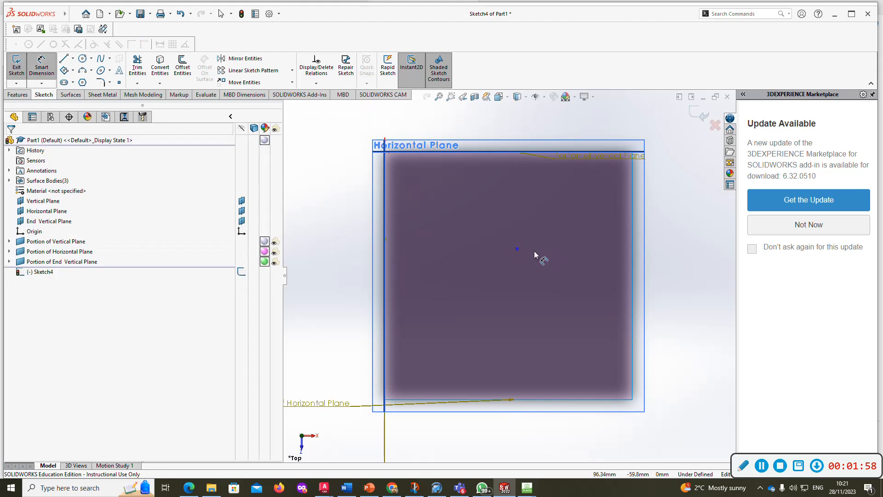
click(385, 240)
click(313, 237)
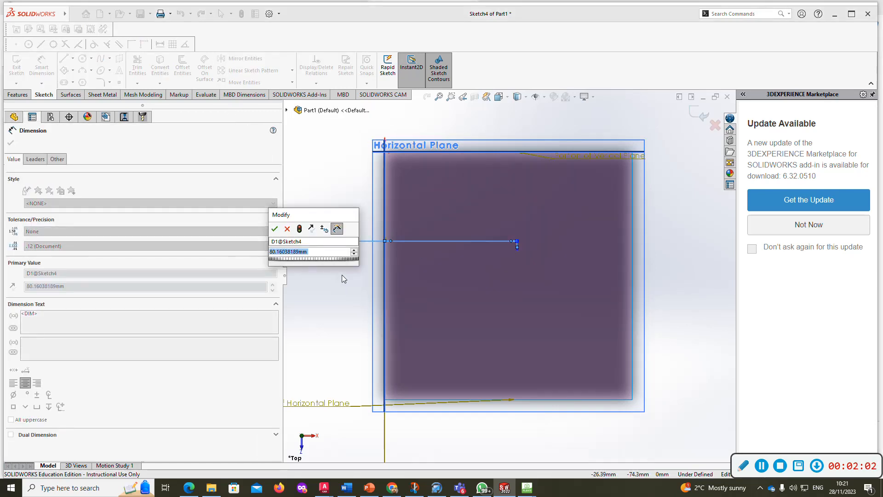
text(80)
key(Return)
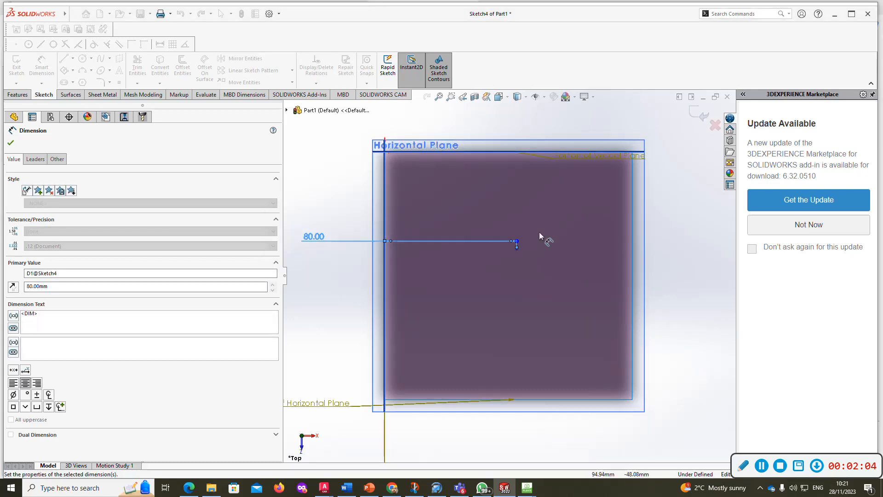
click(517, 240)
click(518, 240)
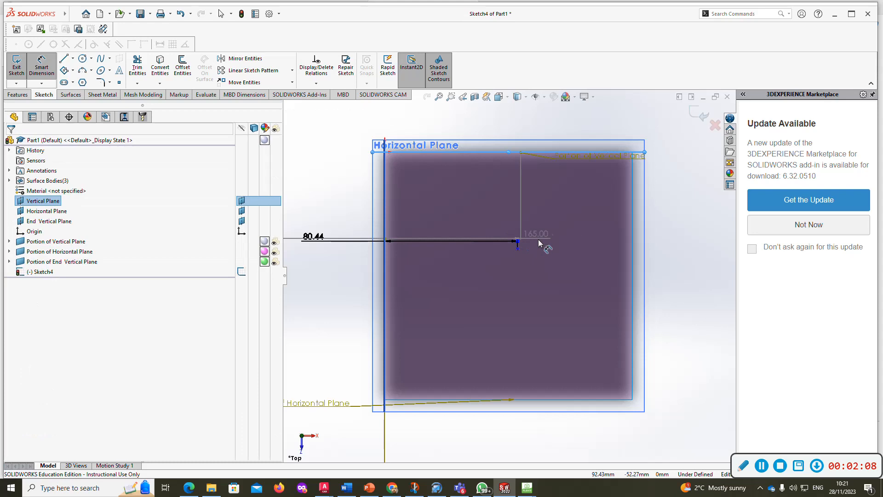
key(Escape)
- Dimension the point 70 mm from the Vertical Plane and exit the sketch
click(518, 248)
click(41, 65)
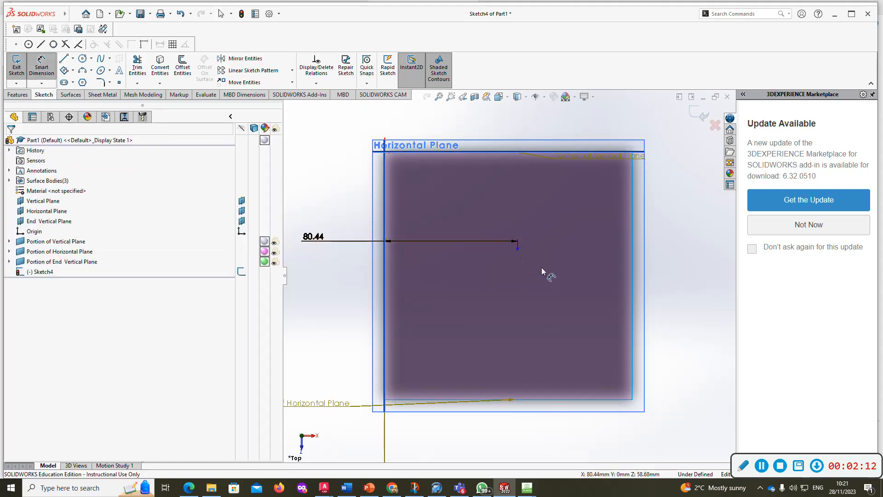
click(524, 153)
click(518, 248)
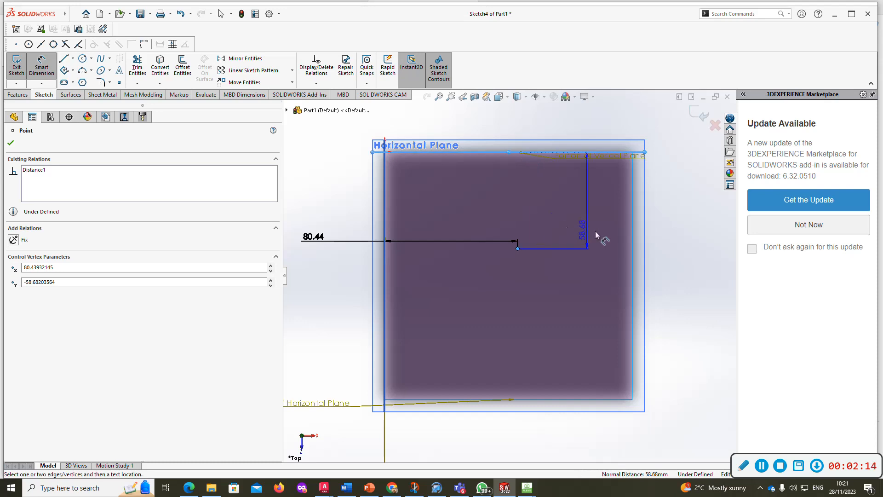
click(675, 212)
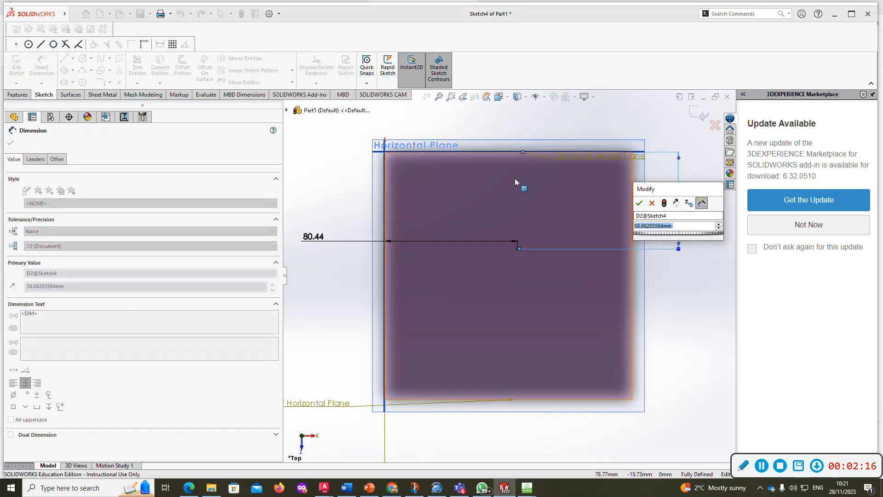
key(Return)
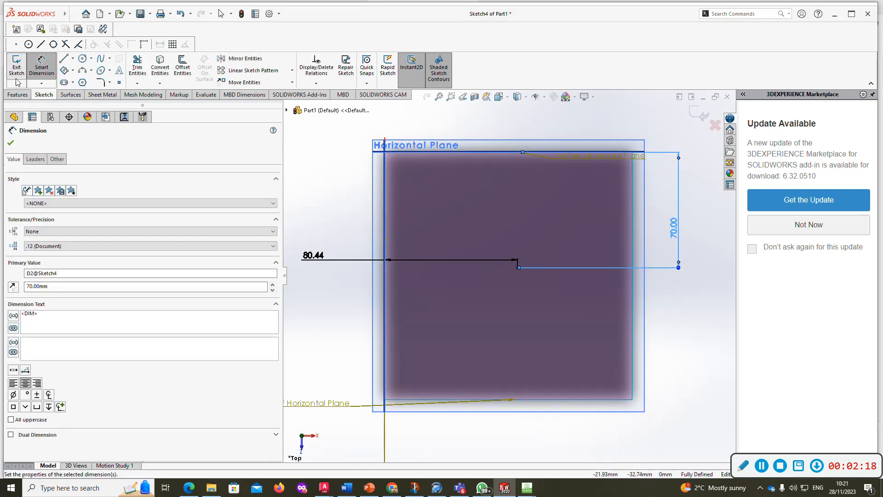
click(16, 83)
click(14, 94)
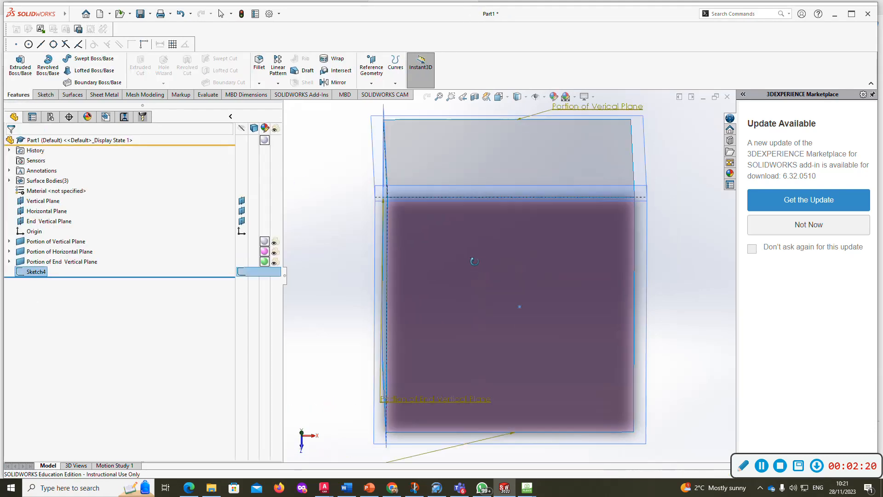
- Start a 3D sketch and draw a line about 28 mm long straight up along Y from the sketch point
click(697, 382)
click(45, 94)
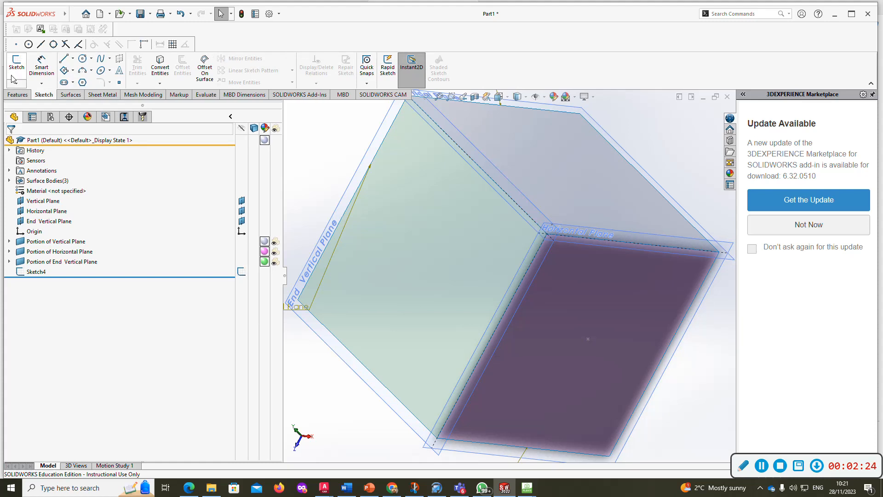
click(17, 83)
click(33, 105)
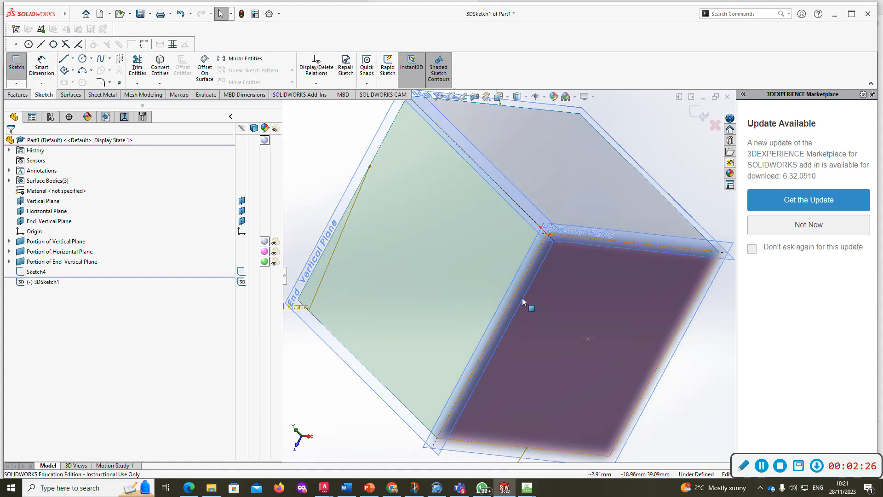
click(64, 60)
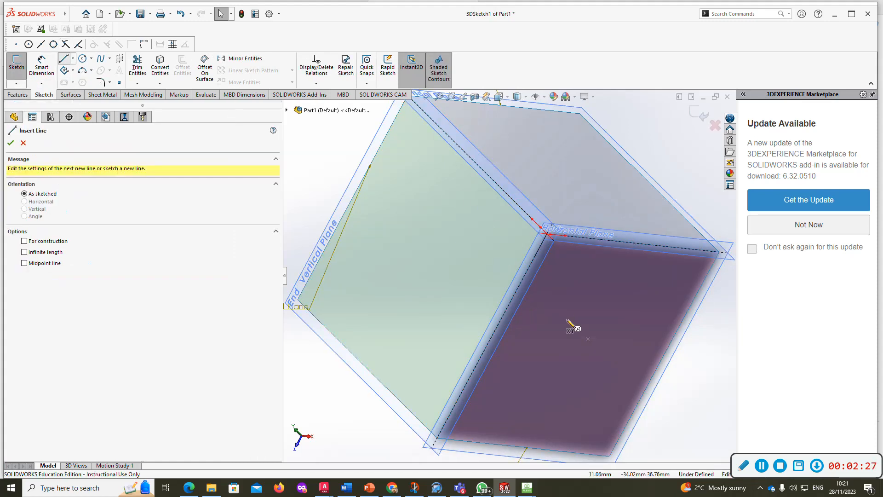
click(591, 339)
click(562, 313)
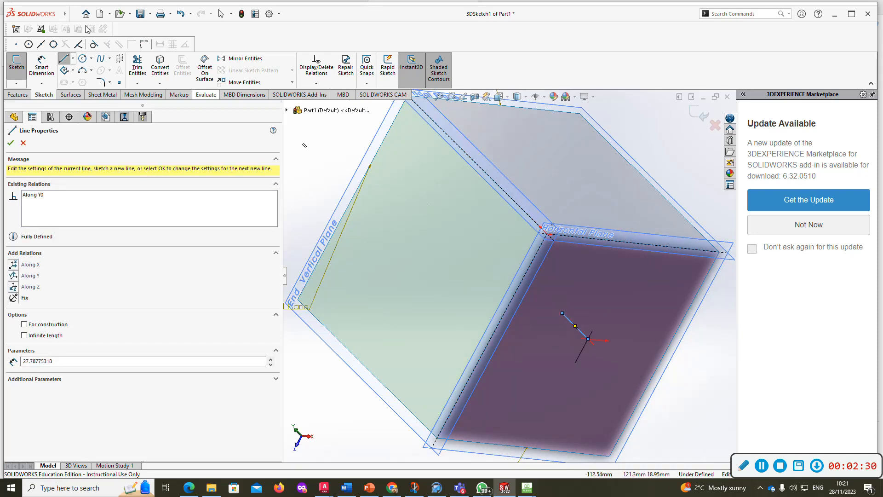
- Dimension the vertical 3D line to 30 mm and exit the 3D sketch
click(42, 65)
click(575, 325)
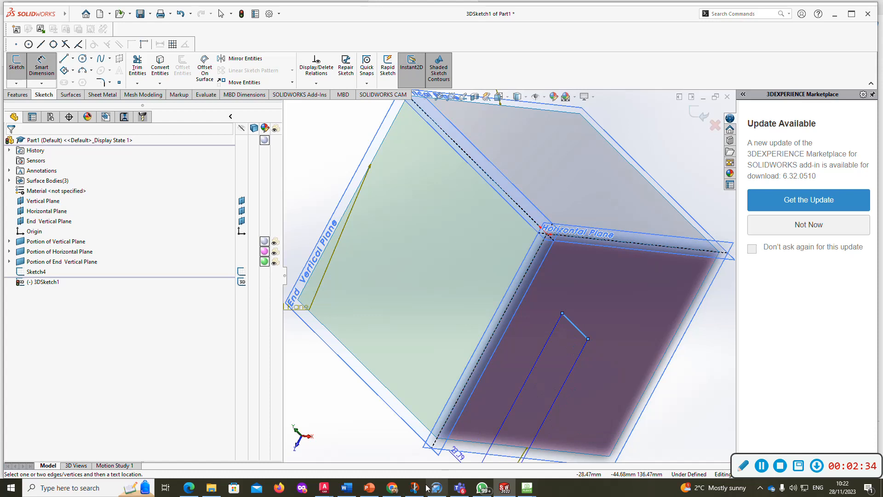
click(377, 453)
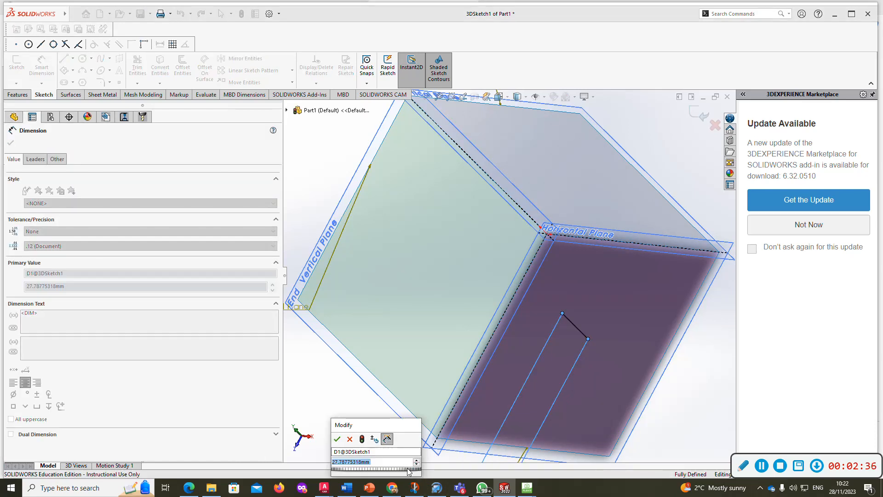
text(30)
key(Return)
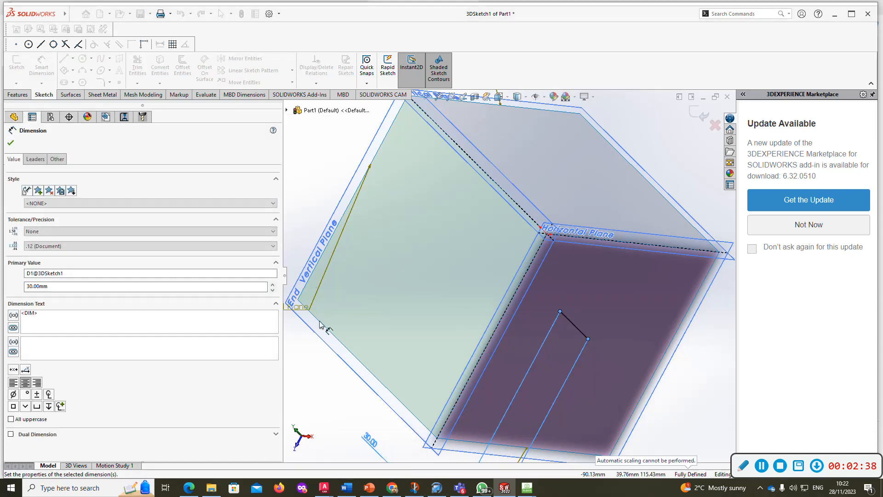
click(16, 83)
click(23, 91)
click(346, 139)
scroll(386, 160, up, 2)
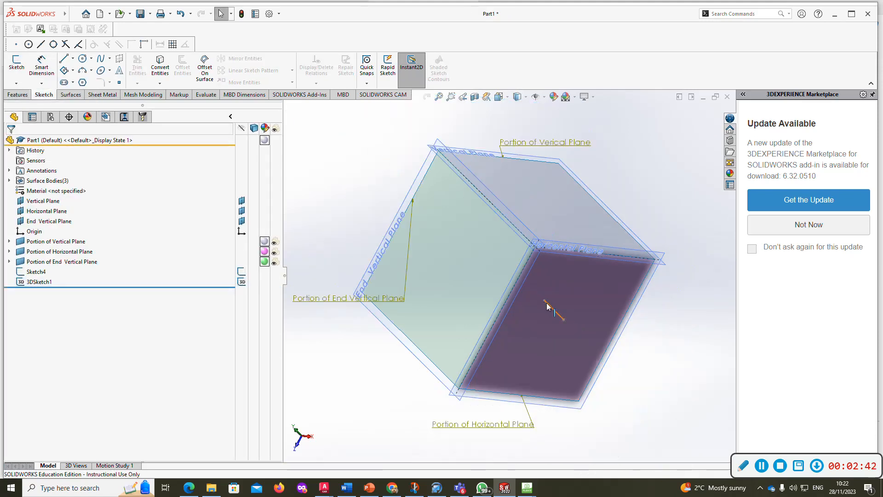
- Create a reference plane parallel to the Vertical Plane through the upper endpoint of the 3D line
click(18, 95)
click(371, 68)
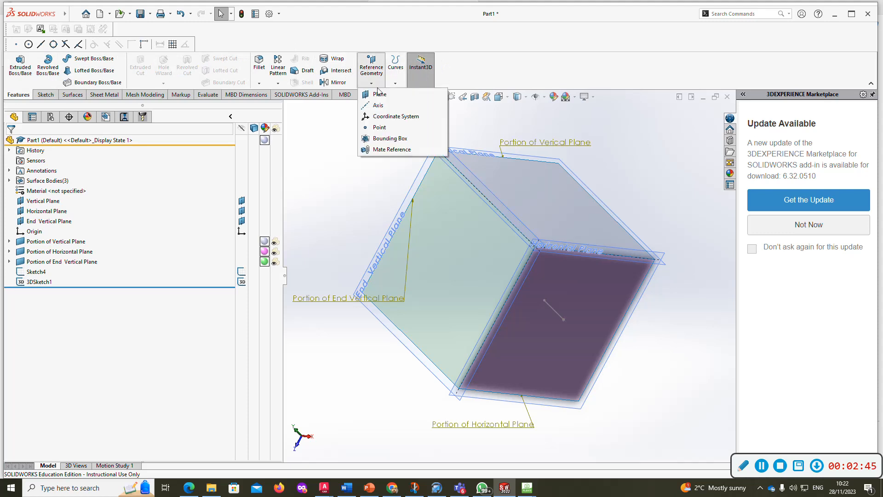
click(380, 95)
click(529, 156)
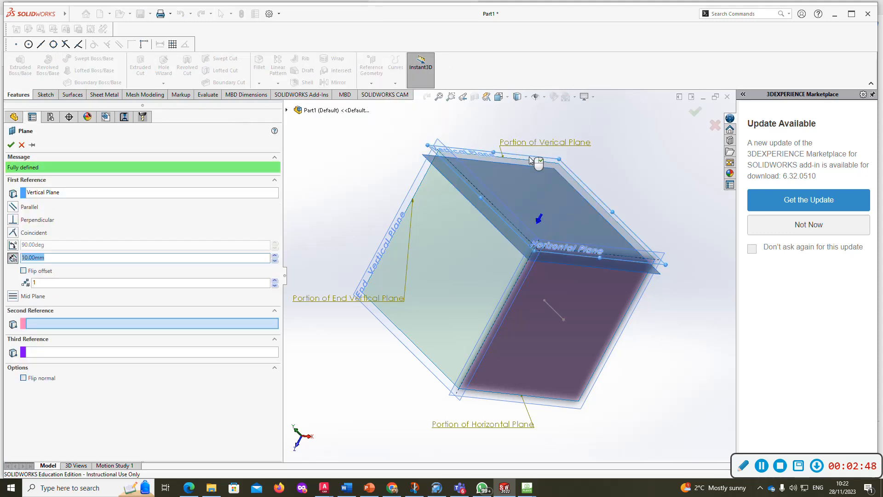
click(546, 299)
key(Return)
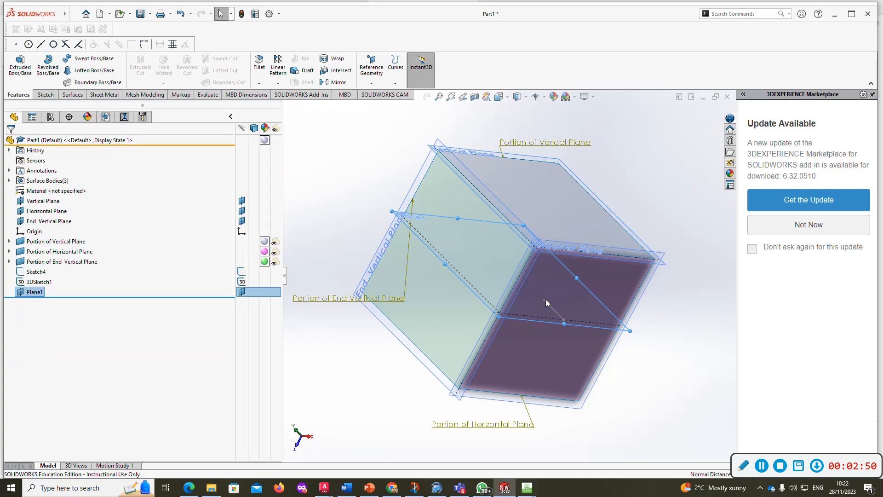
- Rename the new reference plane as "Sphere revolve plane"
click(30, 291)
click(34, 291)
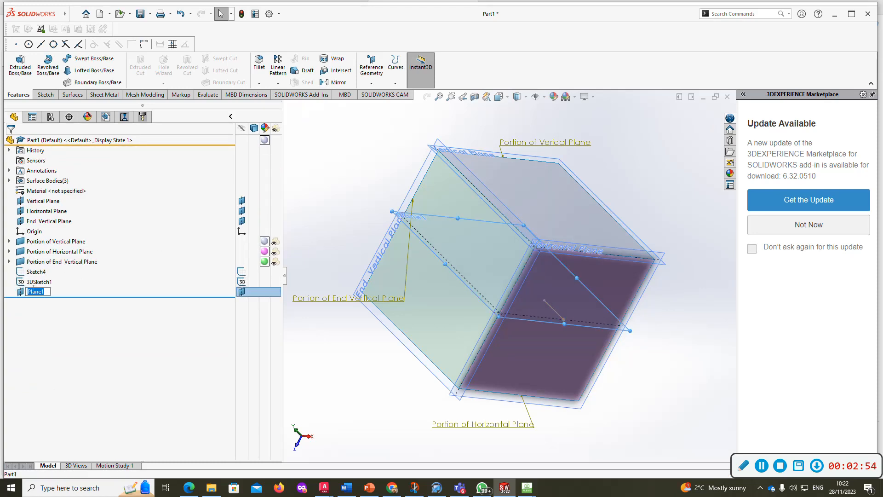
text(Sphere revolve p)
click(353, 374)
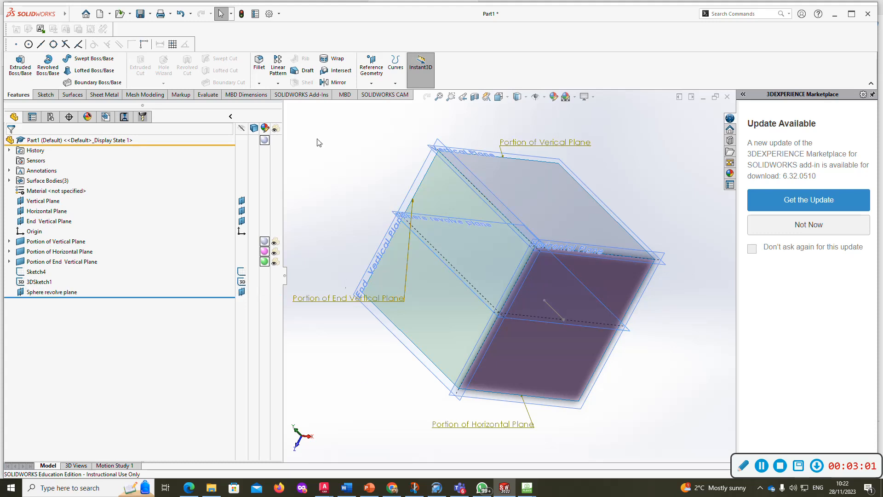
- Start a sketch on the Sphere revolve plane and draw a vertical centerline from the 3D line's lower end to the vertical surface's top edge
click(456, 219)
key(ctrl+8)
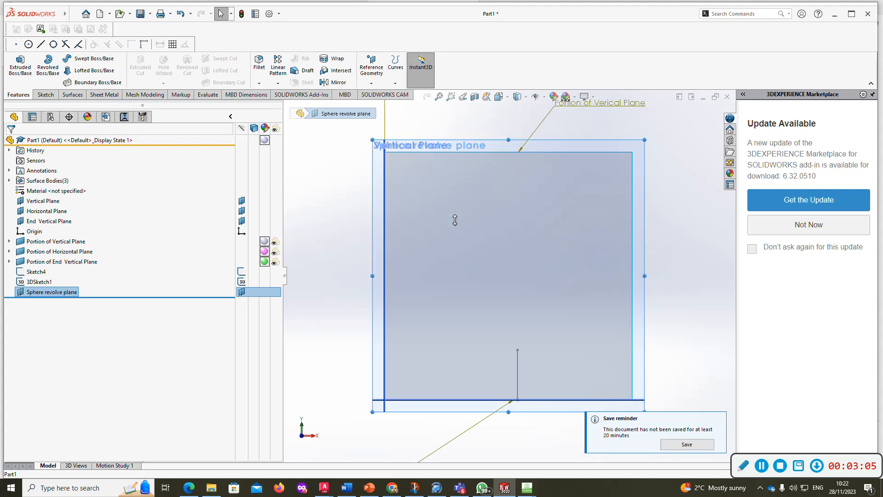
click(48, 65)
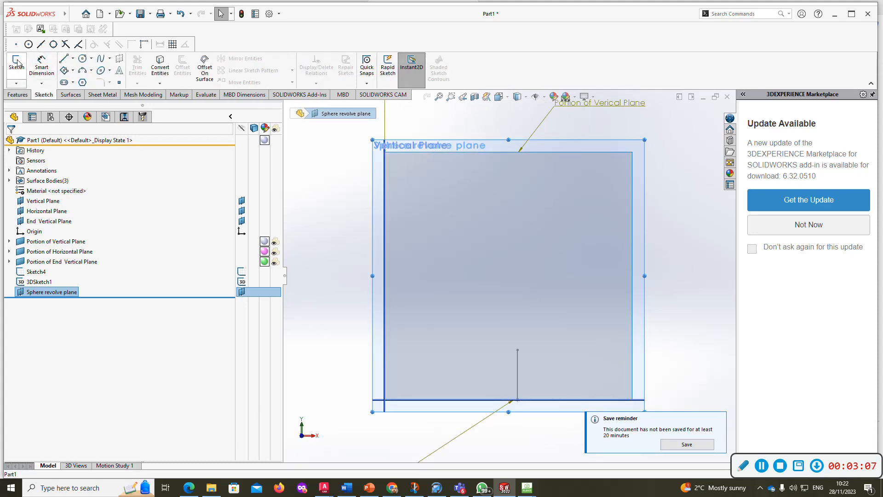
click(73, 58)
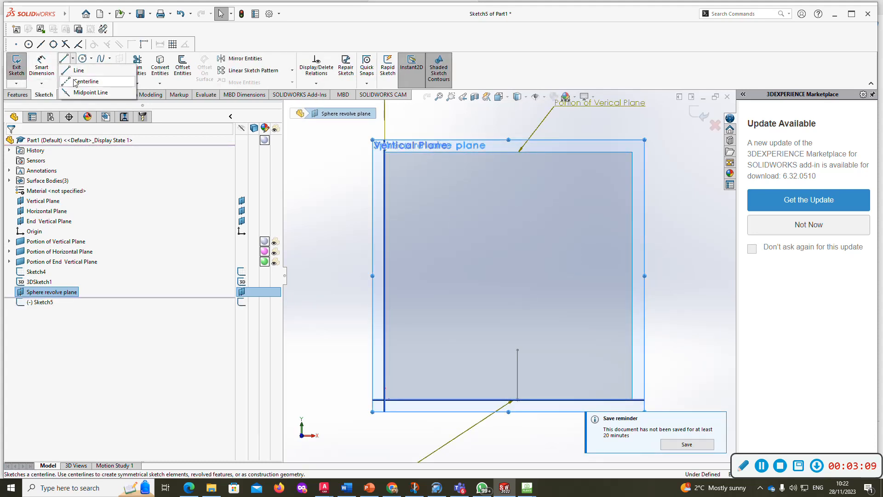
click(90, 81)
click(517, 399)
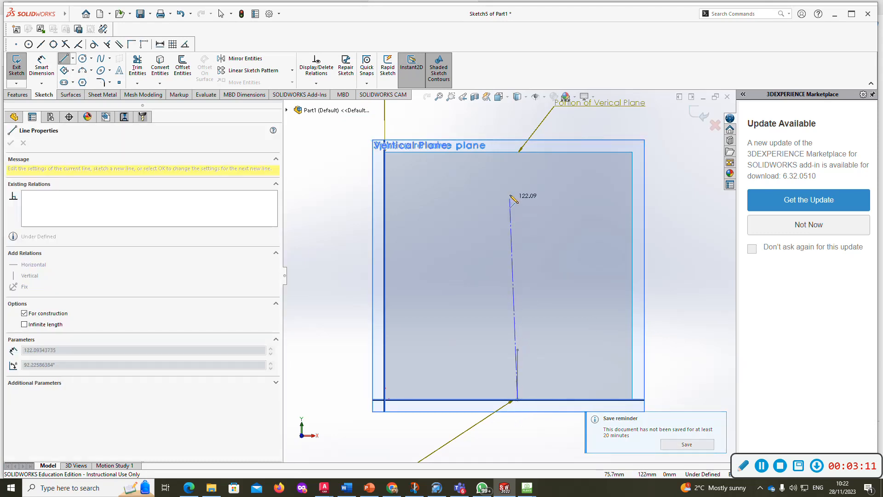
double_click(518, 152)
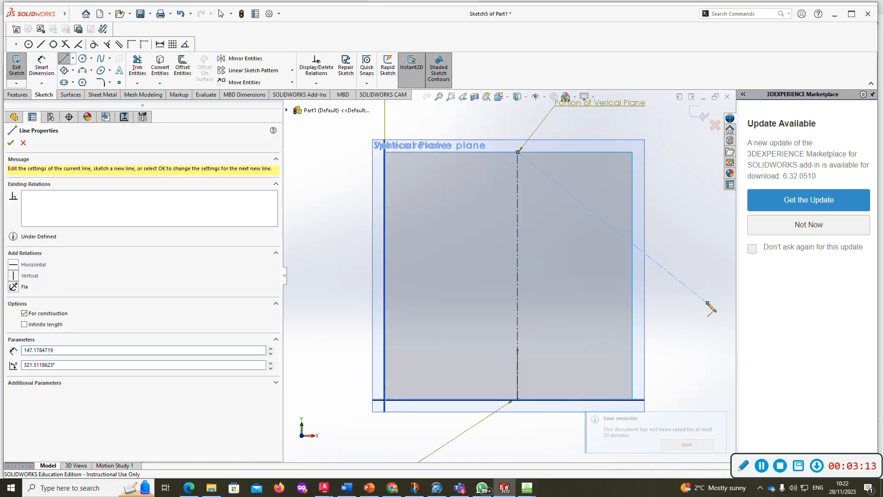
- Draw a circle of about 21.6 mm radius centred on the 3D line's upper endpoint and trim away its half right of the centerline
click(82, 58)
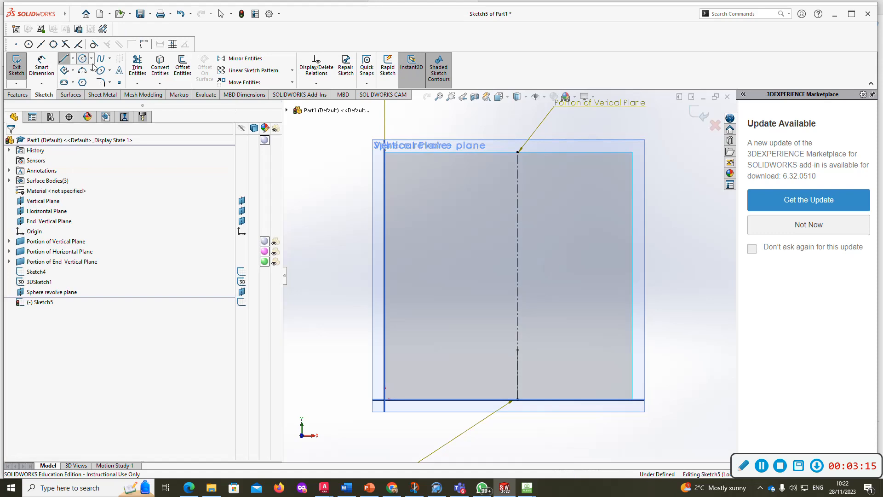
click(517, 350)
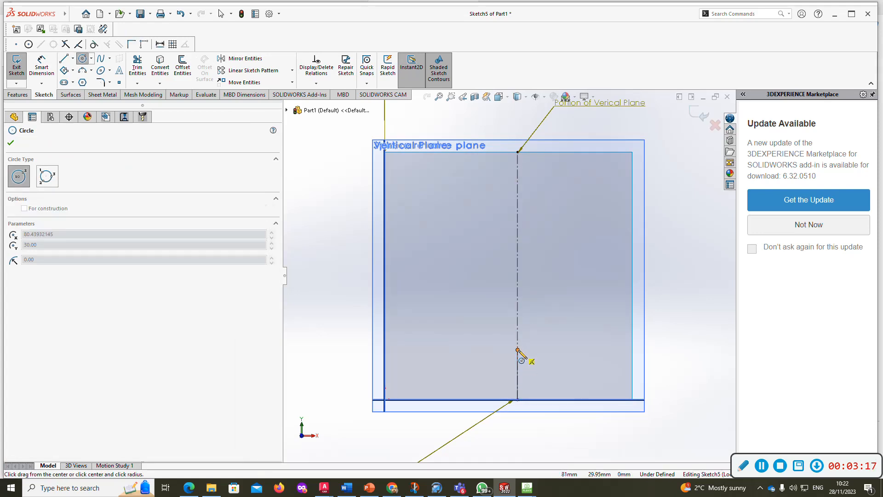
click(541, 323)
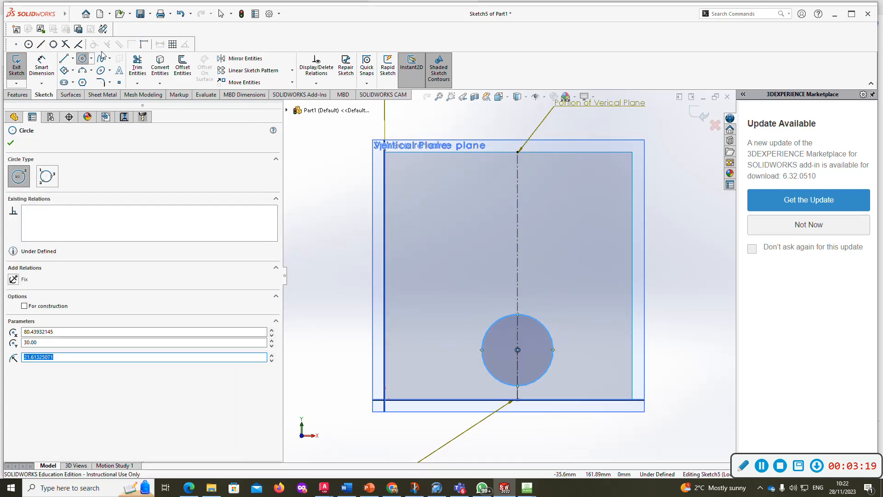
click(137, 64)
click(537, 321)
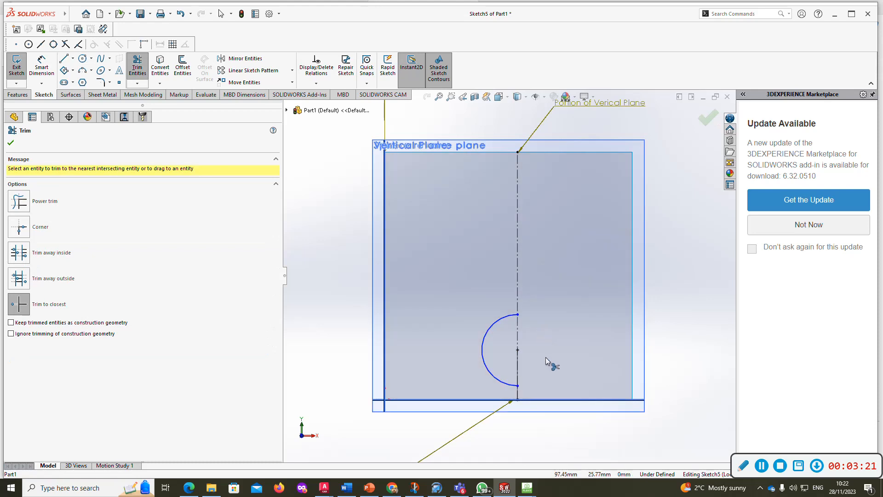
- Close the semicircle with a vertical line between its endpoints and dimension the arc's radius to 20 mm
key(l)
click(518, 386)
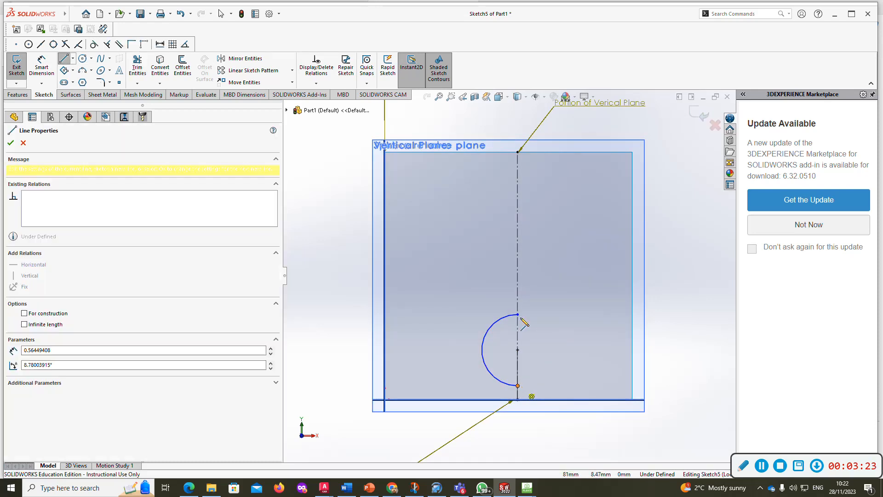
click(517, 315)
click(42, 62)
click(499, 319)
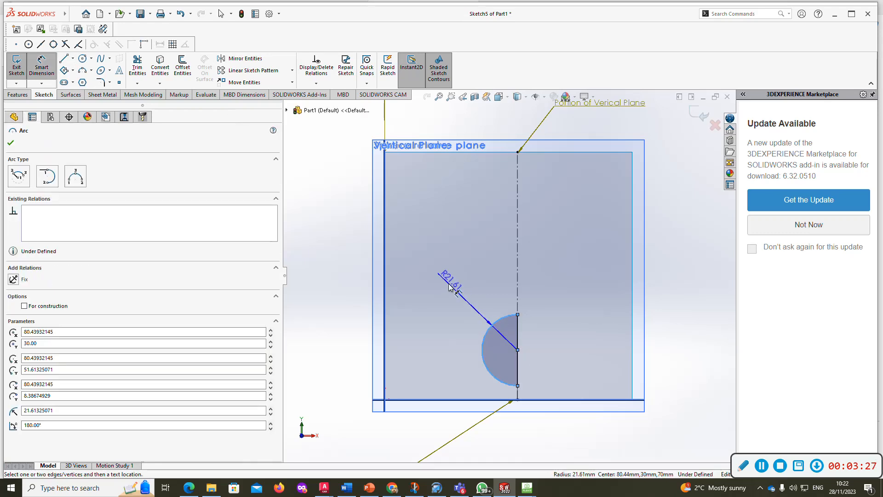
click(455, 289)
text(20)
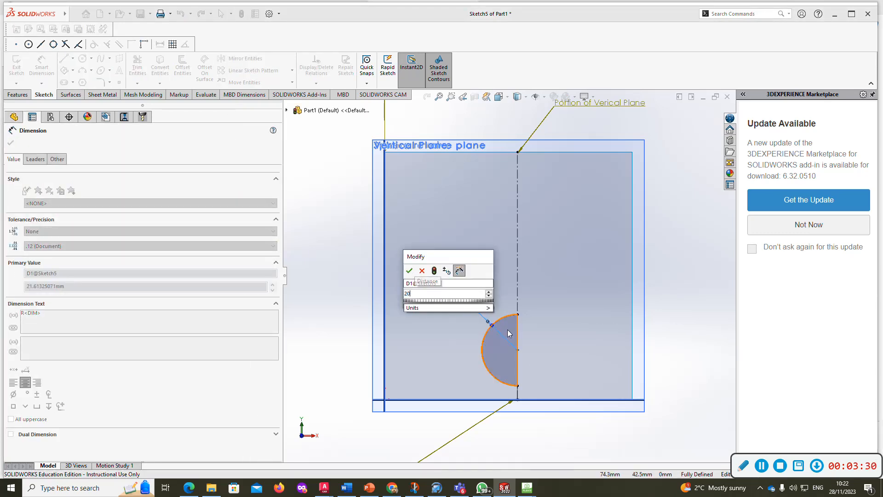
key(Return)
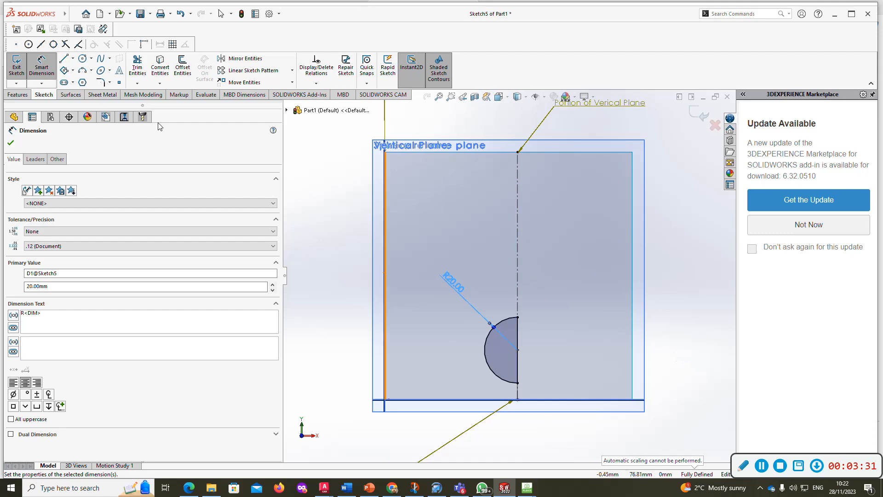
- Revolve the semicircle 360 degrees about its straight edge and rename the feature "The Lollipop"
click(18, 94)
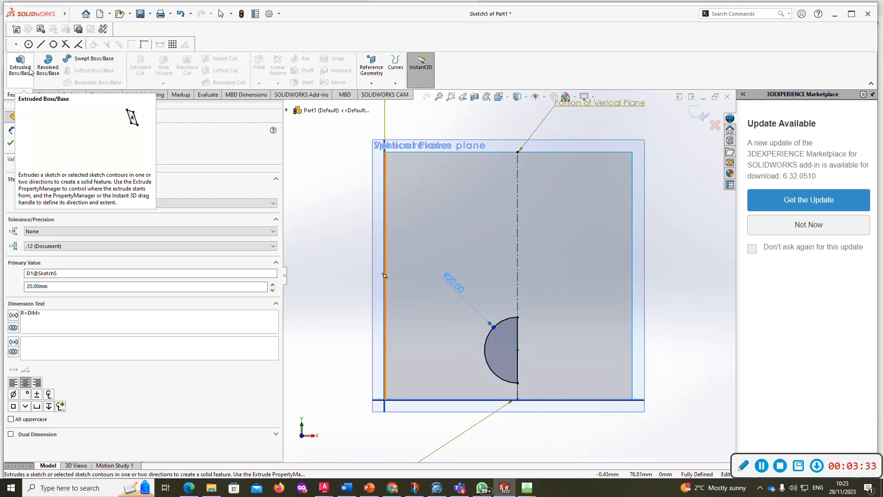
click(51, 69)
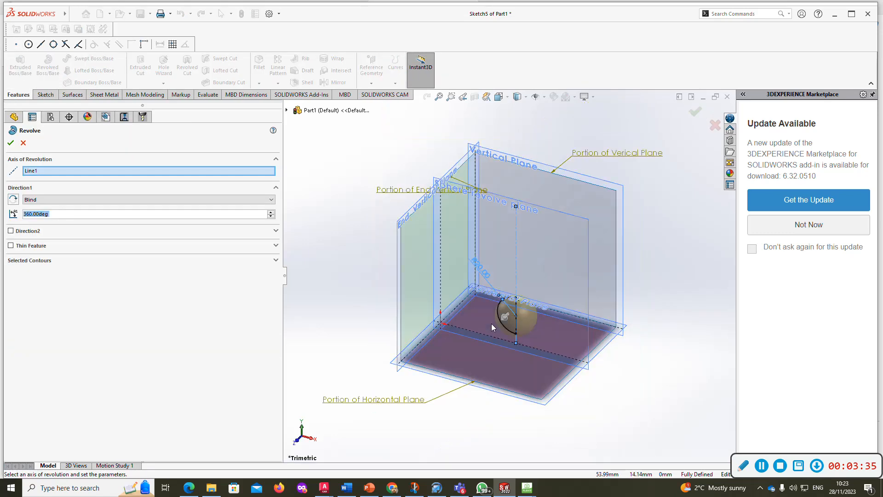
click(9, 144)
click(43, 312)
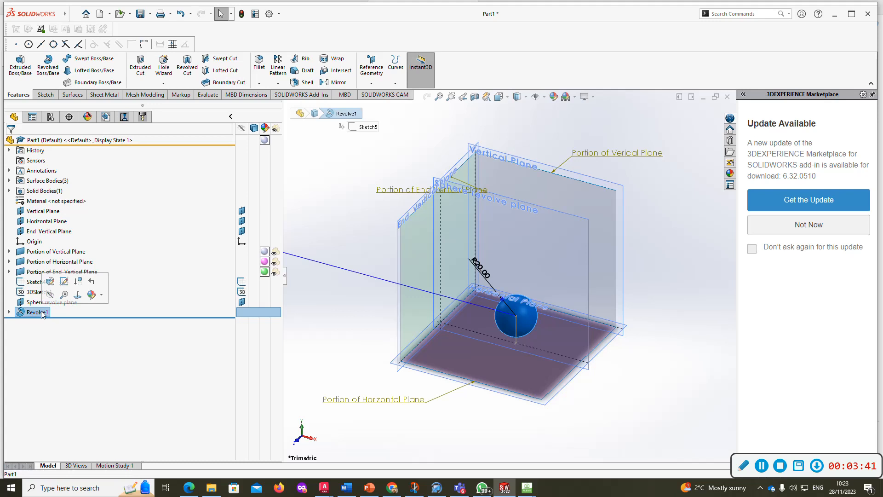
click(42, 312)
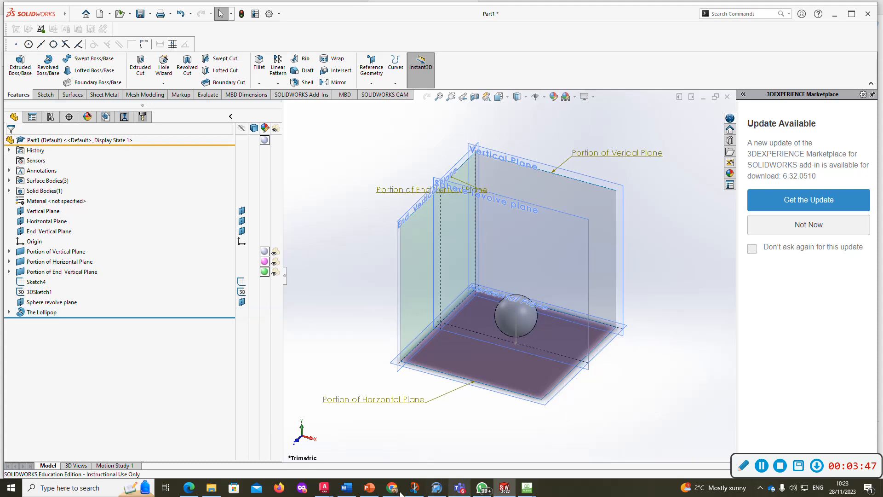
- Switch to the exam PDF in the browser, examine the stick's length and angles in Fig. B-3, and return to SOLIDWORKS
click(386, 492)
click(387, 492)
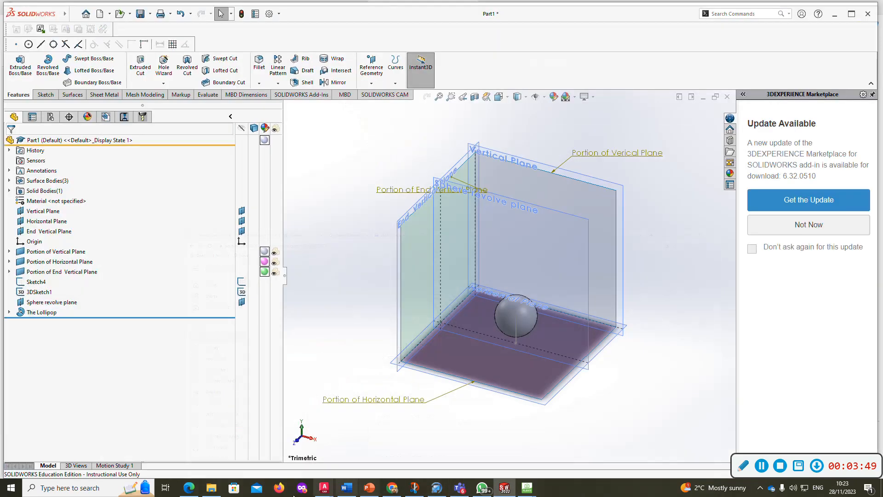
click(193, 492)
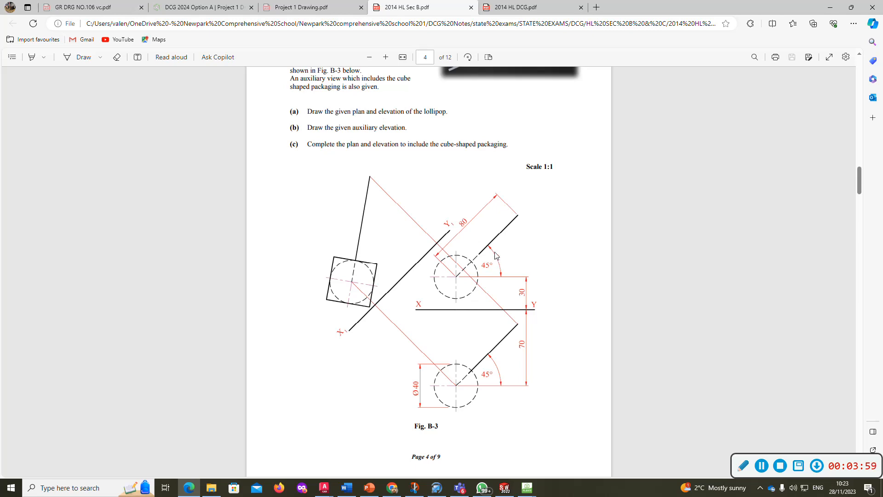
click(505, 488)
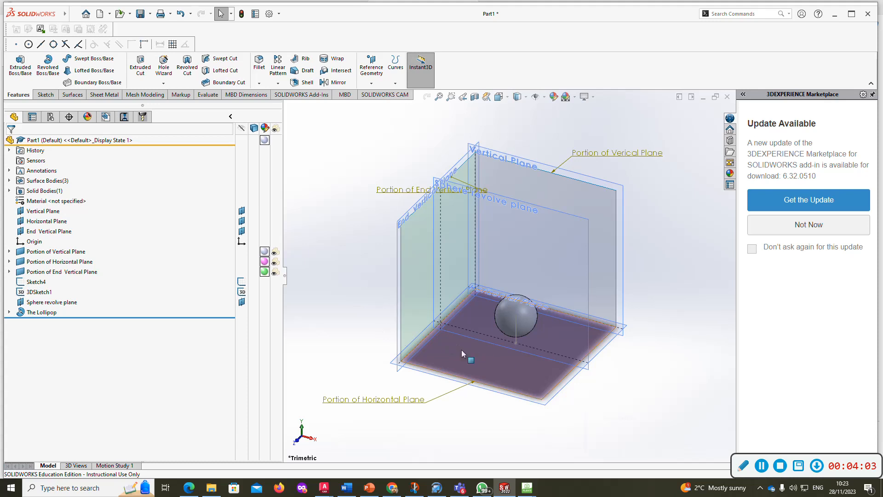
click(389, 364)
key(ctrl+8)
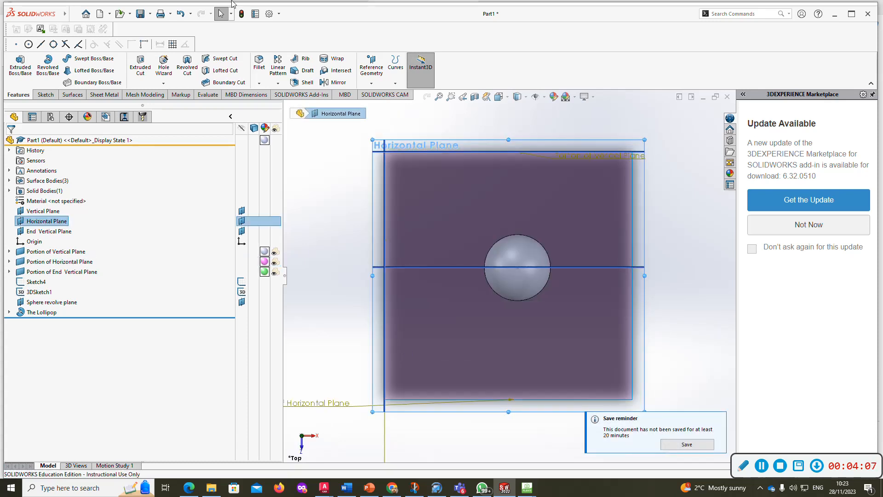
click(37, 97)
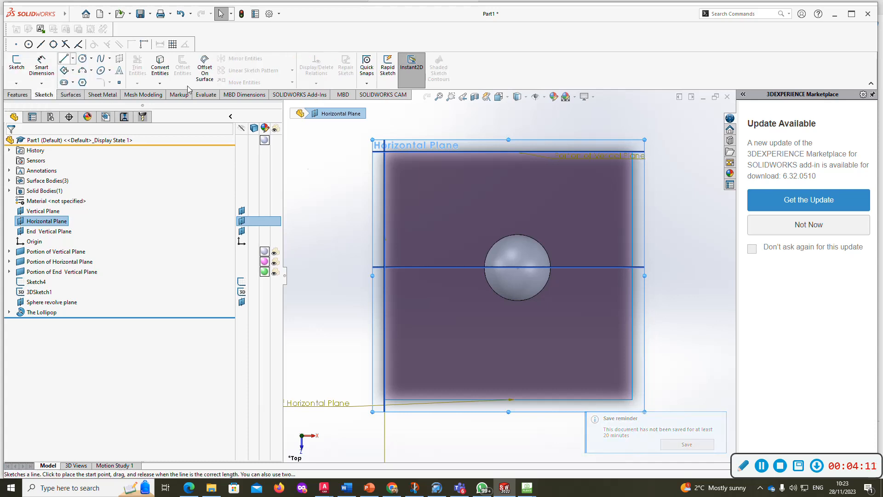
click(335, 273)
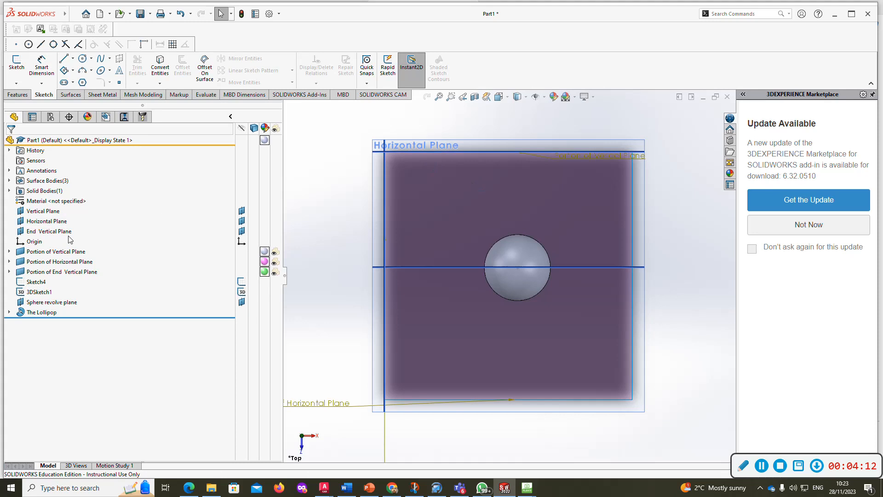
- Start a sketch on the Vertical Plane and draw a centerline about 73 mm long from the sphere's centre, sloping up to the right
click(41, 212)
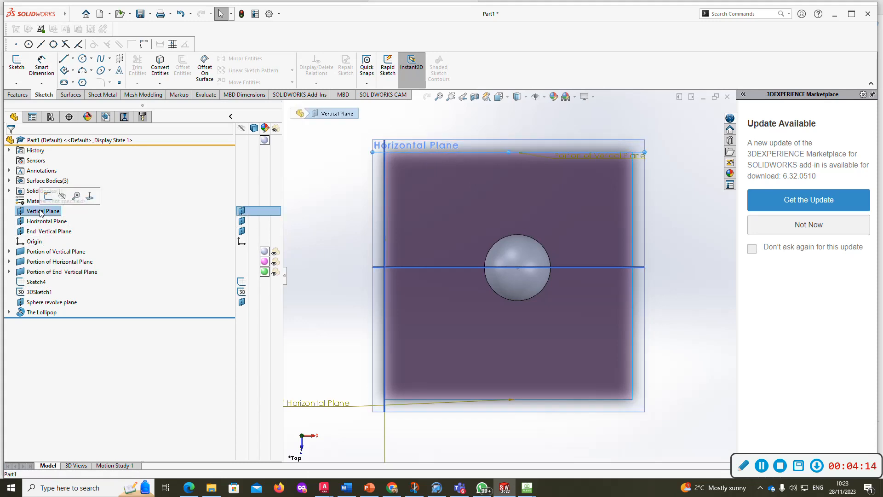
key(ctrl+8)
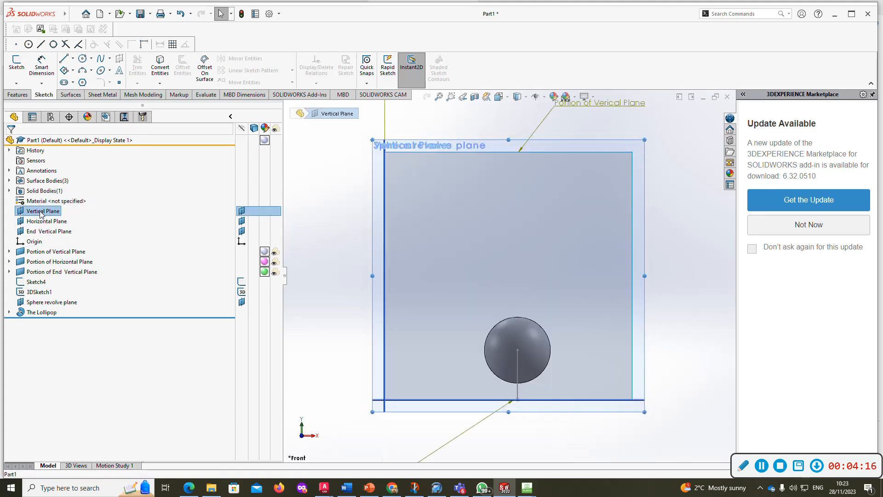
click(16, 64)
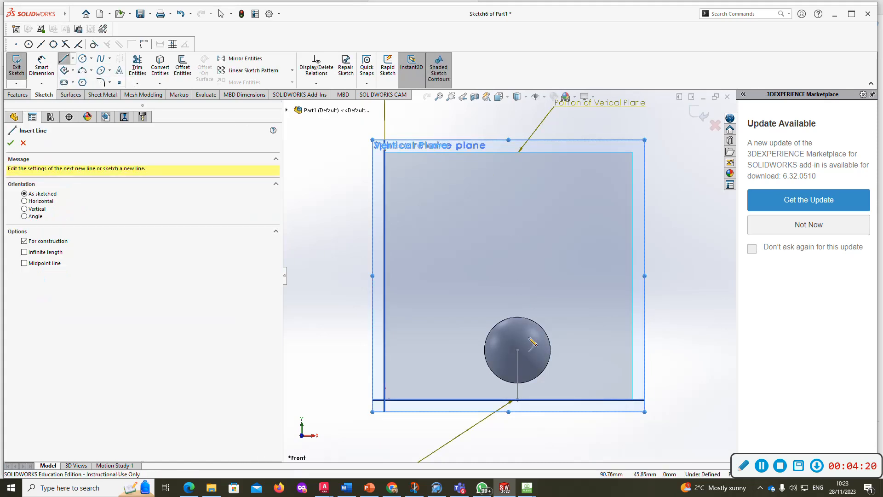
click(517, 350)
click(600, 261)
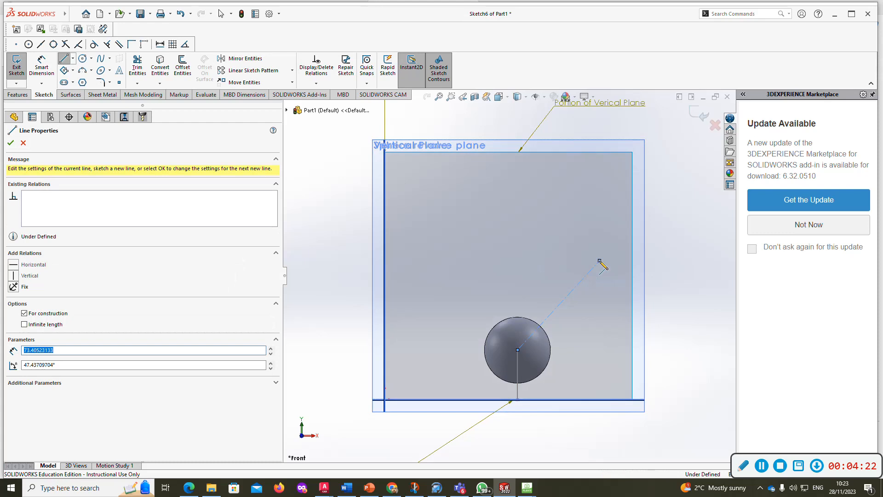
right_click(600, 262)
key(Escape)
key(Escape)
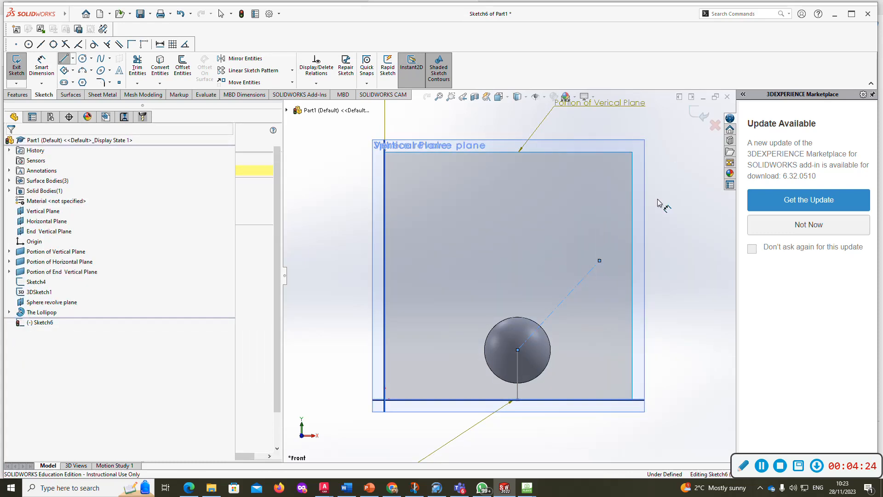
- Dimension the sloping centerline to 80 mm long and 45 degrees from the Horizontal Plane, and exit the sketch
key(d)
click(585, 277)
click(577, 275)
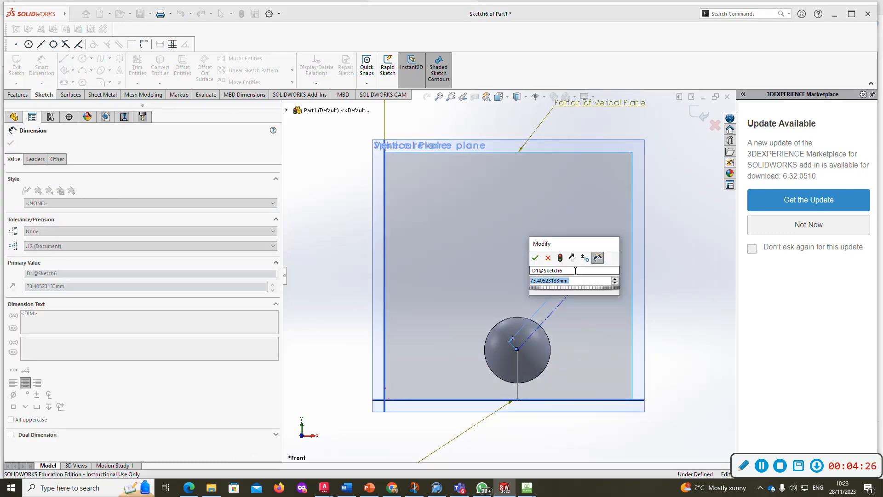
text(80)
key(Return)
click(566, 302)
click(582, 398)
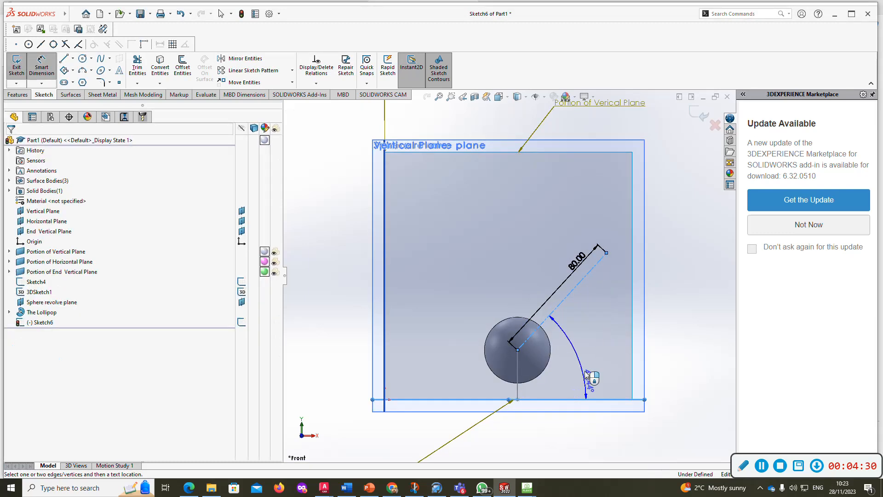
click(593, 363)
text(45)
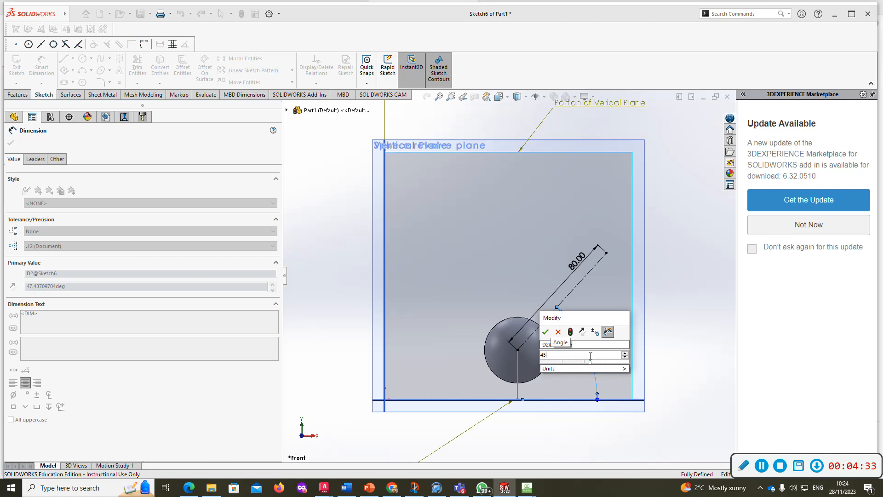
key(Return)
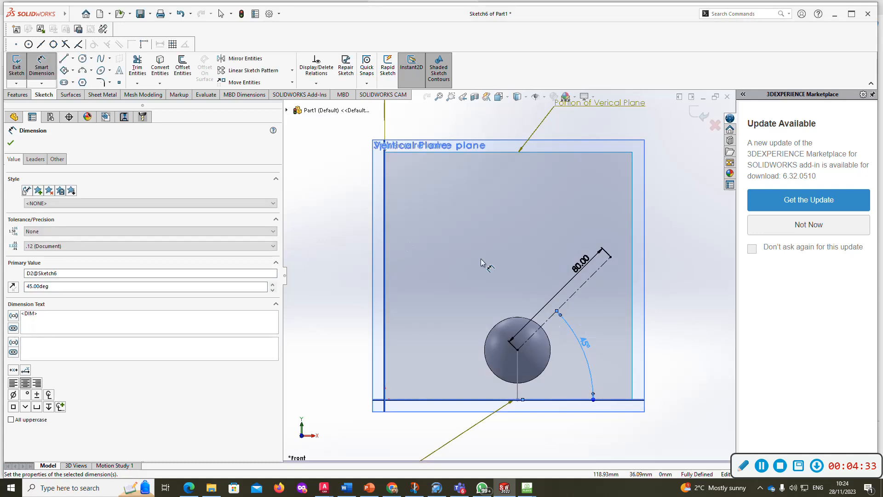
click(22, 73)
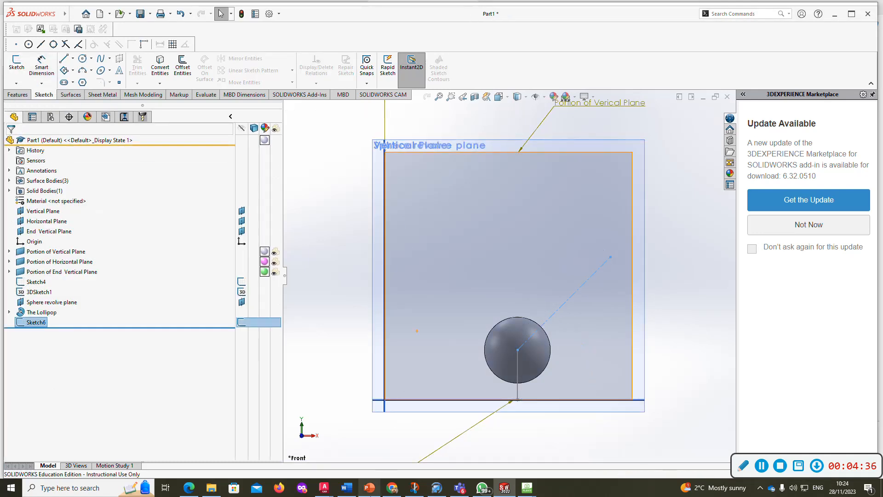
- Start a sketch on the Horizontal Plane and draw a diagonal centerline from the sphere's centre toward the upper right
mouse_move(189, 487)
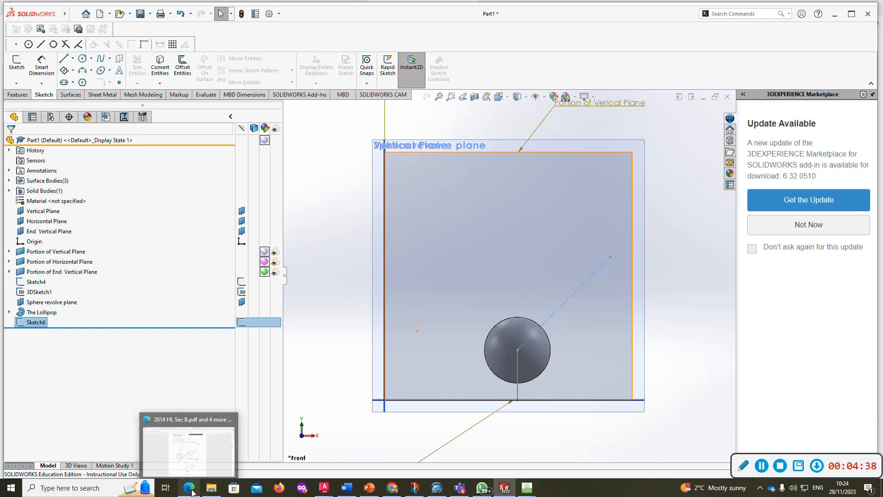
mouse_move(188, 458)
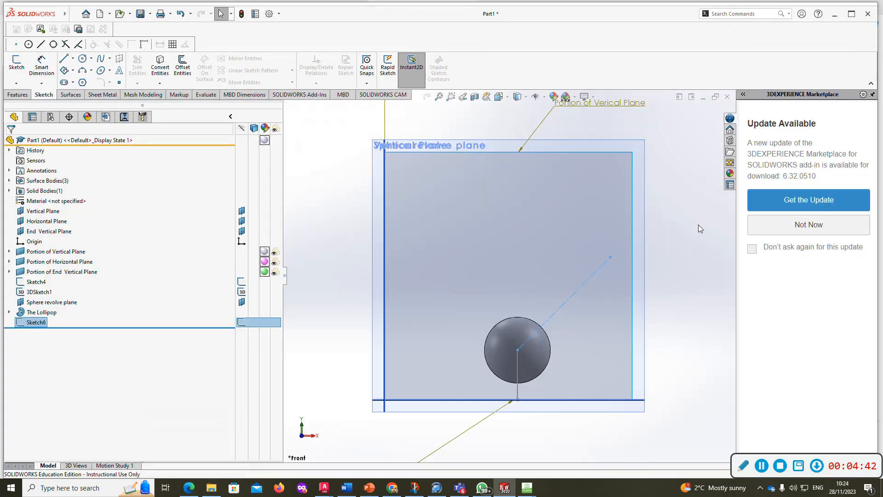
middle_drag(536, 388, 533, 428)
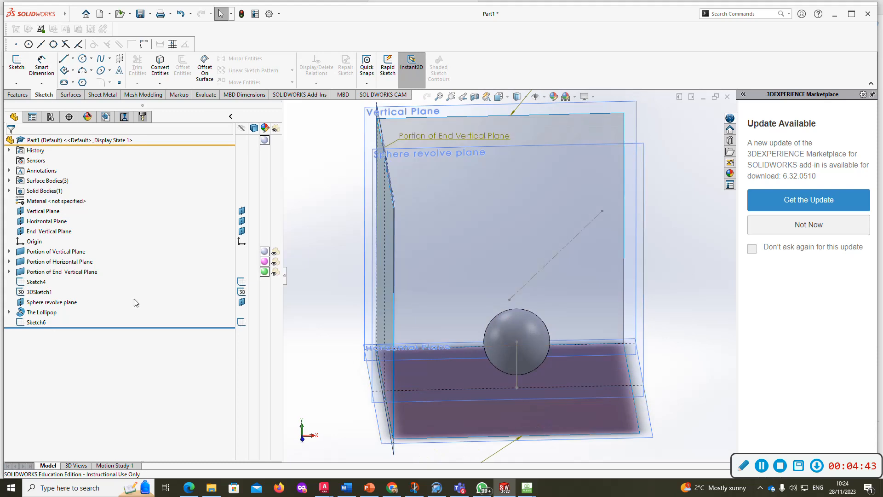
click(45, 221)
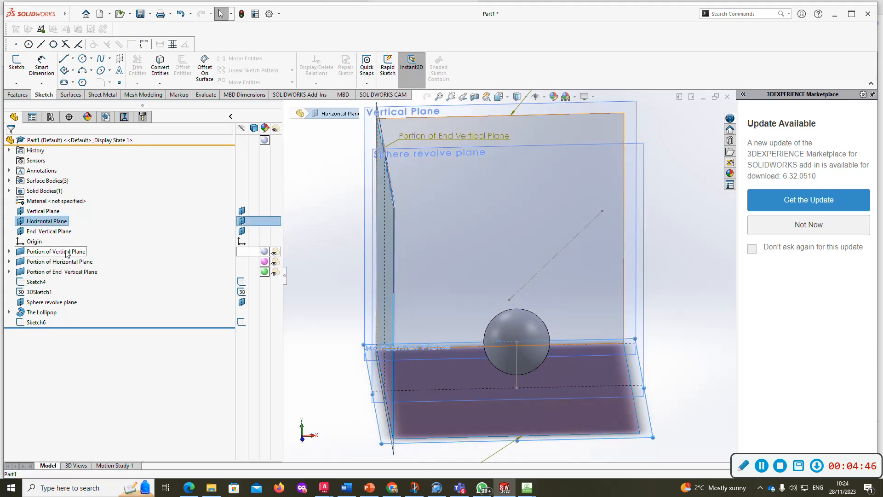
key(ctrl+8)
click(16, 64)
click(72, 58)
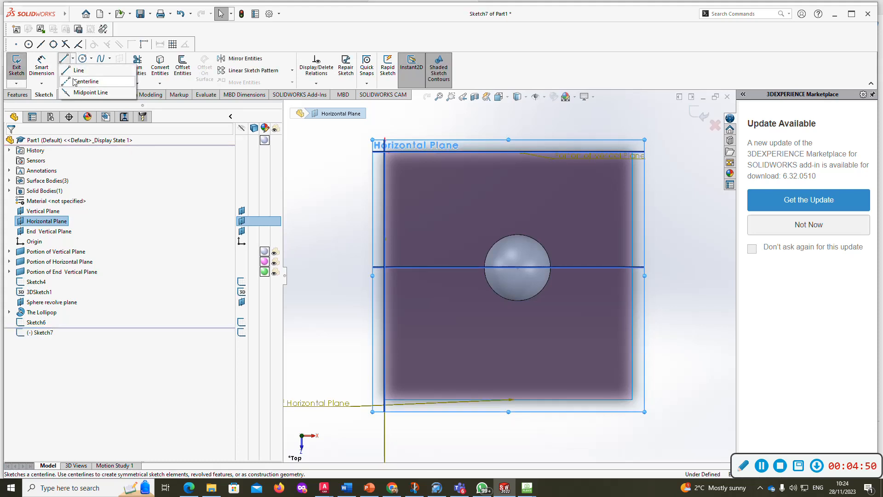
click(78, 81)
click(518, 267)
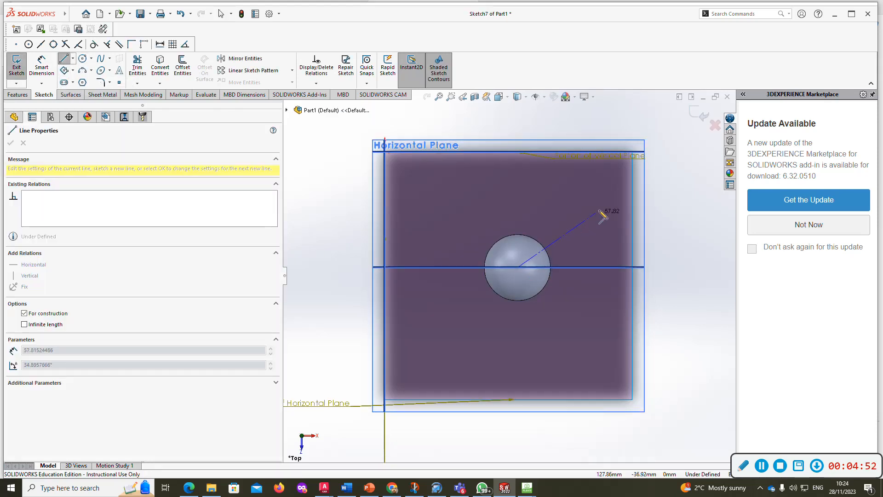
click(601, 207)
key(Escape)
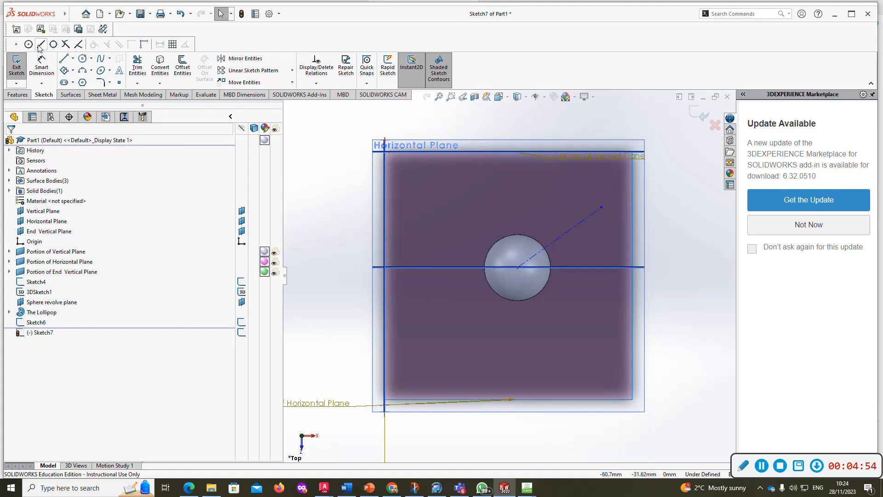
- Dimension the plan centerline's angle from the sphere revolve plane's line to 45 degrees
click(43, 68)
click(574, 226)
click(595, 267)
click(598, 257)
text(45)
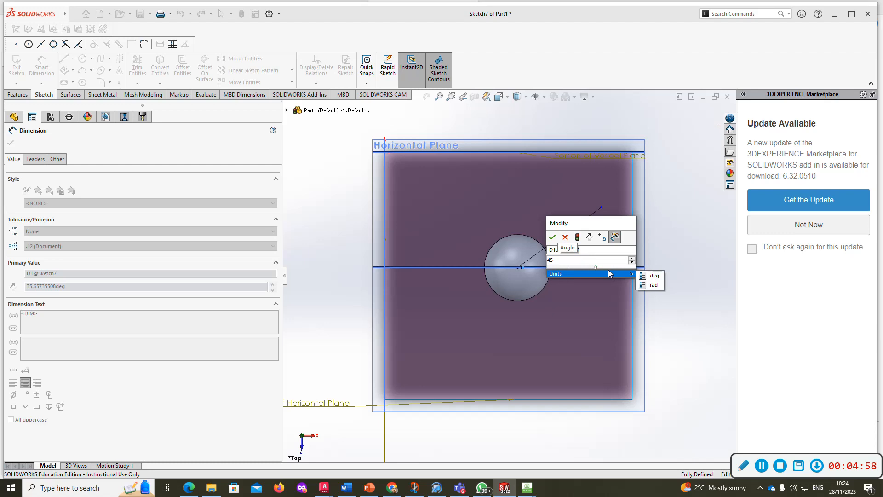
key(Return)
middle_drag(607, 270, 609, 222)
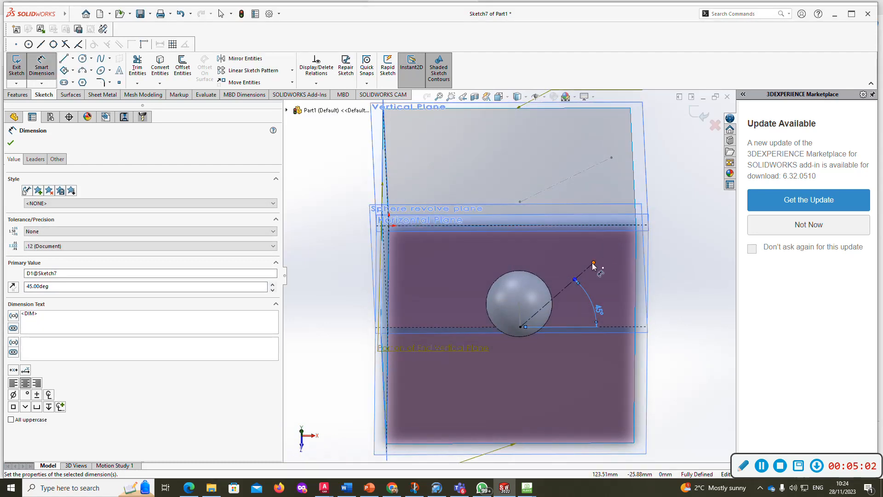
key(Escape)
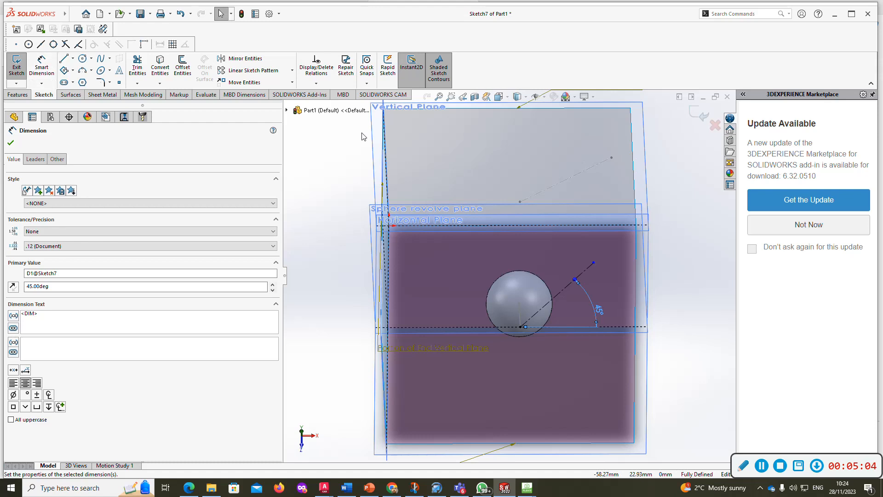
- Add a vertical relation between the plan centerline's outer endpoint and the elevation centerline's outer endpoint
click(658, 258)
click(594, 263)
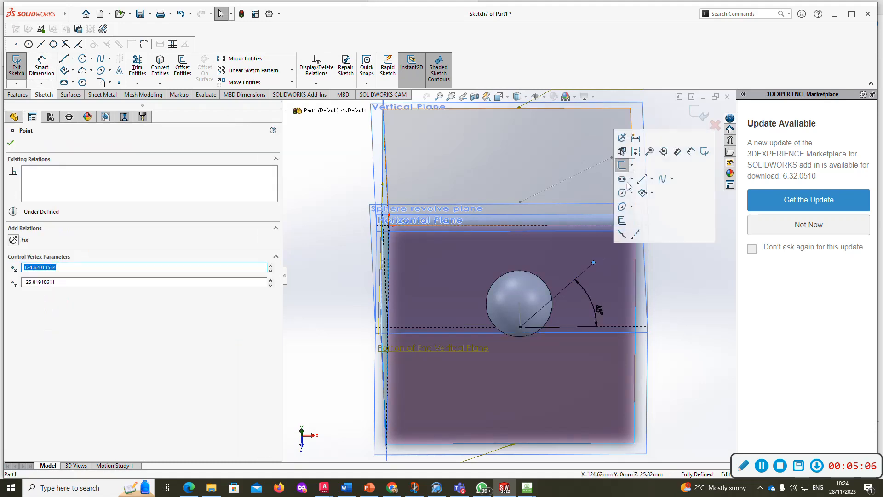
ctrl+click(612, 158)
key(s)
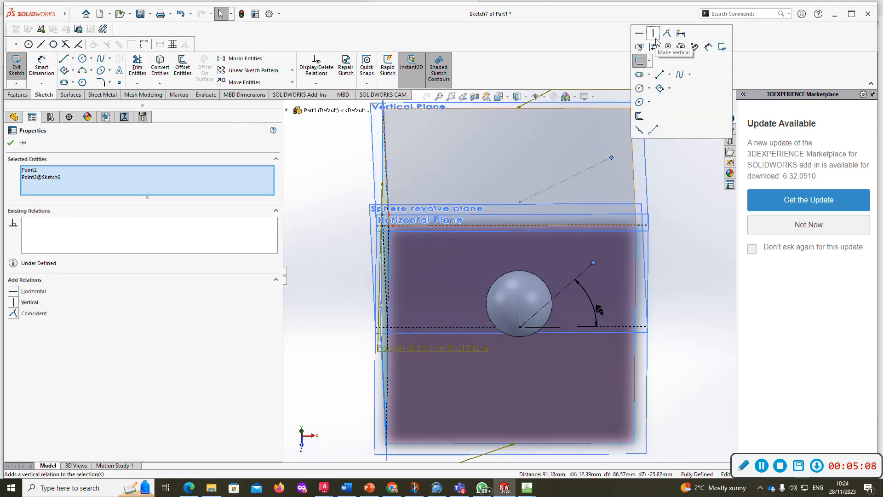
click(713, 253)
middle_drag(636, 252, 564, 286)
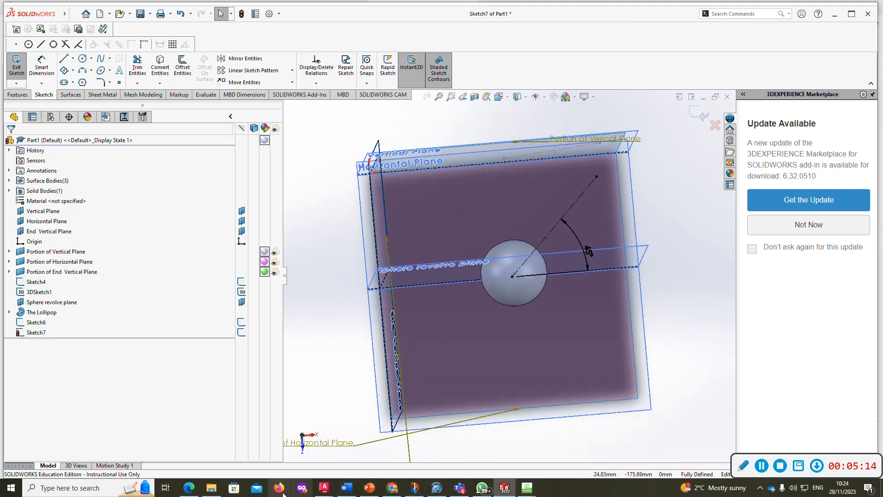
- Compare the stick's projections with Fig. B-3 in the browser's exam PDF, return to SOLIDWORKS, and exit the sketch
click(189, 487)
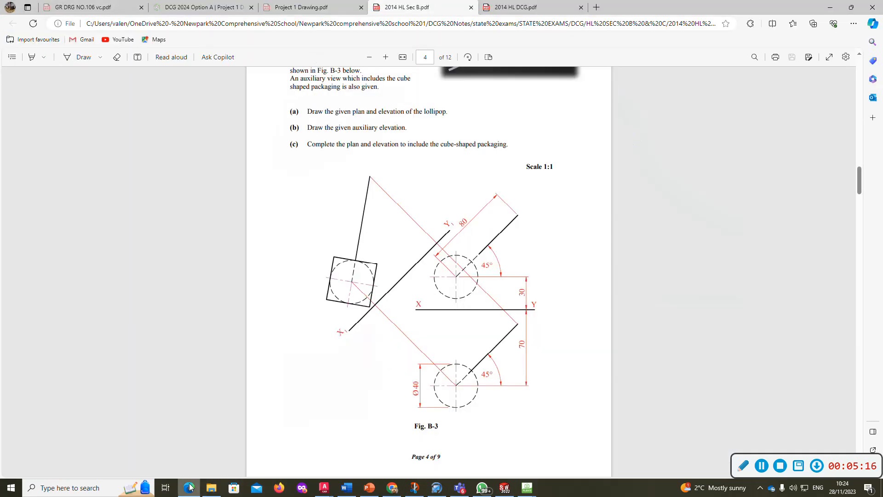
click(189, 487)
mouse_move(463, 358)
middle_down()
mouse_move(528, 265)
mouse_move(493, 231)
middle_up()
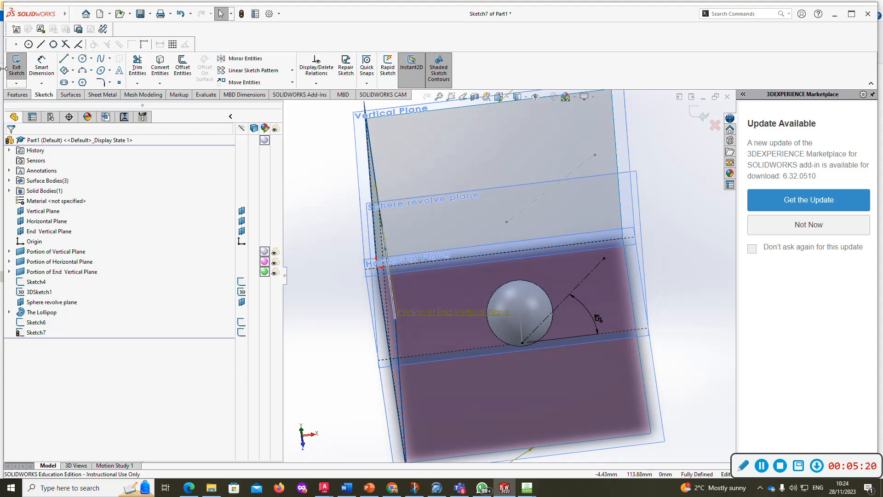
click(16, 70)
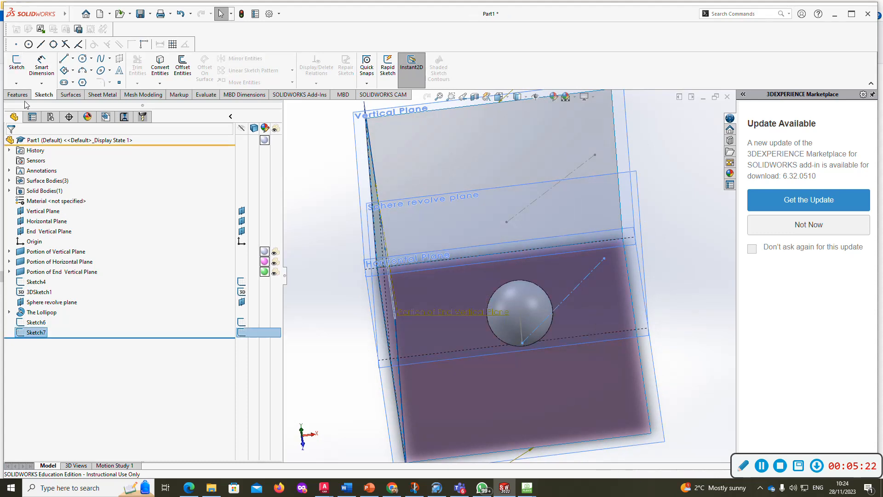
- Try to create a sketch-on-sketch projected curve from the stick's plan and elevation centerline sketches
click(23, 97)
click(395, 69)
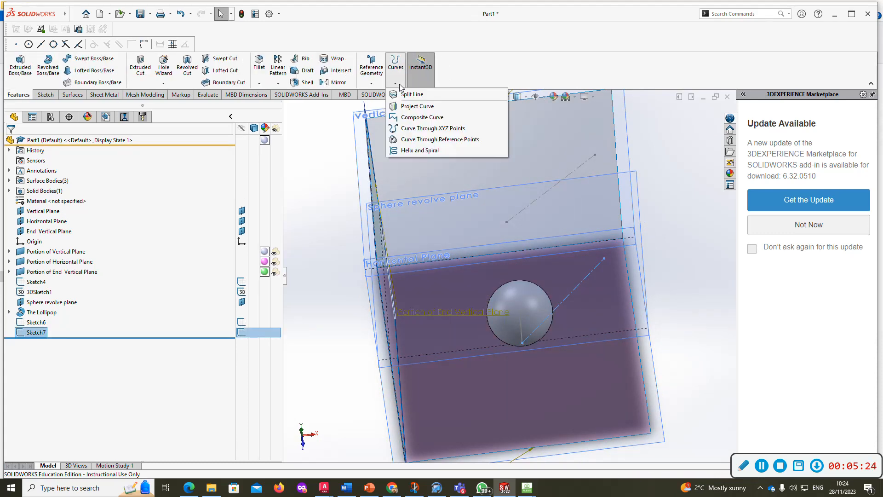
click(414, 107)
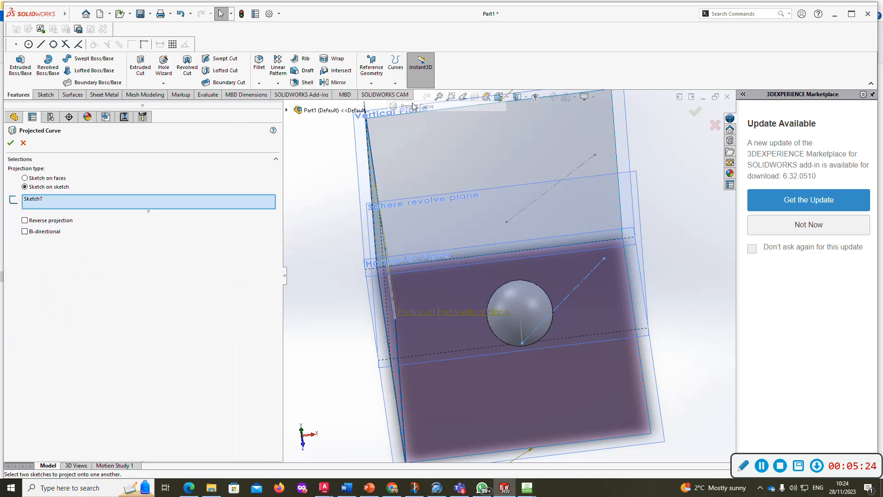
click(540, 196)
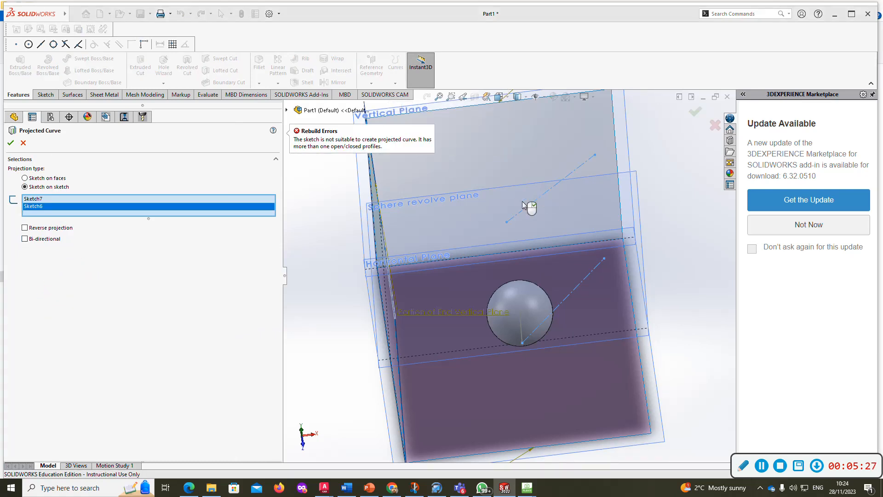
click(23, 143)
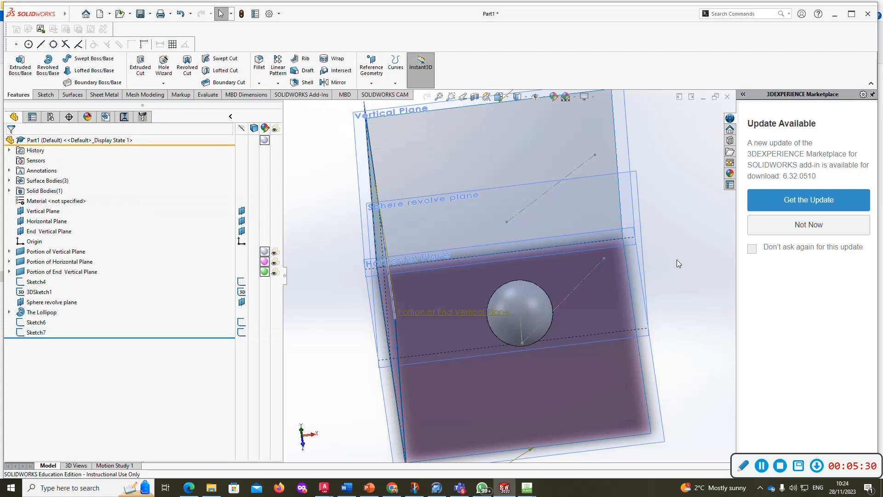
- Edit the elevation sketch on the Vertical Plane, convert its 80 mm centerline to a solid line, and exit the sketch
right_click(536, 201)
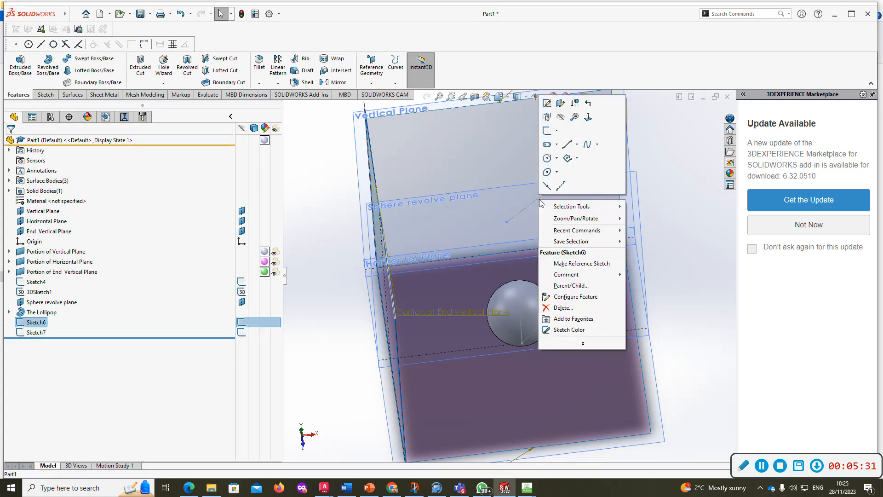
key(Escape)
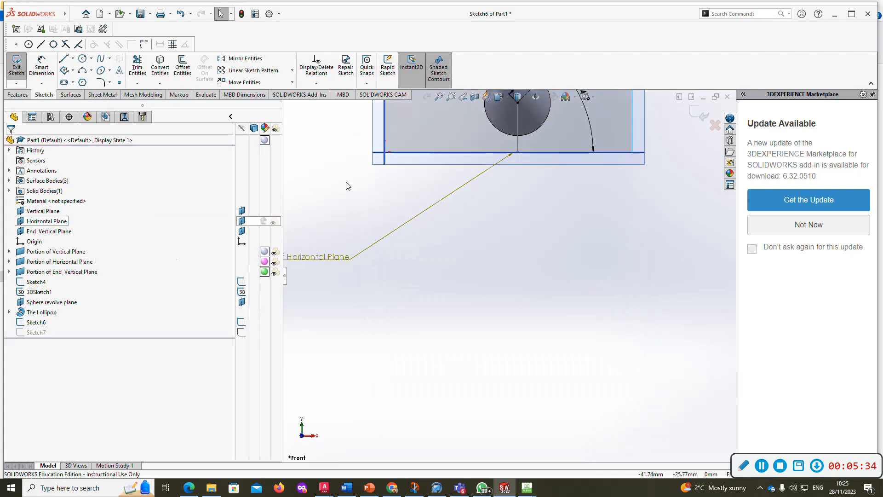
scroll(469, 220, up, 2)
click(551, 140)
click(593, 30)
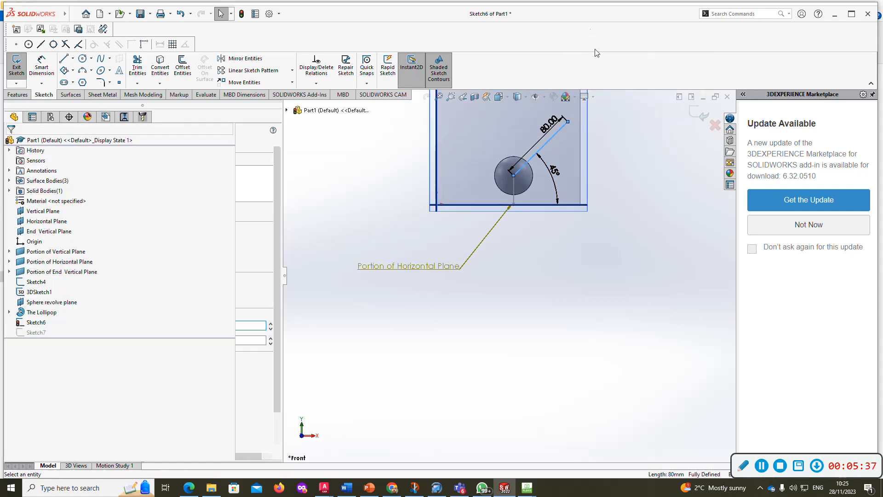
click(15, 70)
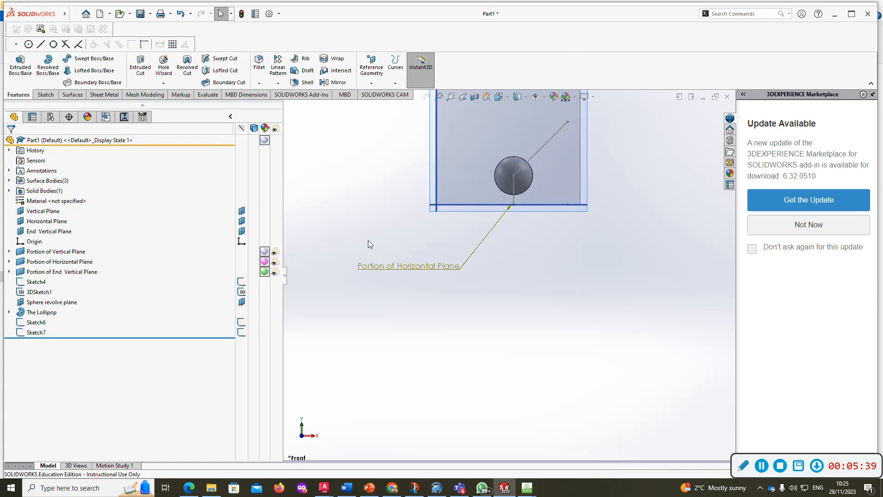
- Edit the plan sketch on the Horizontal Plane, convert its centerline to a solid line, and exit the sketch
click(30, 334)
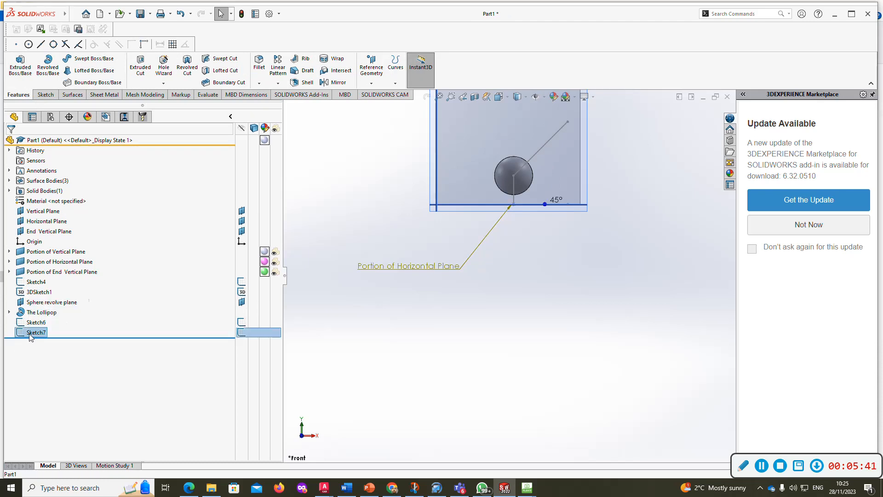
right_click(30, 334)
click(38, 266)
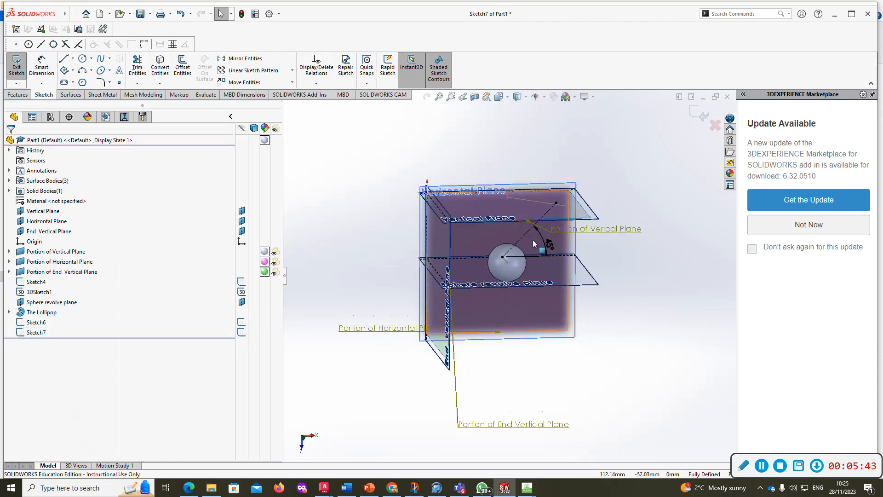
click(526, 231)
key(s)
click(567, 204)
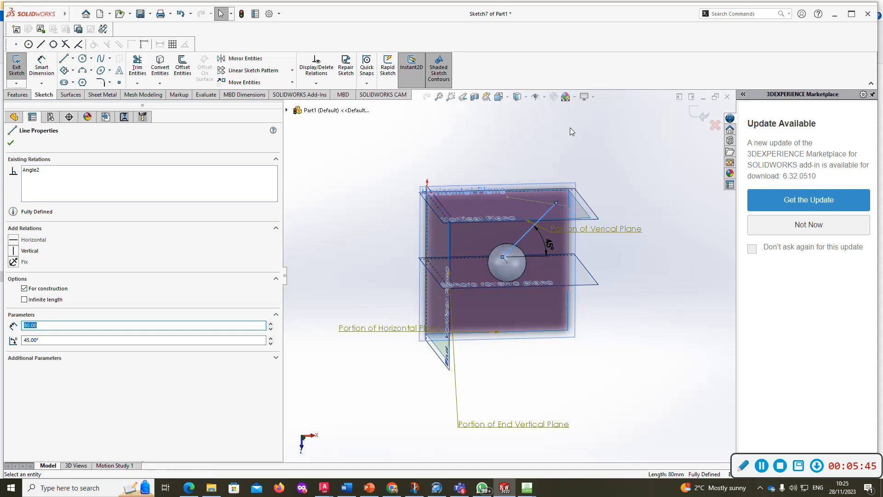
click(570, 128)
click(13, 73)
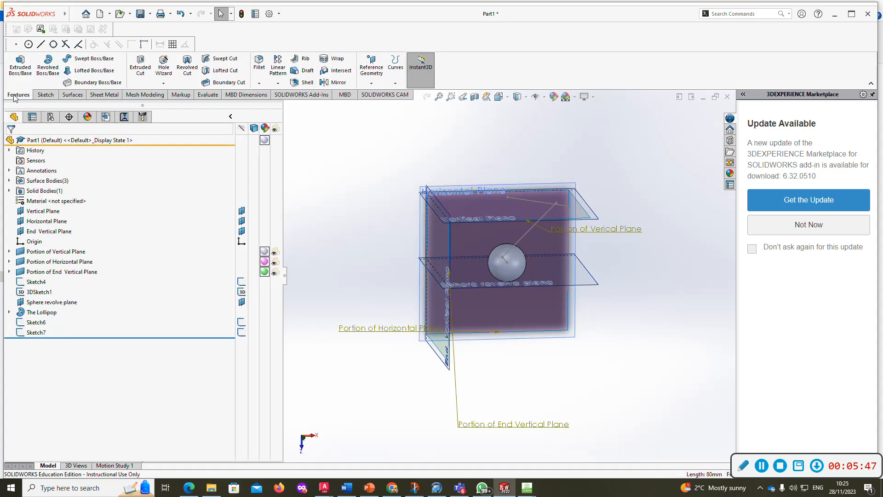
- Create a sketch-on-sketch projected curve from the stick's elevation and plan sketches
click(398, 69)
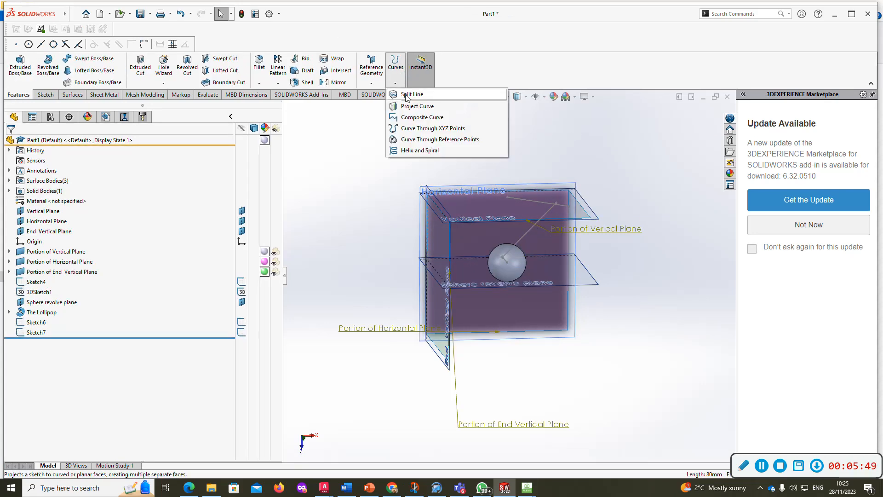
click(414, 105)
middle_drag(473, 217, 468, 161)
click(549, 213)
click(551, 259)
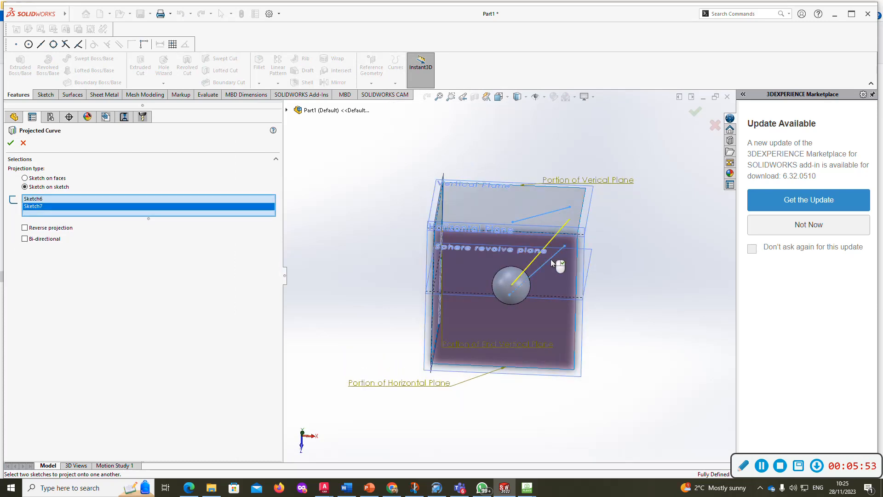
right_click(553, 258)
middle_drag(553, 258, 606, 208)
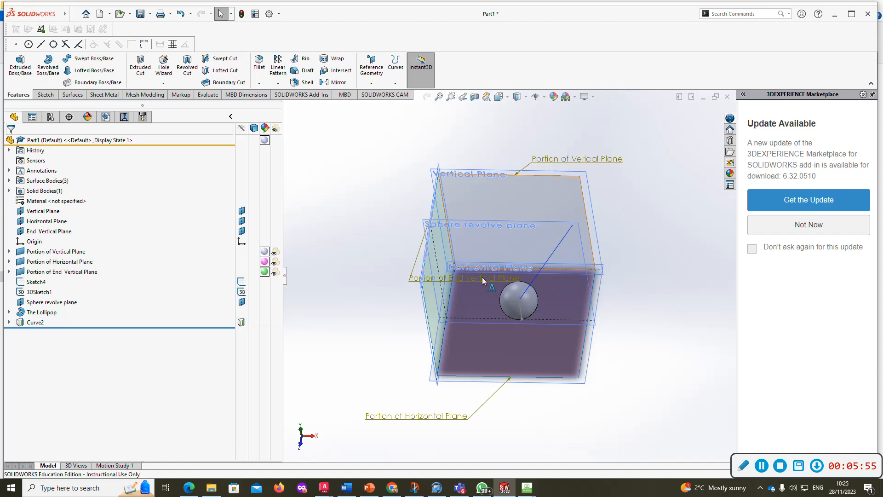
- Rename the projected curve as The Handle
click(34, 323)
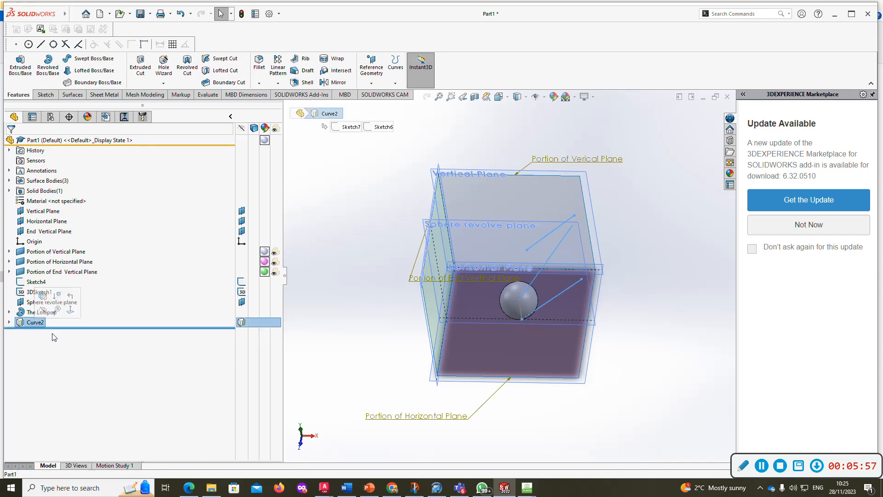
key(F2)
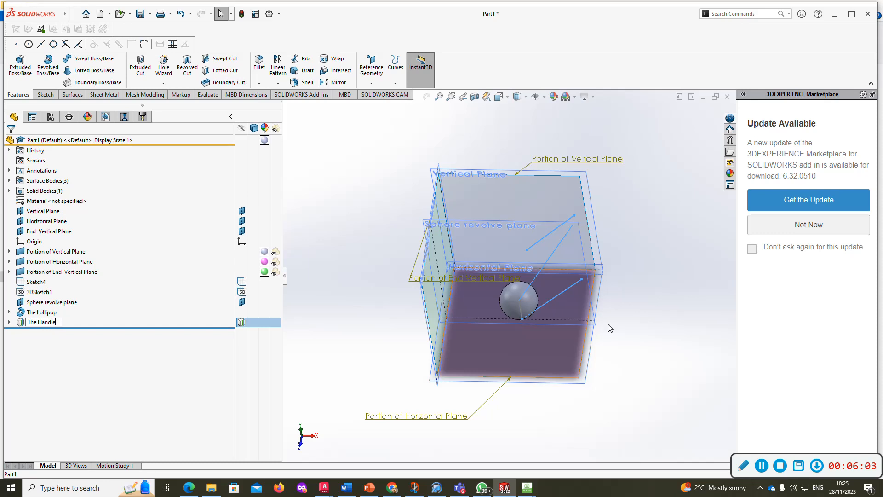
click(615, 366)
- Examine the projected handle and the sphere from several angles
scroll(575, 266, down, 3)
middle_drag(565, 266, 506, 218)
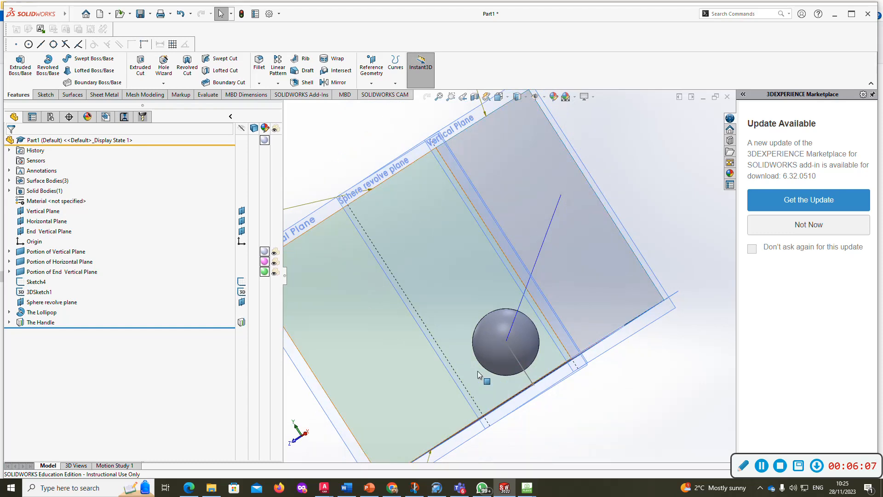
click(498, 338)
middle_drag(498, 338, 623, 369)
middle_drag(434, 297, 540, 283)
middle_drag(452, 324, 468, 311)
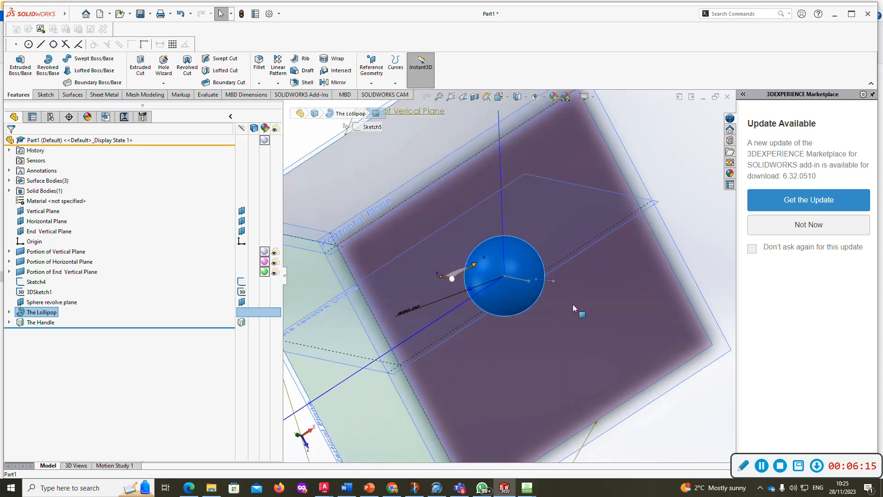
scroll(666, 235, up, 5)
click(657, 208)
mouse_move(566, 285)
middle_down()
mouse_move(592, 285)
mouse_move(566, 296)
middle_up()
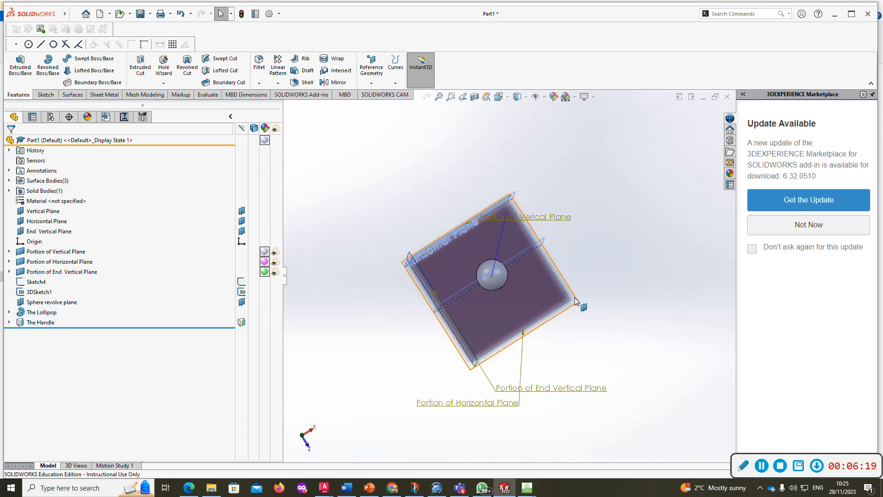
- Create a reference plane perpendicular to the Horizontal Plane and coincident with the handle curve
click(575, 301)
key(ctrl+8)
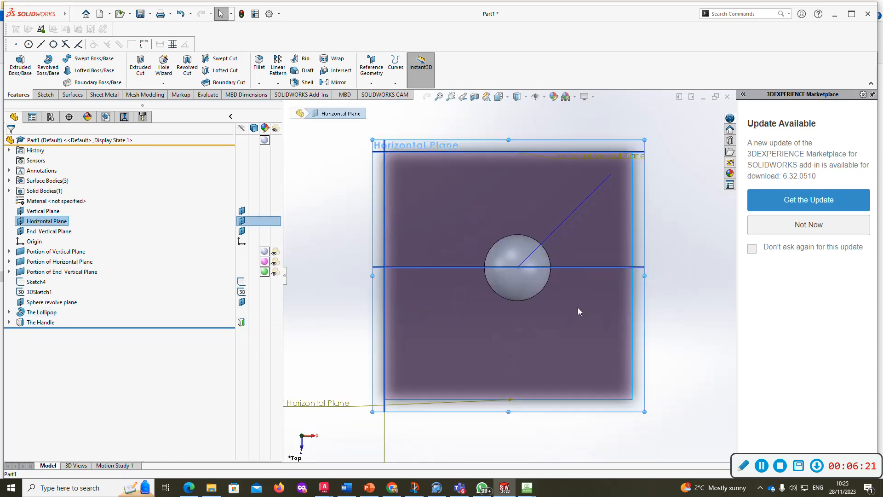
click(371, 66)
click(377, 95)
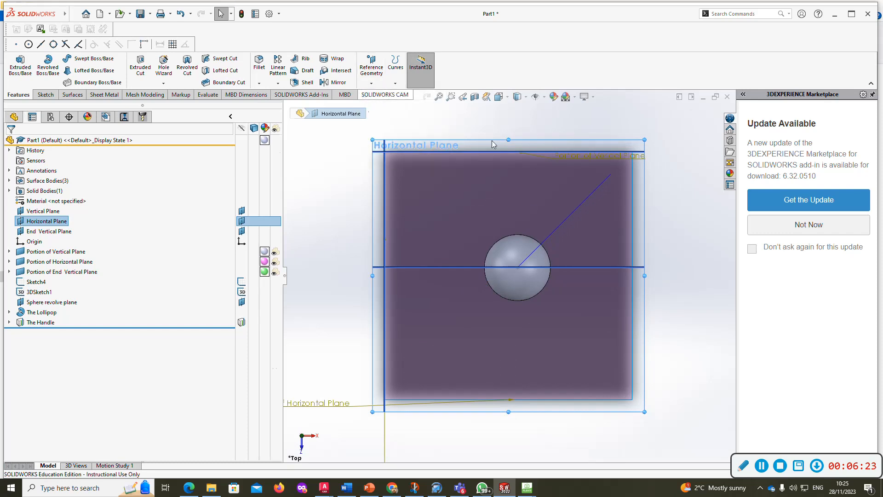
click(583, 204)
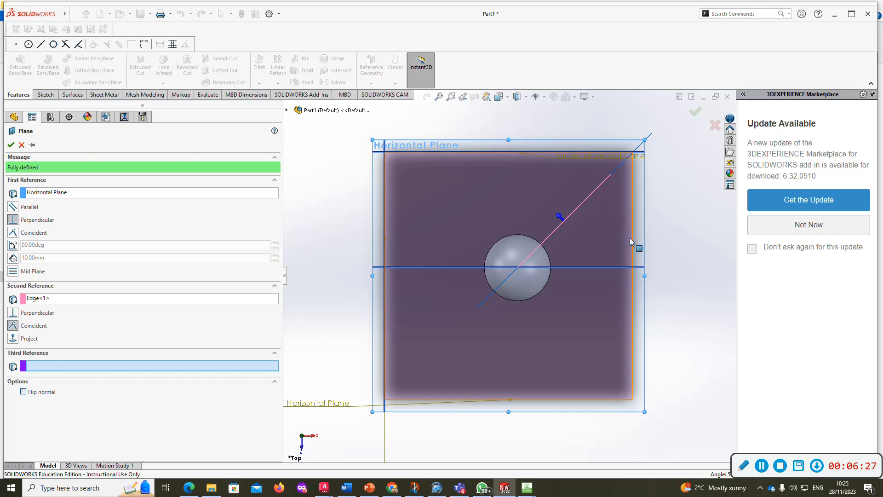
click(11, 145)
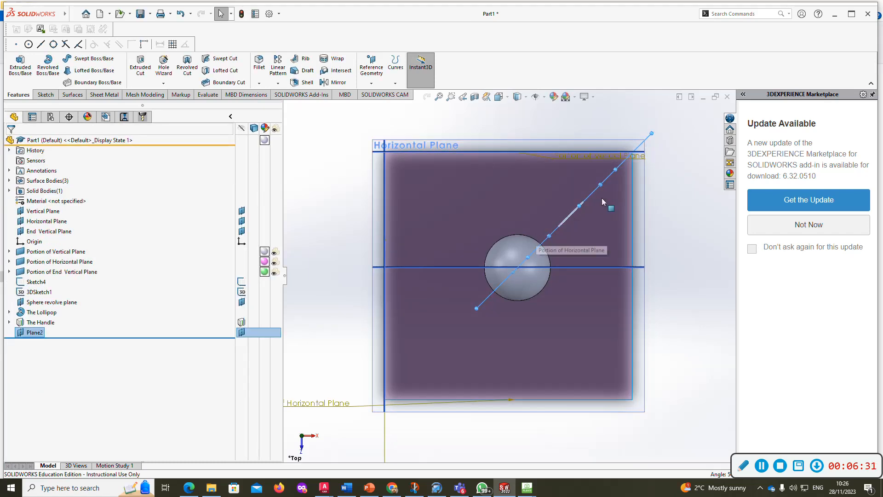
- Sketch a 3 Point Center Rectangle about 41 mm wide around the sphere on the plane through the handle, centred at the handle's end
key(ctrl+8)
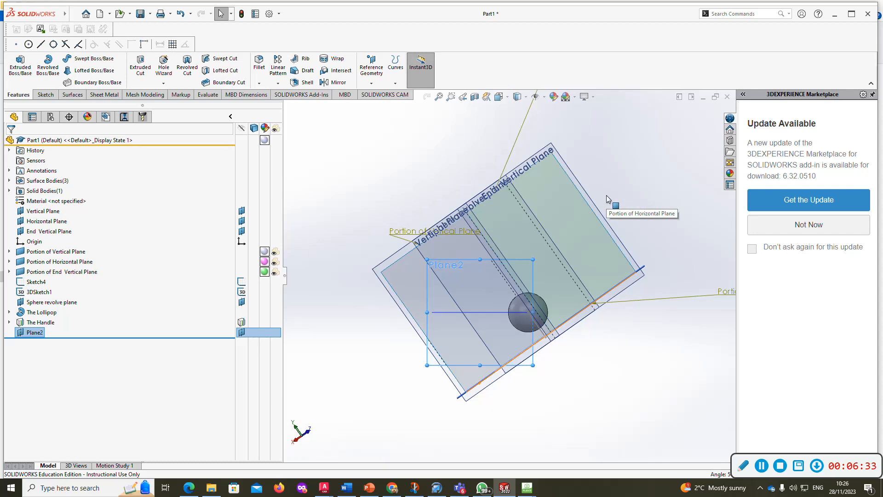
scroll(600, 342, down, 5)
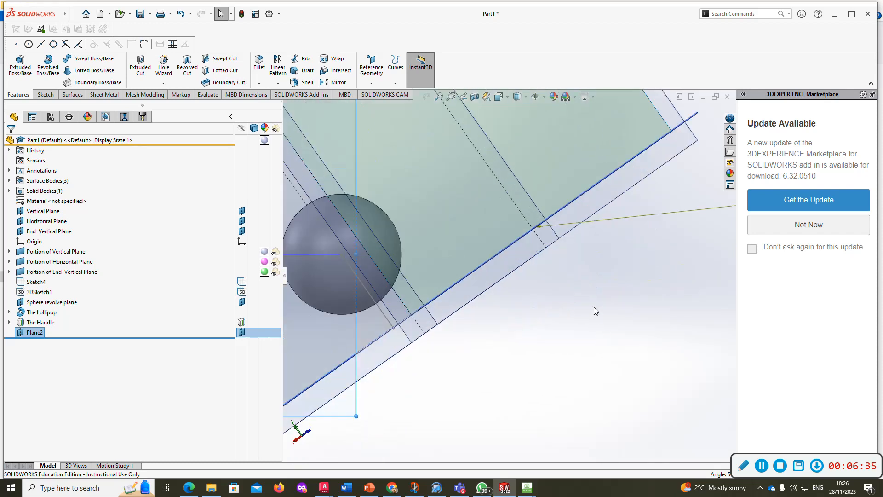
scroll(593, 307, up, 2)
scroll(547, 318, up, 3)
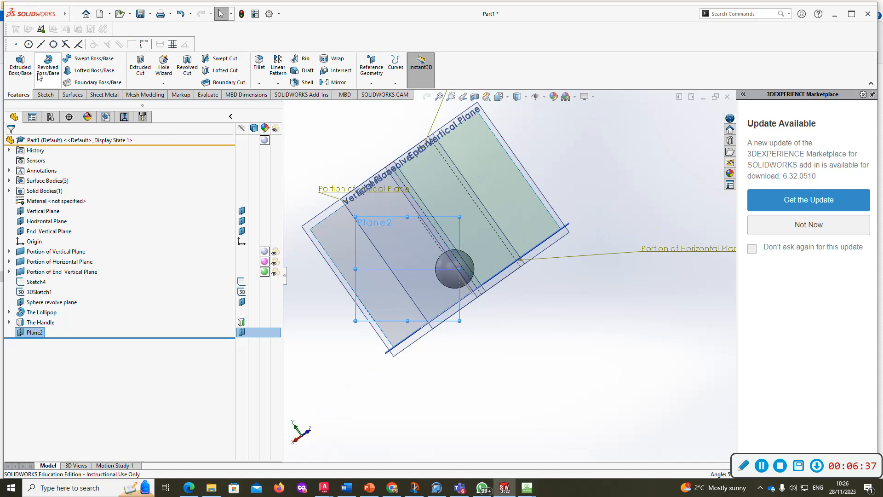
click(42, 96)
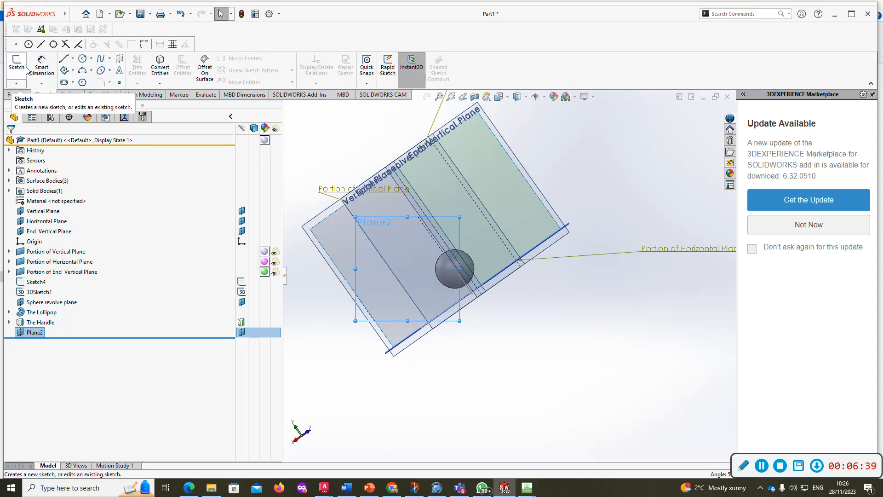
click(17, 69)
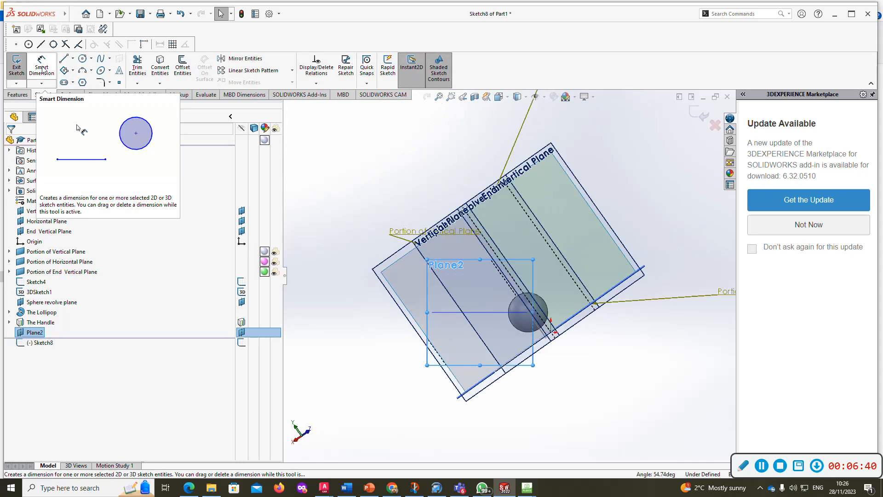
click(72, 71)
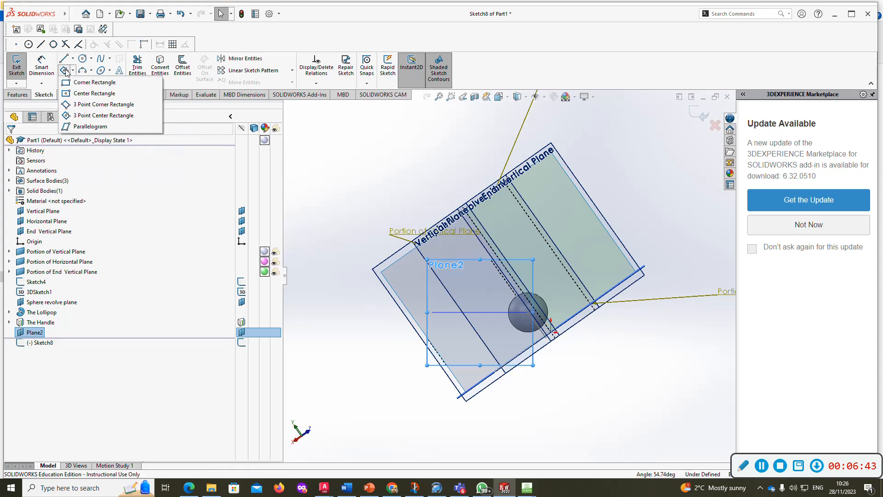
scroll(554, 315, down, 5)
click(457, 295)
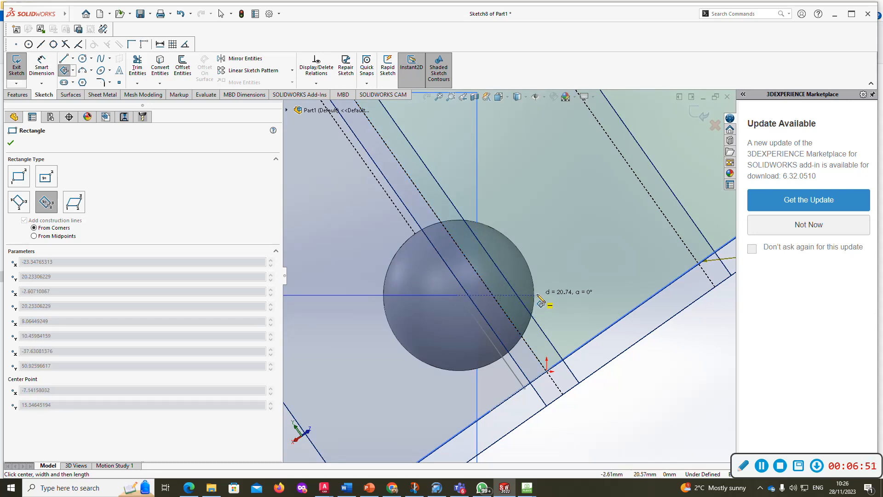
click(537, 209)
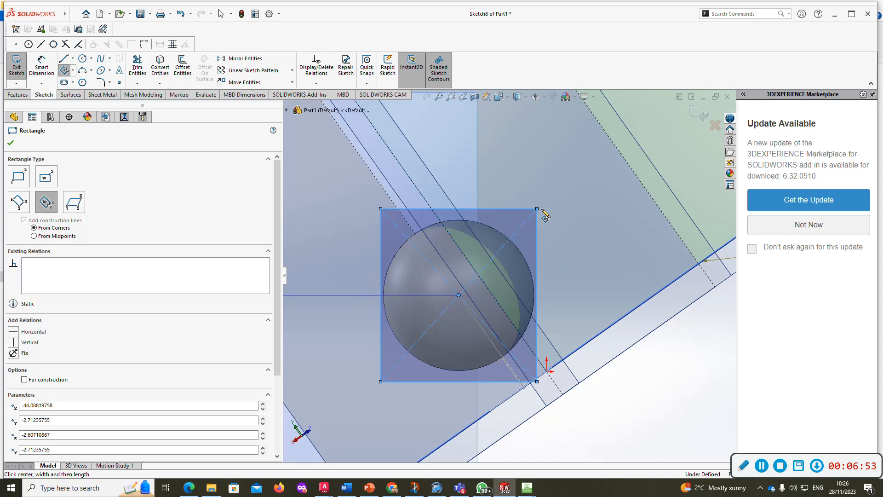
key(Escape)
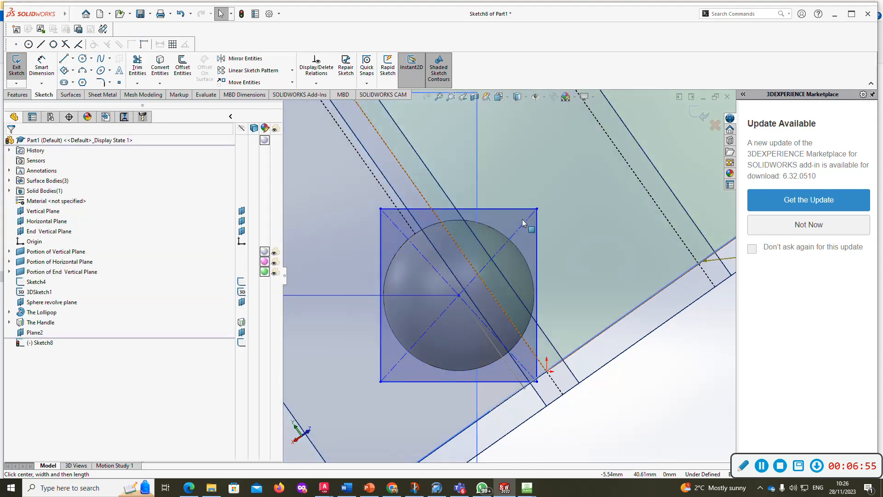
- Apply an Equal relation to all four sides of the rectangle around the sphere
click(510, 219)
click(390, 241)
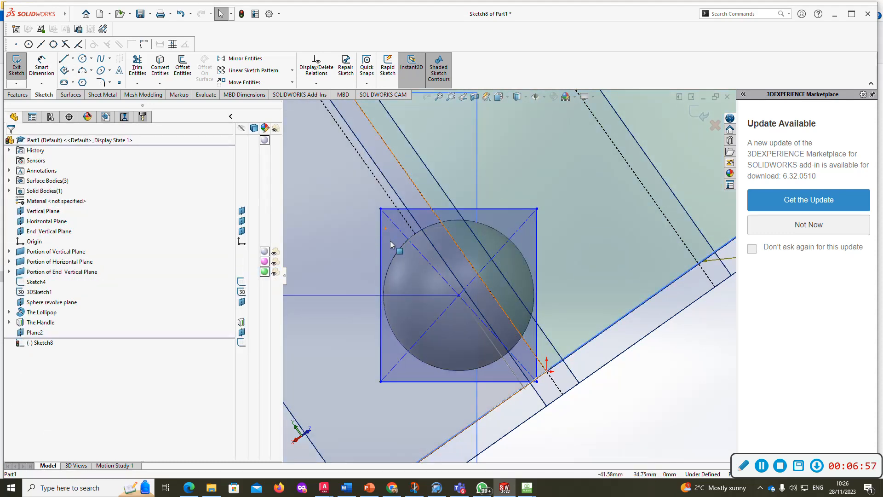
click(627, 384)
scroll(626, 384, up, 3)
mouse_move(628, 387)
middle_down()
mouse_move(644, 394)
mouse_move(661, 345)
mouse_move(516, 261)
mouse_move(640, 310)
mouse_move(654, 284)
mouse_move(630, 239)
mouse_move(669, 261)
middle_up()
click(497, 243)
click(669, 261)
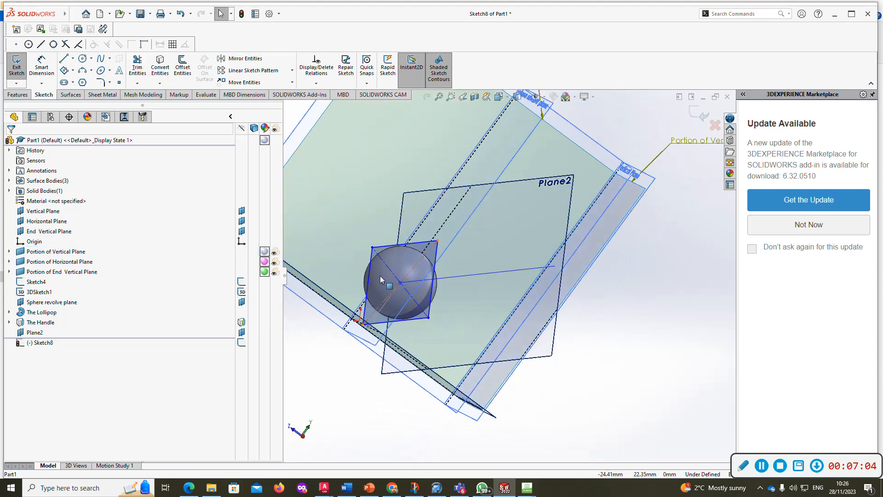
scroll(383, 275, down, 2)
middle_drag(390, 259, 429, 270)
click(419, 249)
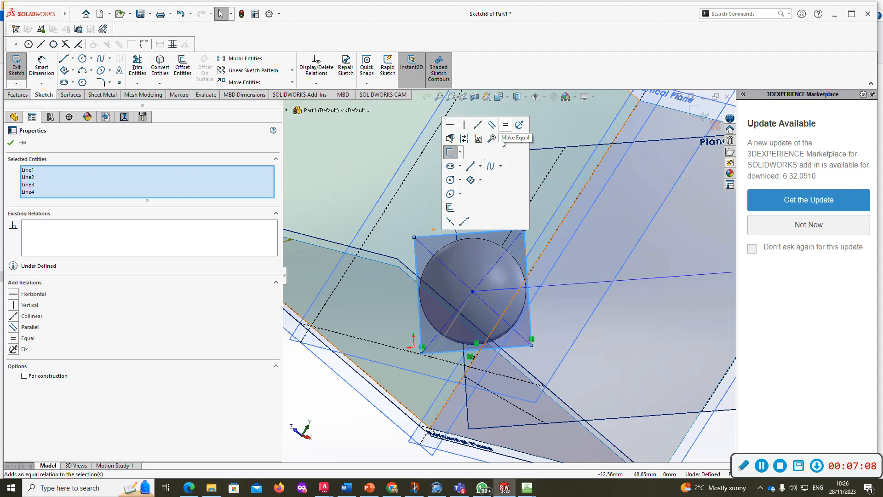
click(506, 125)
click(343, 406)
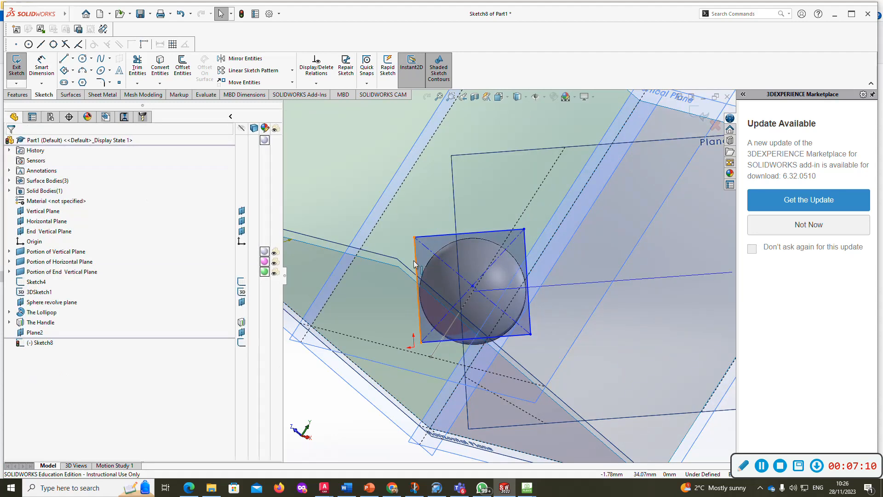
- Make one side of the square tangent to the sphere's silhouette edge
click(415, 264)
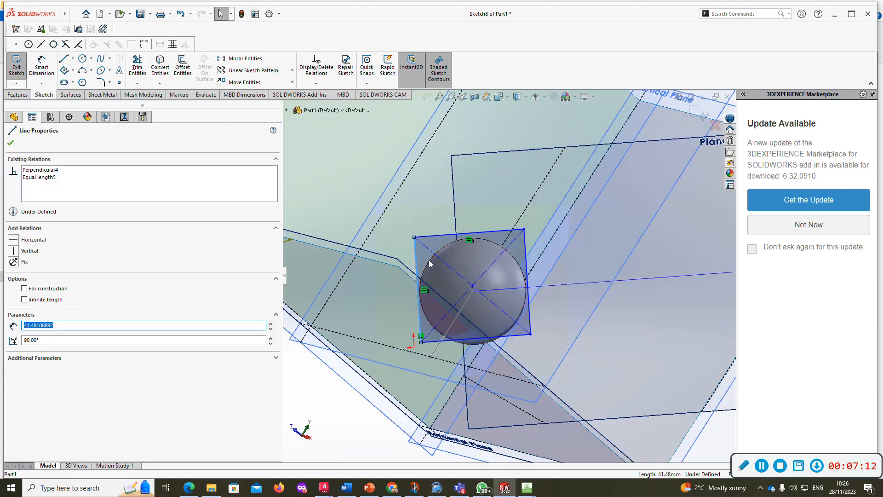
middle_drag(430, 262, 459, 315)
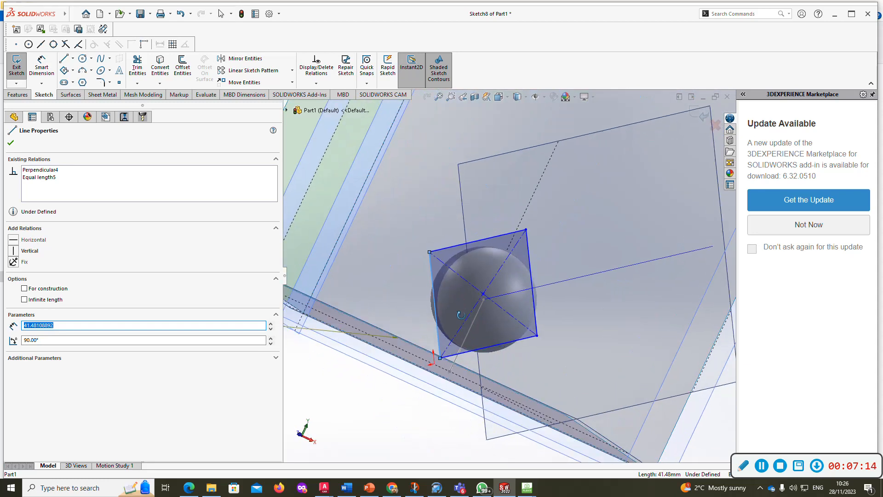
ctrl+click(445, 280)
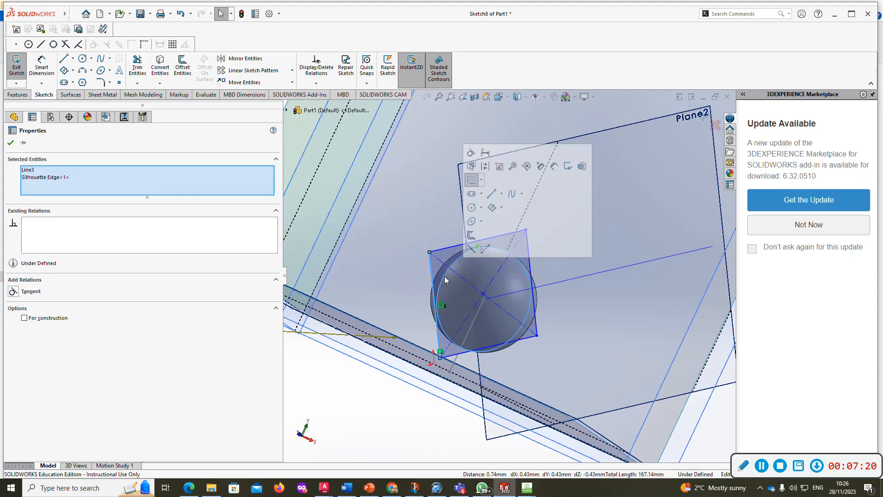
click(470, 155)
click(388, 410)
- Make the square's centre point coincident with the sphere's centre point from the 3D sketch
middle_drag(468, 343, 433, 259)
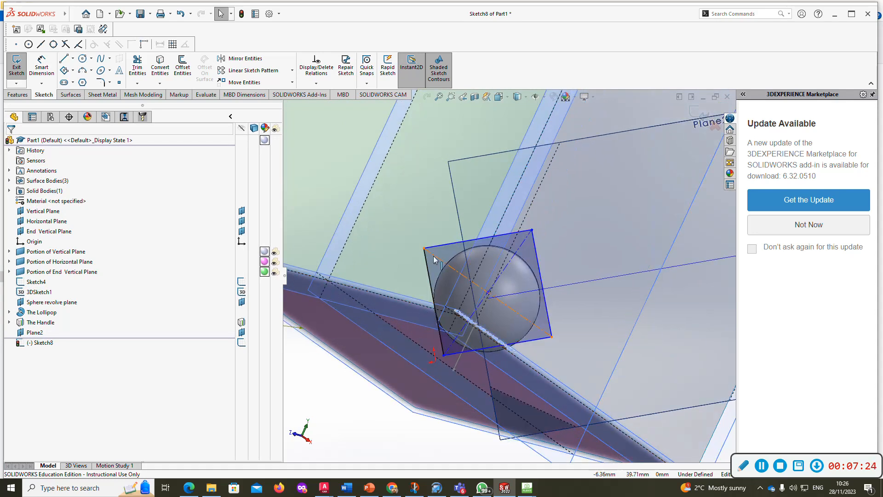
scroll(479, 290, down, 5)
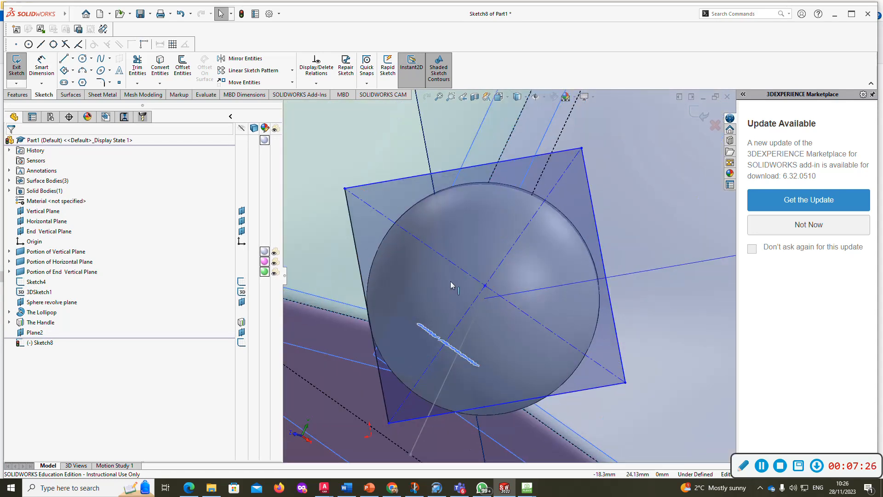
drag(487, 287, 463, 270)
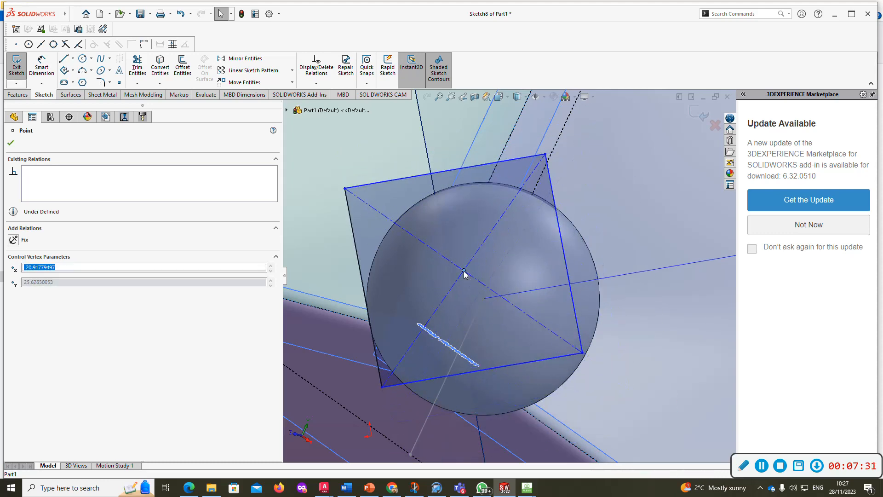
ctrl+click(483, 299)
click(536, 175)
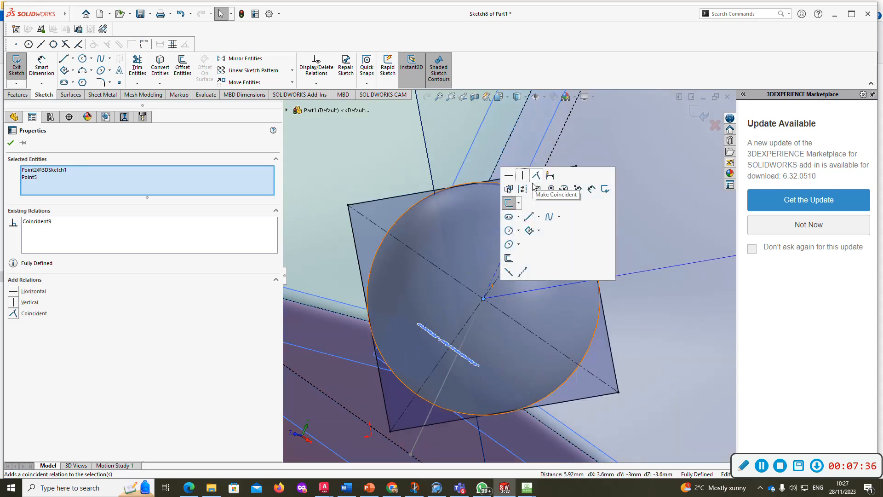
scroll(433, 324, up, 4)
middle_drag(434, 324, 441, 372)
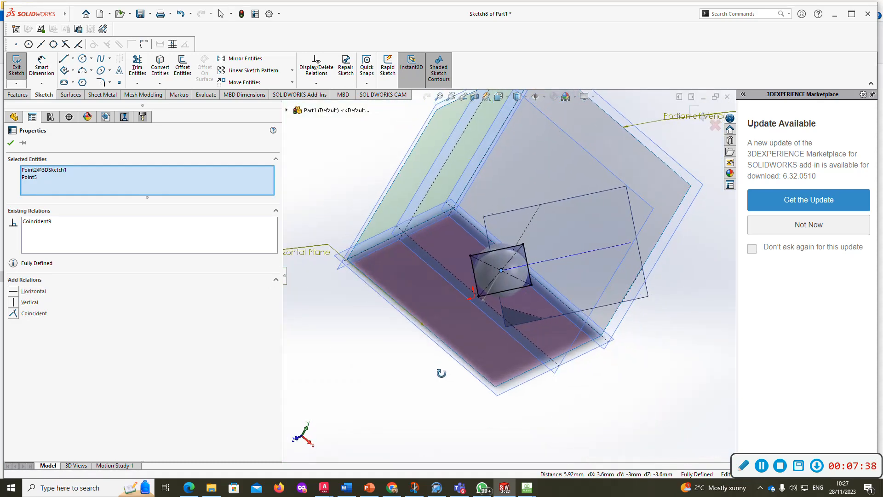
- Set up an extruded surface from the square sketch with a Mid Plane end condition and a depth of 40 mm
mouse_move(324, 487)
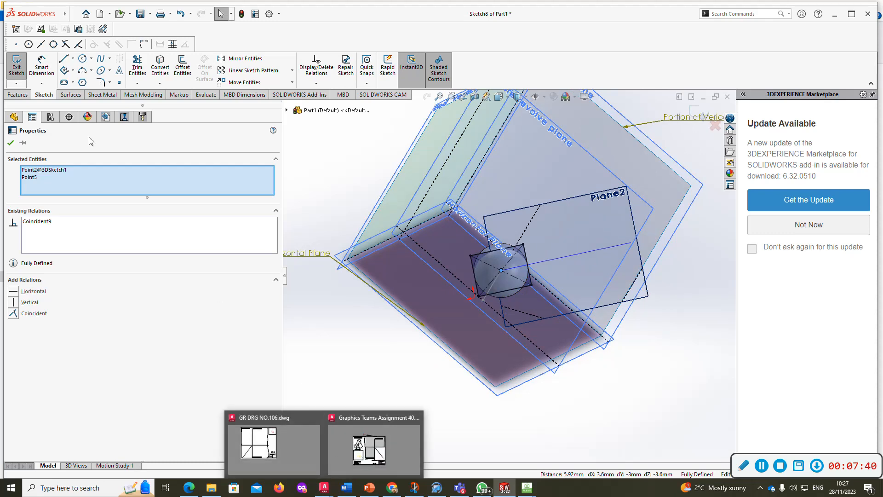
click(71, 95)
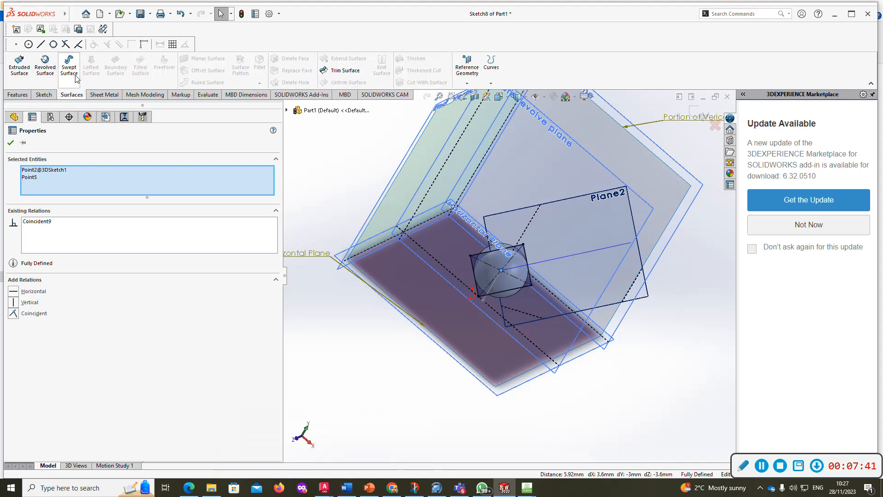
click(29, 63)
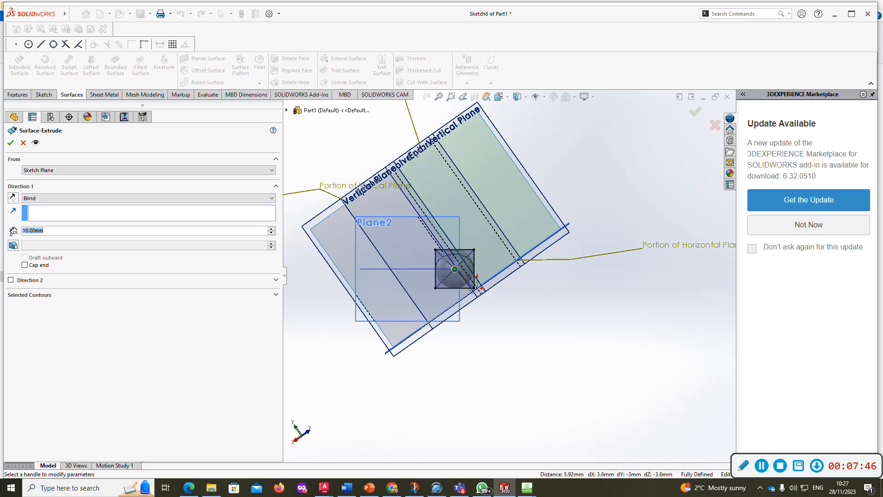
text(2)
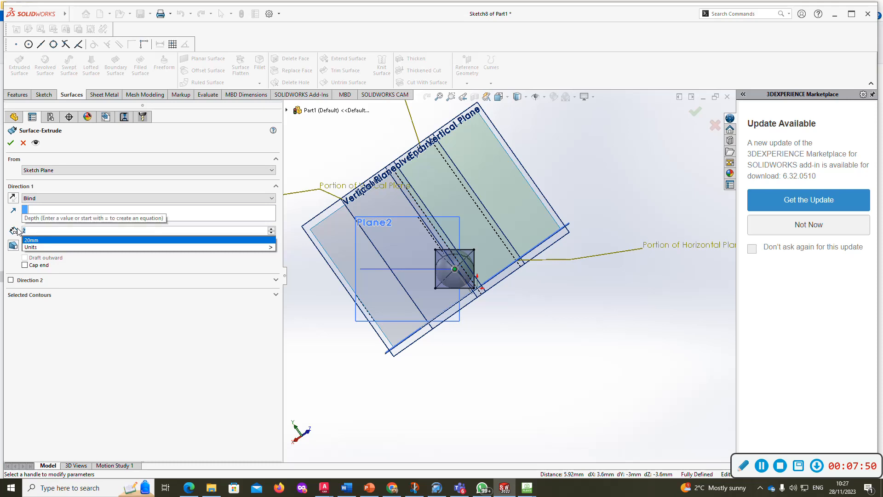
key(BackSpace)
text(4)
click(92, 326)
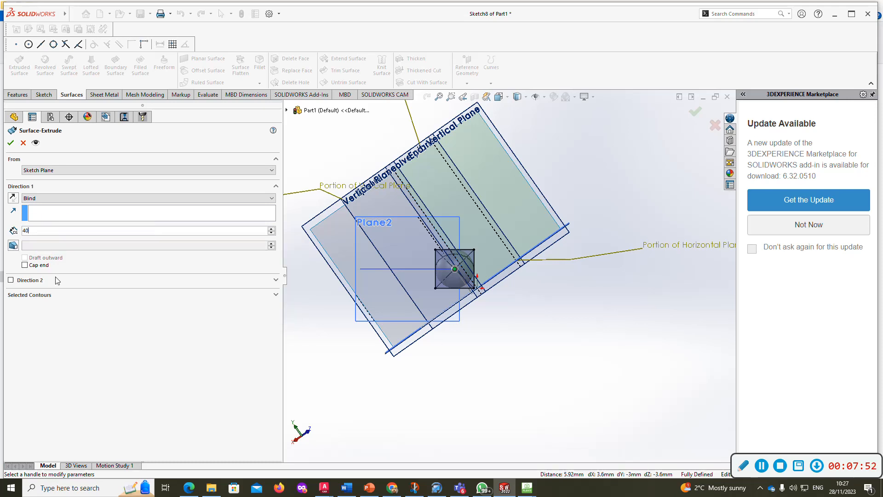
click(51, 198)
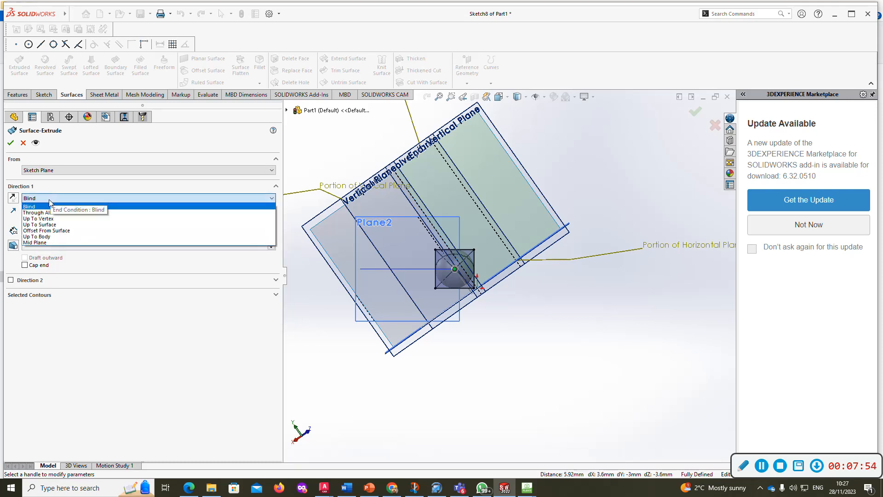
click(36, 242)
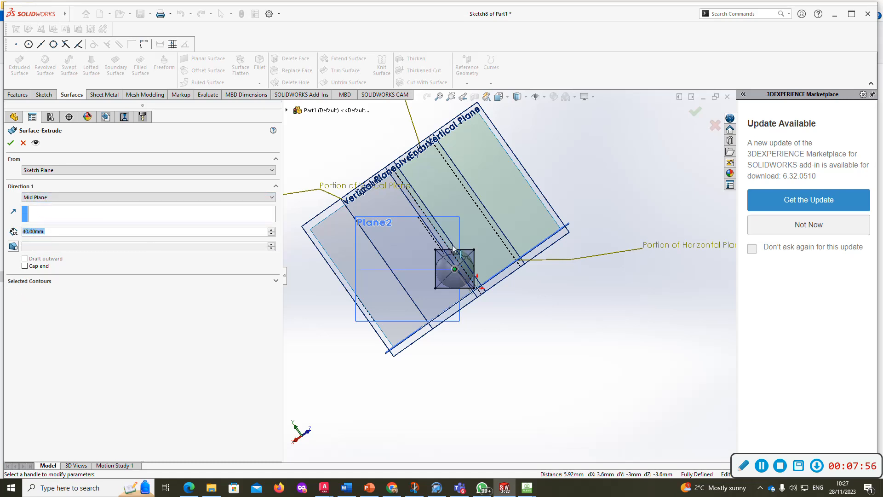
- Cap the ends of the extruded surface and complete the feature
scroll(526, 308, down, 5)
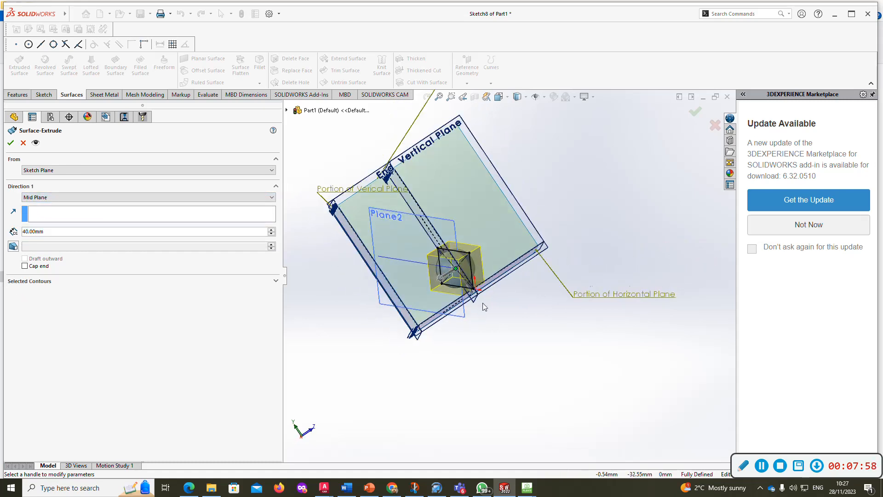
middle_drag(476, 260, 451, 294)
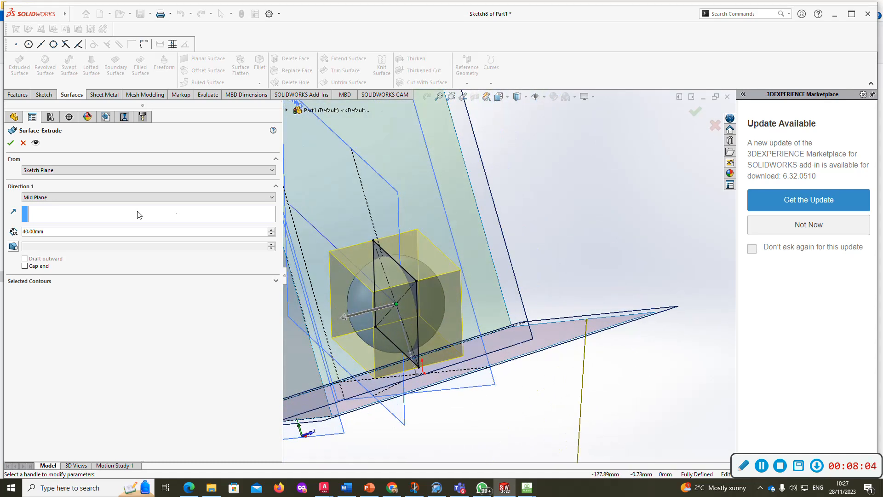
click(24, 266)
middle_drag(491, 225, 439, 293)
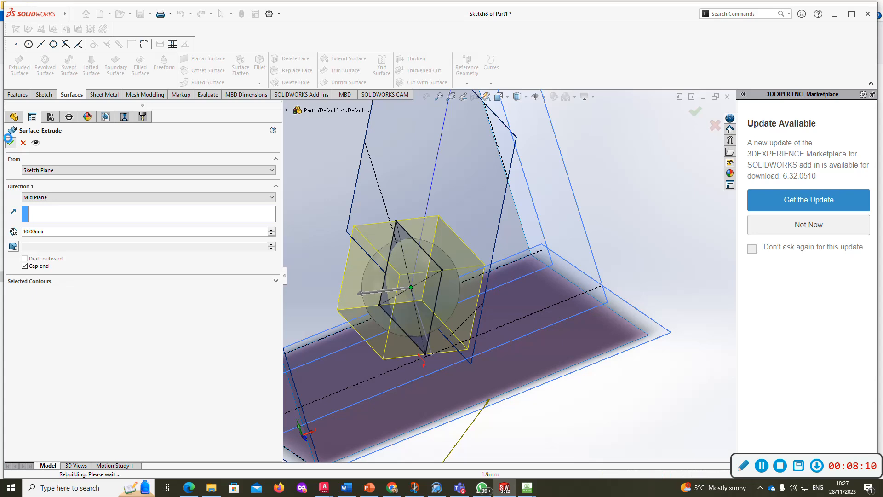
click(10, 142)
click(673, 177)
middle_drag(408, 252, 416, 281)
- Rename the extruded surface around the sphere as Cube Packaging
click(40, 342)
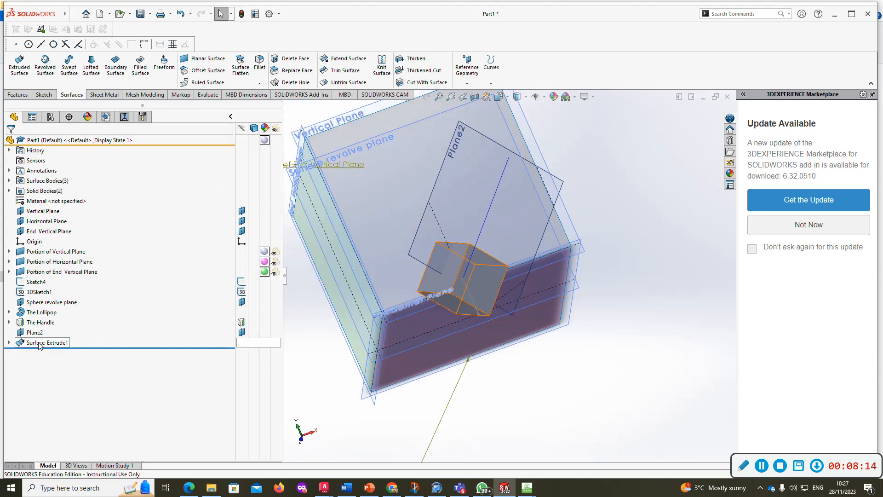
click(40, 341)
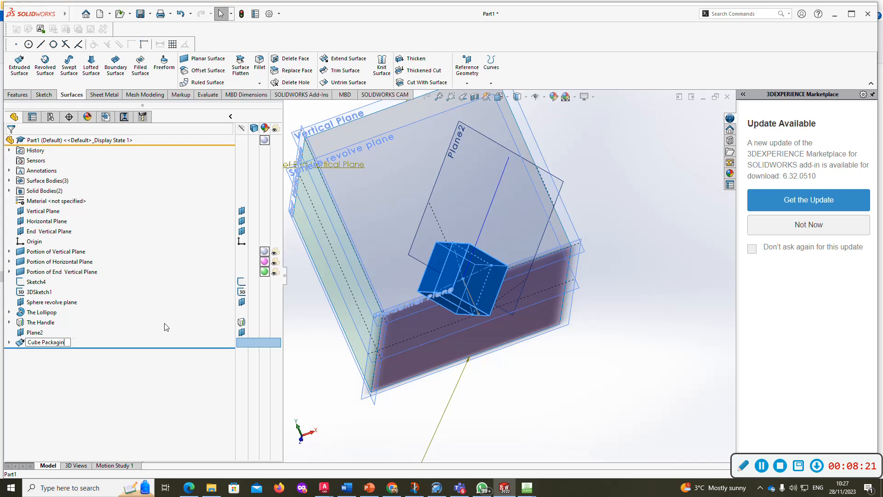
click(635, 332)
scroll(537, 277, up, 2)
mouse_move(538, 277)
middle_down()
mouse_move(548, 271)
mouse_move(512, 324)
mouse_move(528, 288)
middle_up()
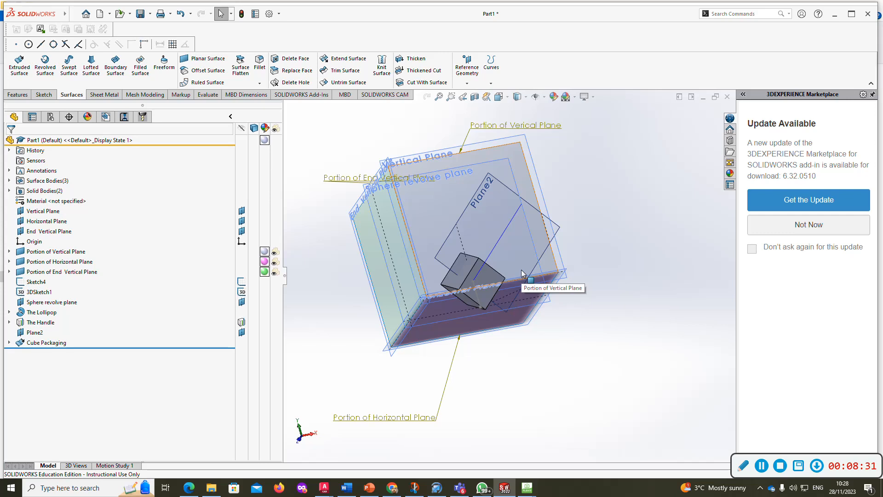
middle_drag(522, 273, 485, 188)
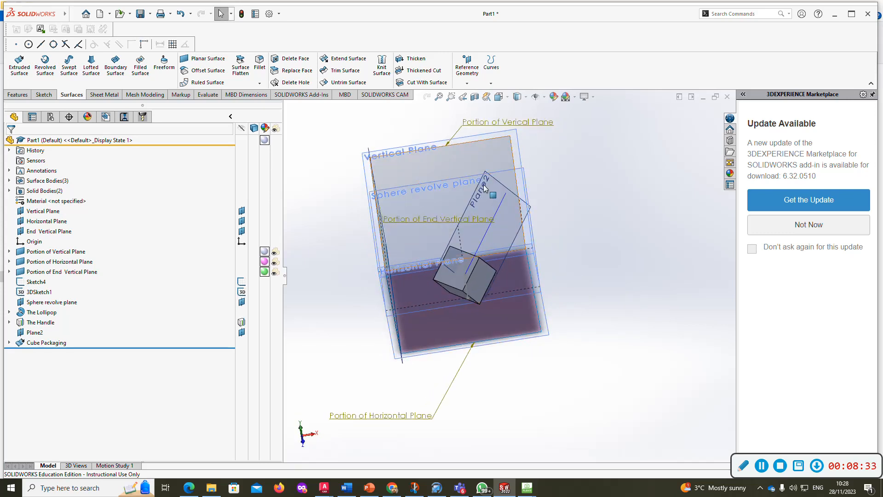
- Rename Plane2 as Mid plane
click(34, 332)
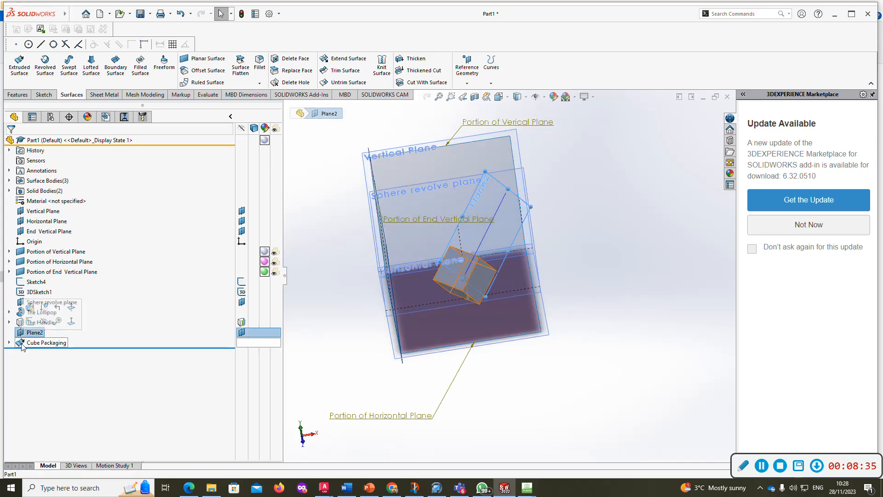
key(F2)
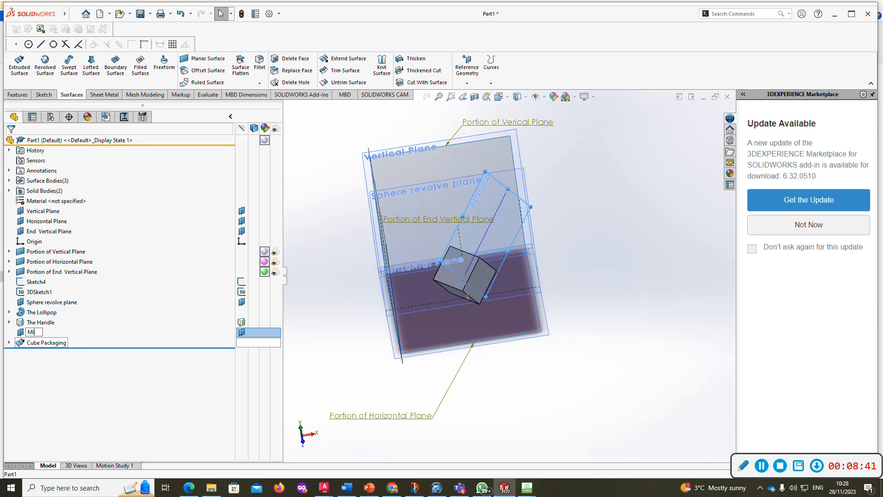
text(Mid plane)
key(Return)
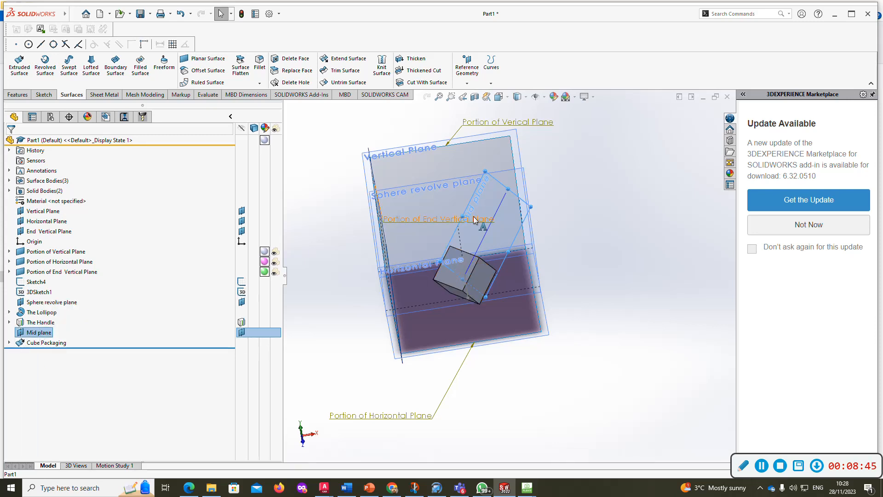
- Create a reference plane parallel to Mid plane, offset about 107 mm from it toward the vertical plane
ctrl+drag(474, 189, 391, 177)
right_click(390, 173)
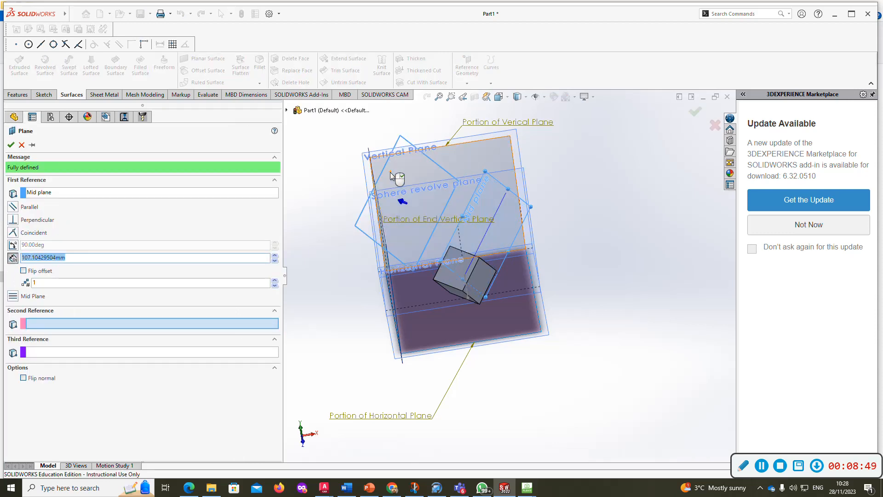
click(550, 241)
- Hide the Sphere revolve plane
middle_drag(484, 191, 428, 188)
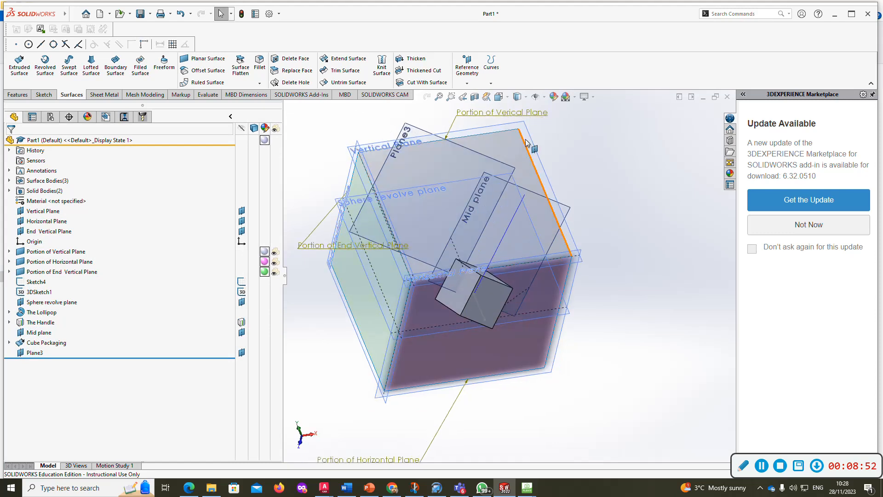
right_click(423, 188)
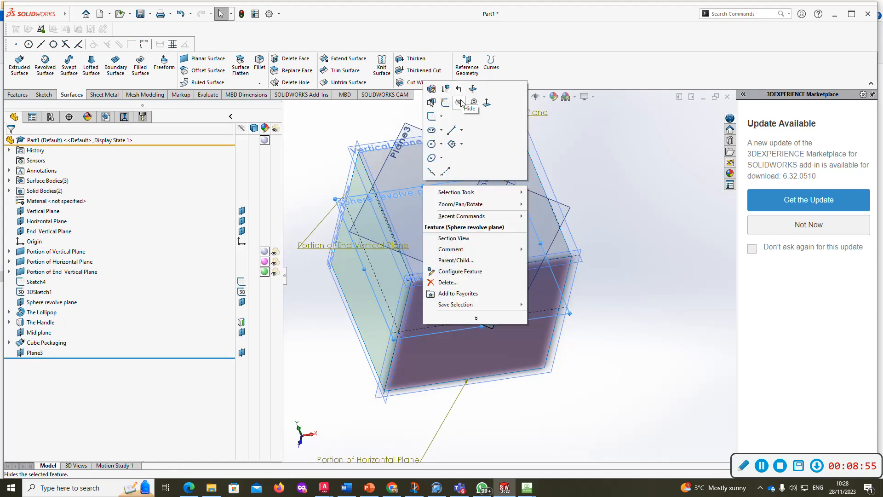
click(462, 102)
- Rename the new offset plane as Auxiliary Vertical Plane
middle_drag(418, 222, 483, 173)
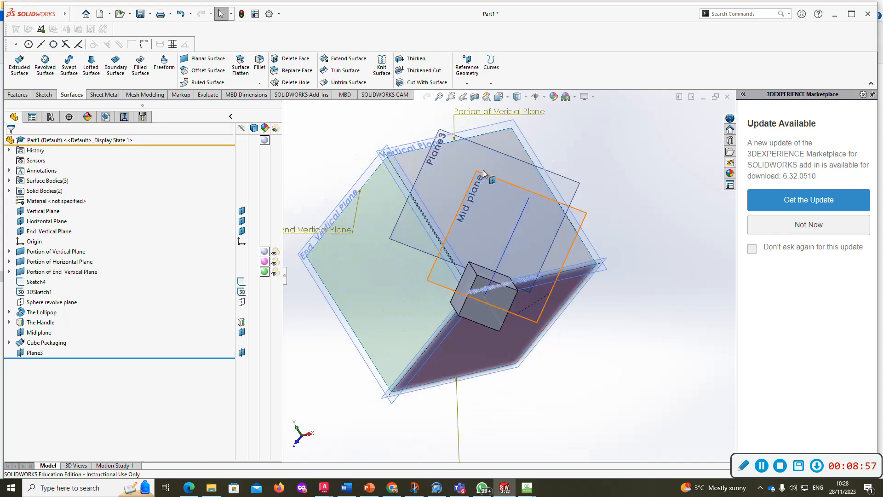
click(477, 144)
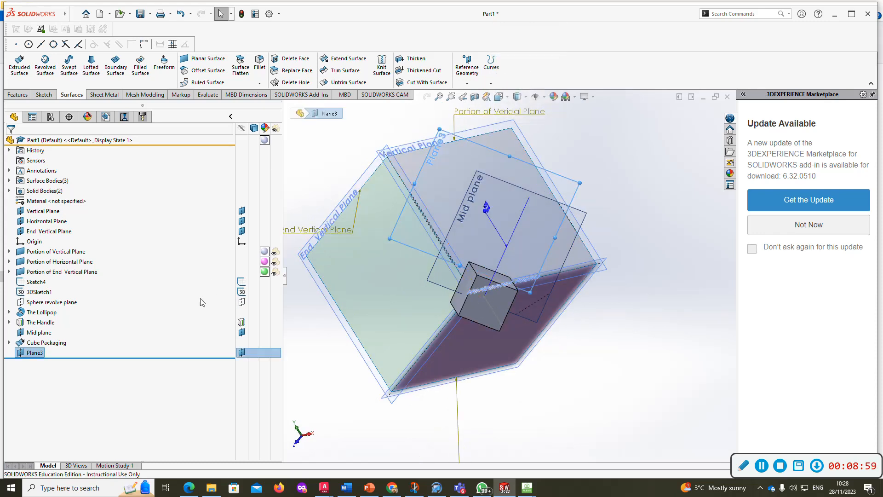
click(37, 352)
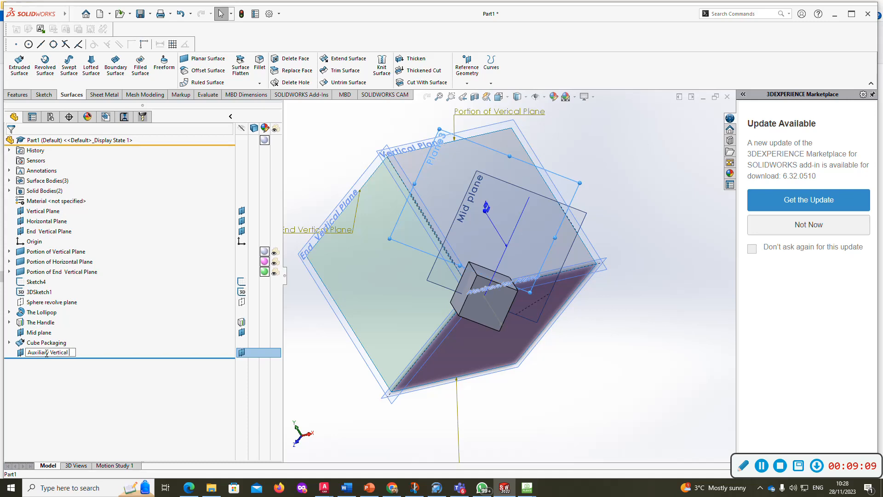
click(706, 205)
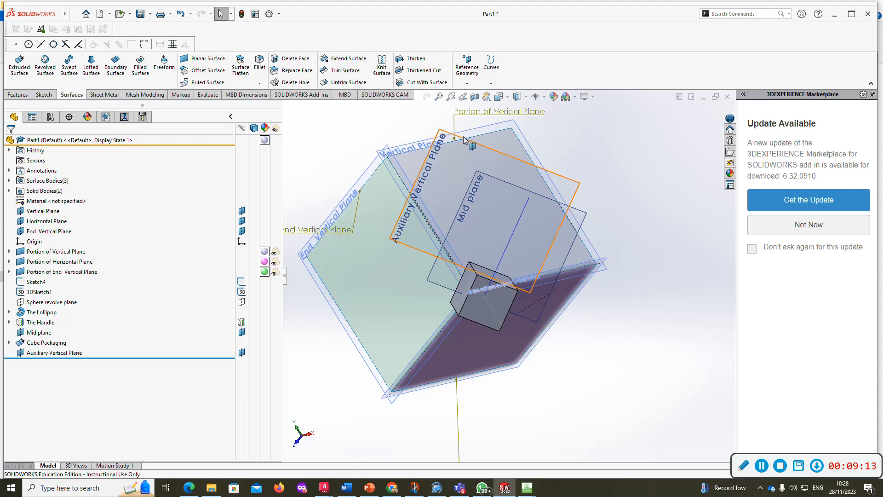
- View the model normal to the Auxiliary Vertical Plane and set the display style to Hidden Lines Visible
click(488, 147)
key(ctrl+8)
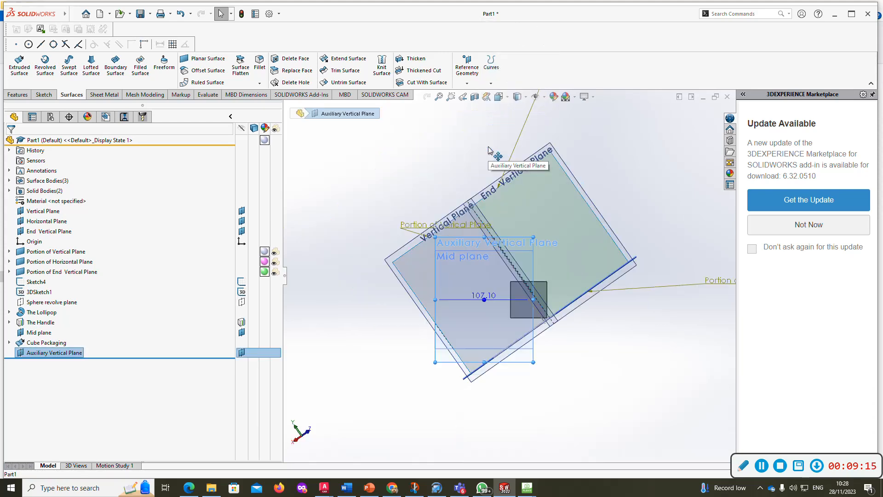
scroll(580, 241, up, 2)
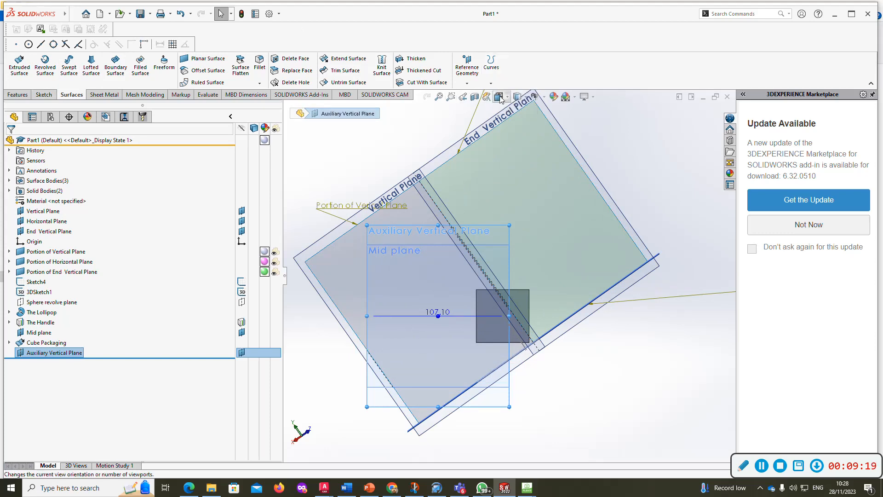
click(518, 96)
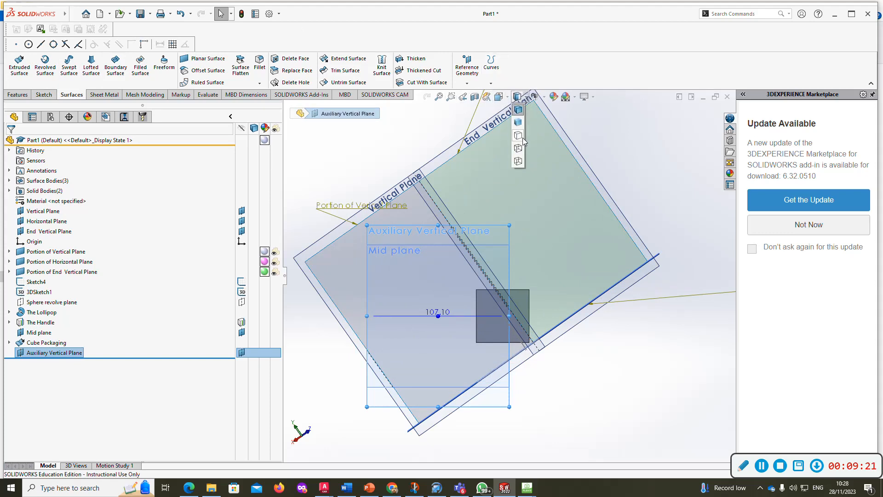
click(519, 149)
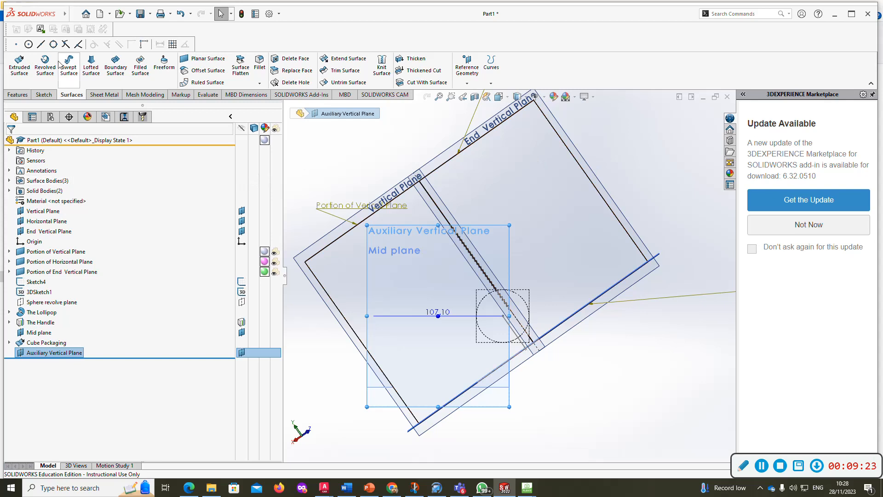
- Start a sketch on the Auxiliary Vertical Plane and convert the four outline edges of the cube packaging into it
click(43, 95)
click(16, 64)
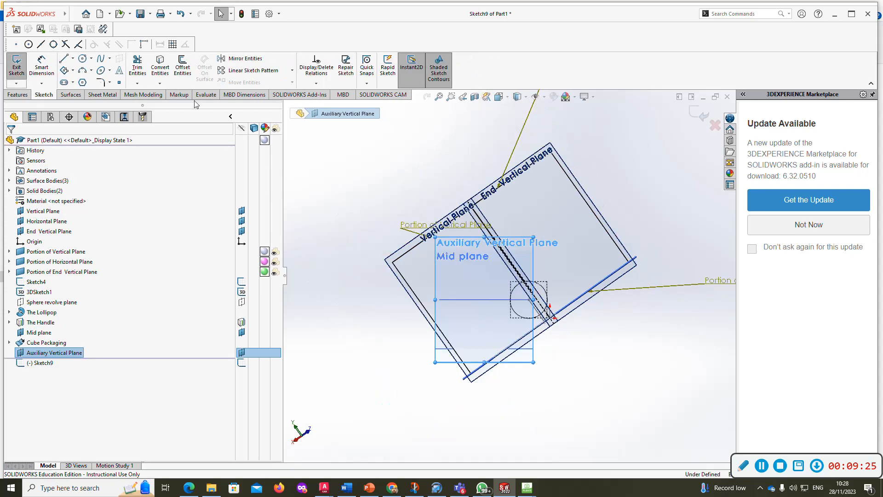
click(160, 65)
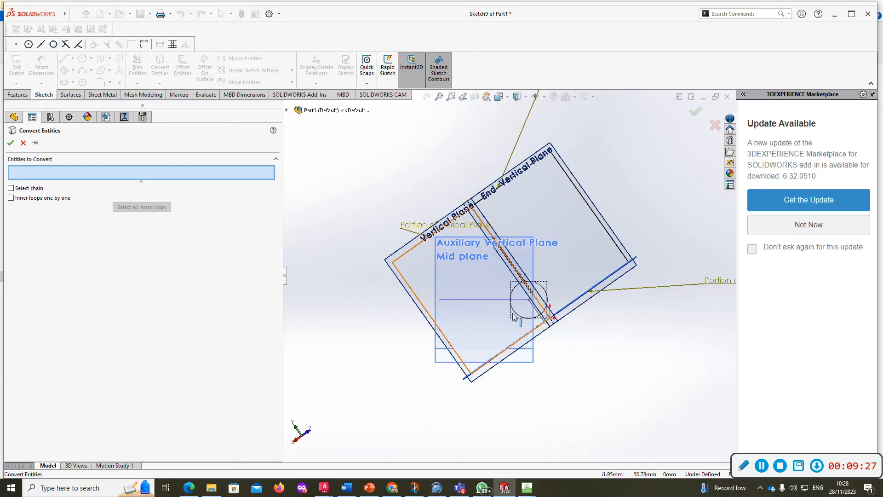
scroll(511, 299, down, 3)
click(517, 248)
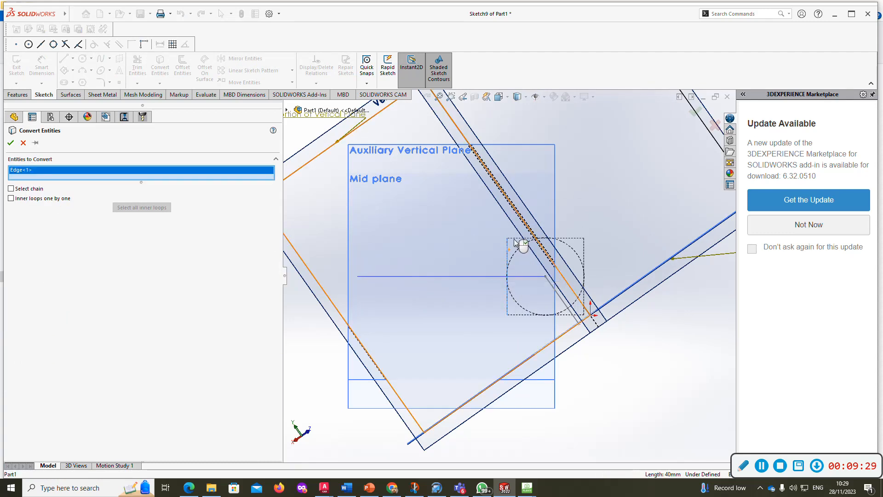
click(515, 239)
click(574, 316)
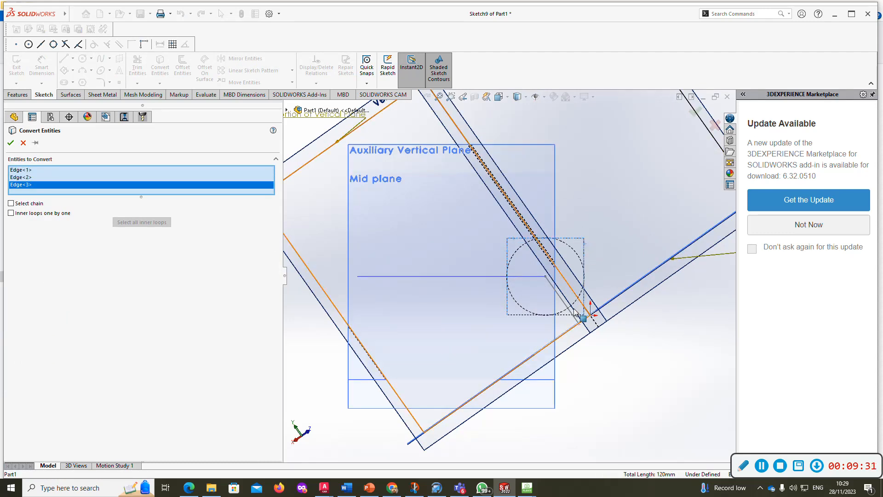
click(575, 322)
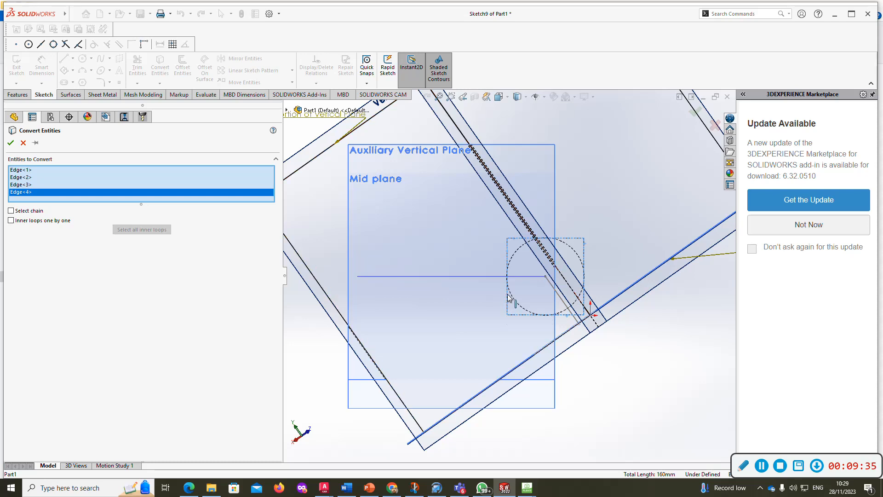
click(10, 143)
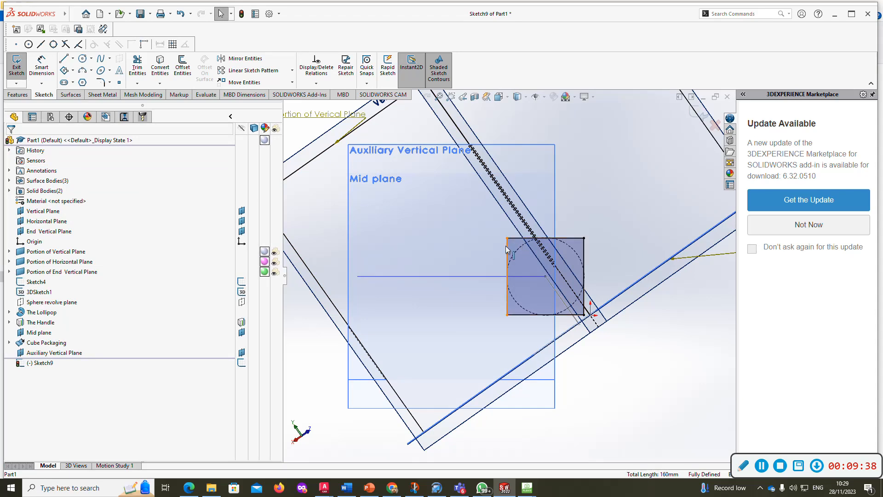
- Sketch a circle of radius 20 mm from the sphere's centre, tangent to the converted square, and make it construction geometry
click(92, 59)
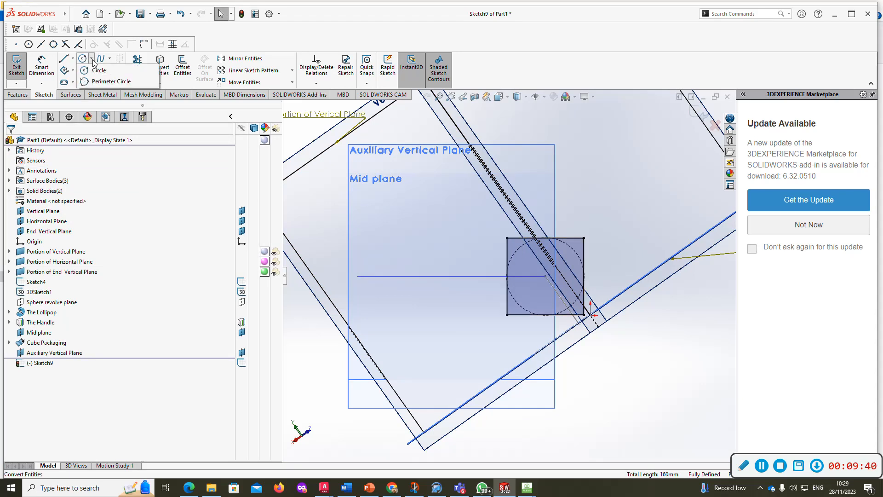
click(105, 71)
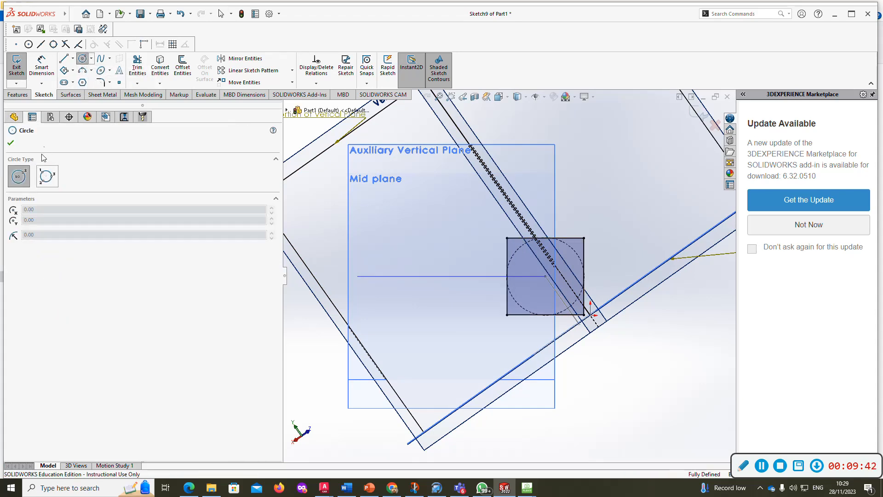
click(546, 276)
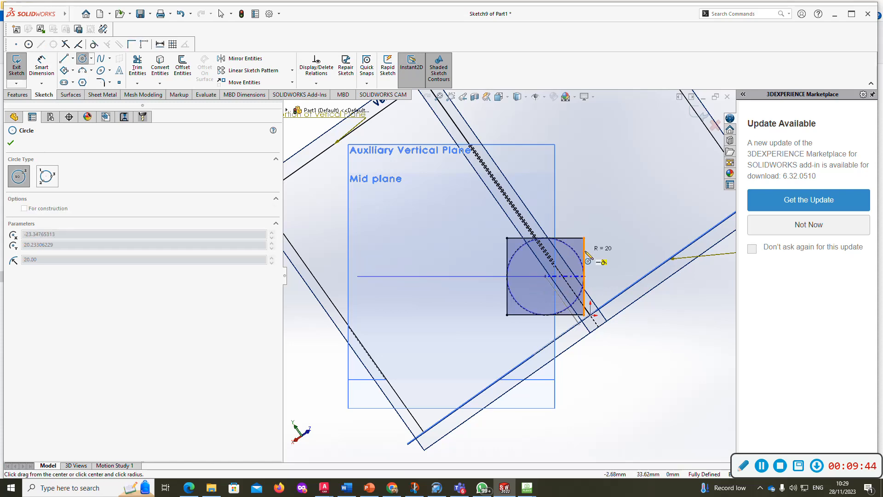
click(585, 277)
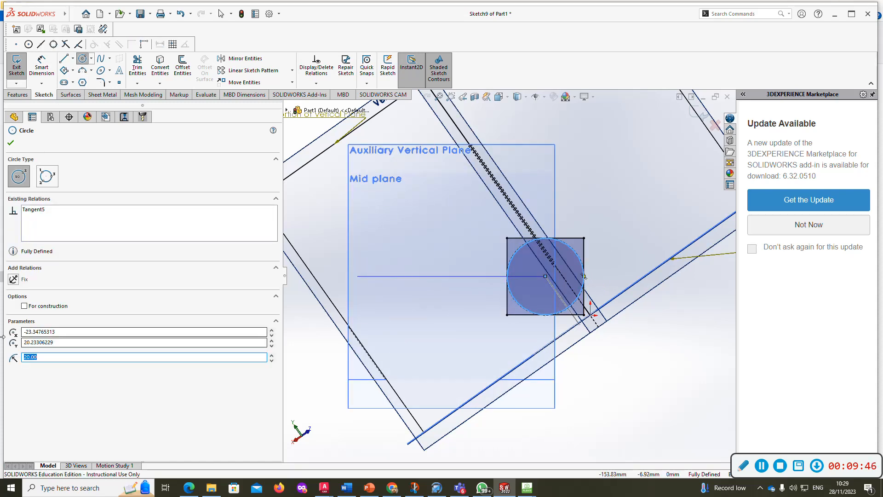
click(24, 306)
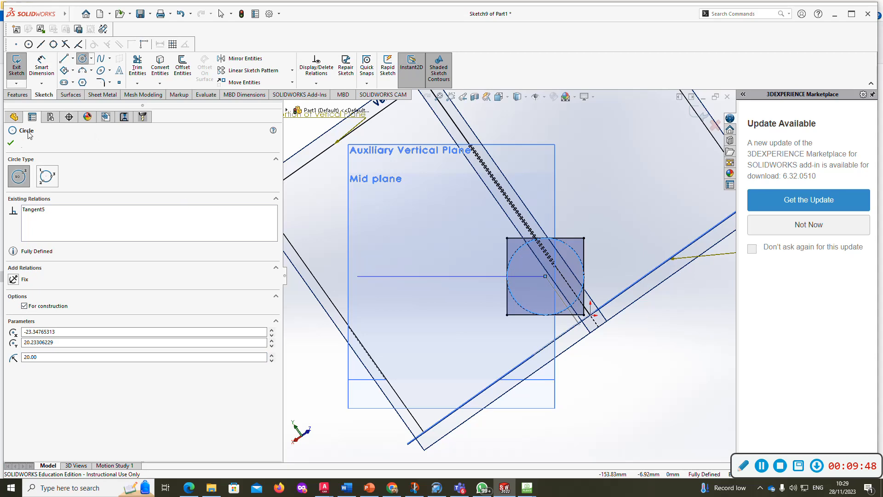
click(11, 144)
- Draw a horizontal line from near the handle's outer end to the closest side of the converted square
click(64, 62)
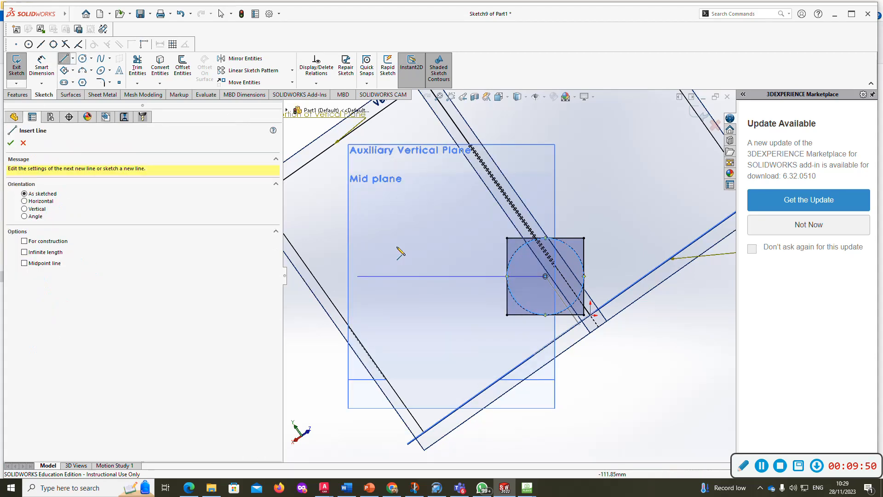
click(358, 276)
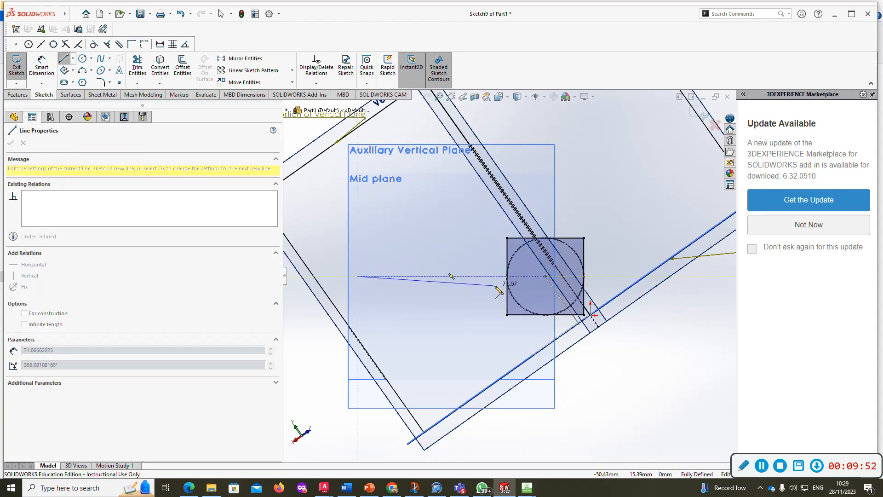
click(508, 276)
key(Escape)
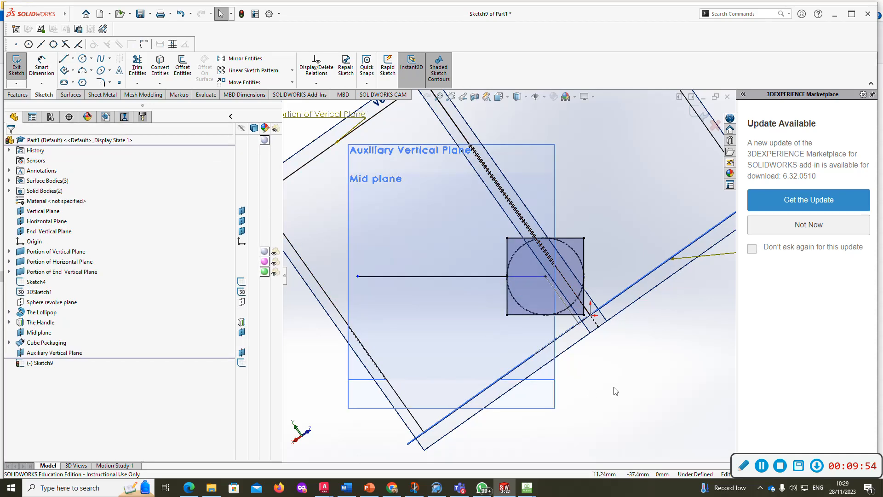
click(359, 277)
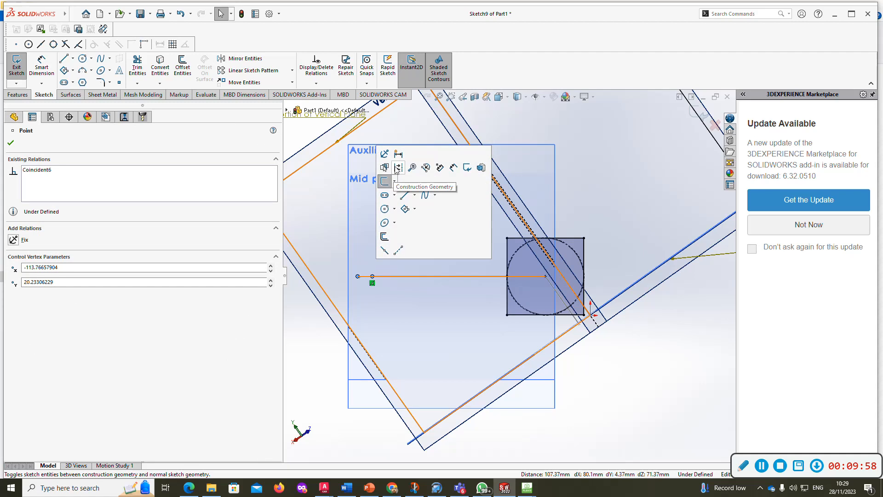
click(438, 327)
middle_drag(438, 323, 448, 340)
click(416, 303)
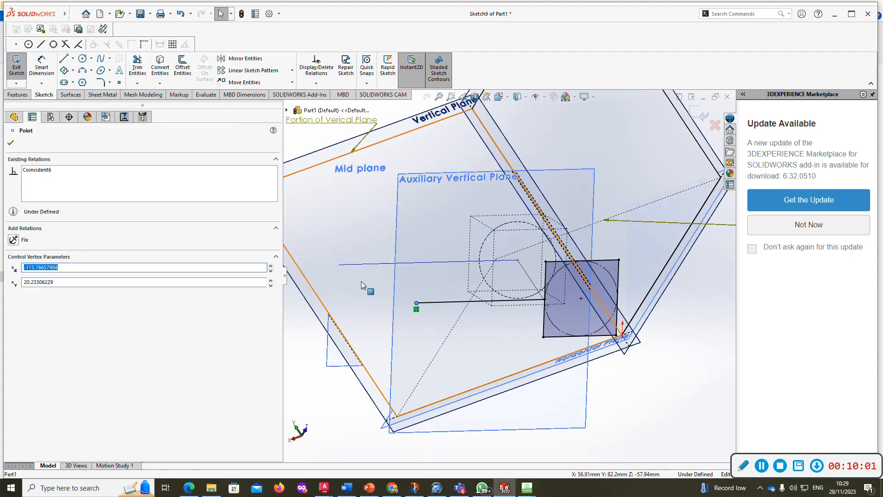
ctrl+click(339, 264)
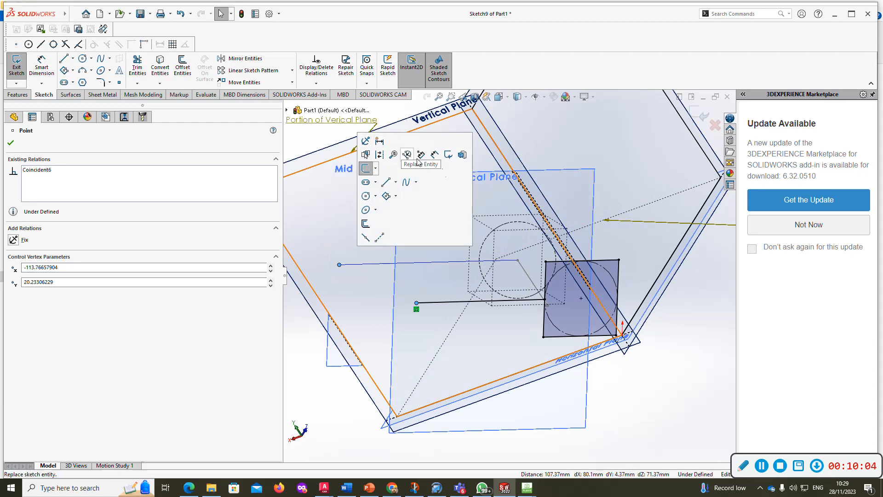
click(659, 401)
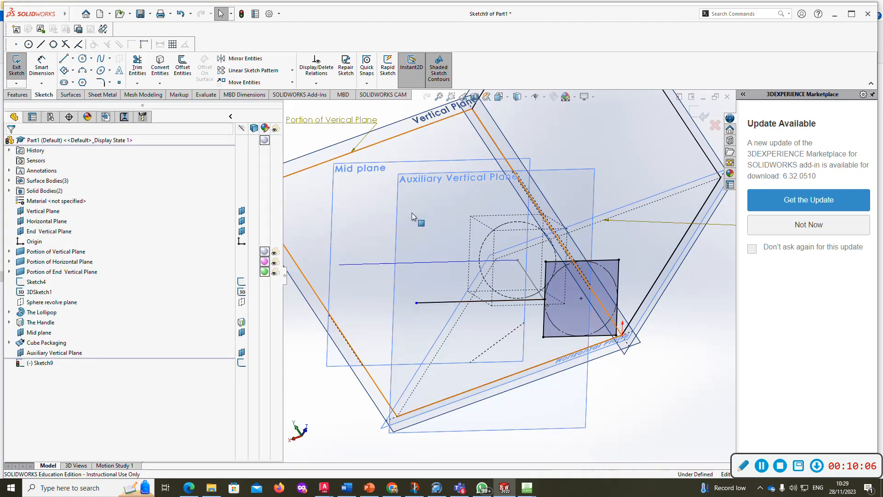
- Move the line's outer endpoint to line up with the handle's outer end and fix it in place
key(ctrl+8)
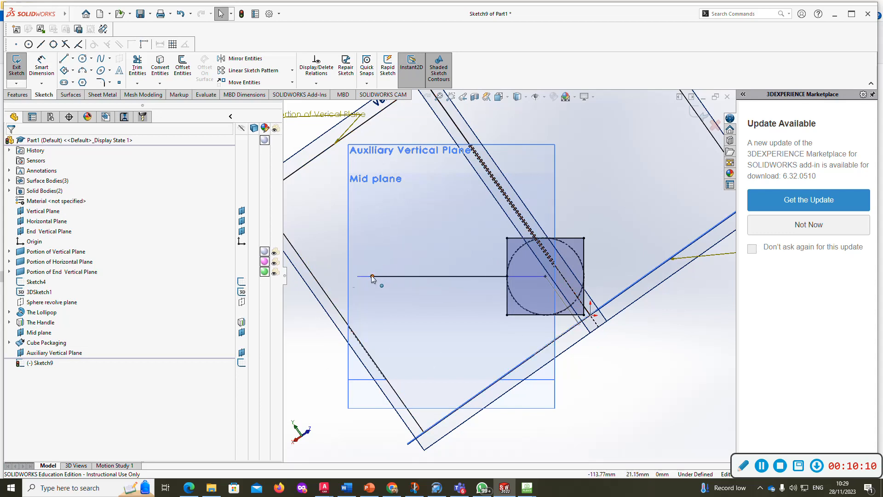
drag(372, 276, 341, 278)
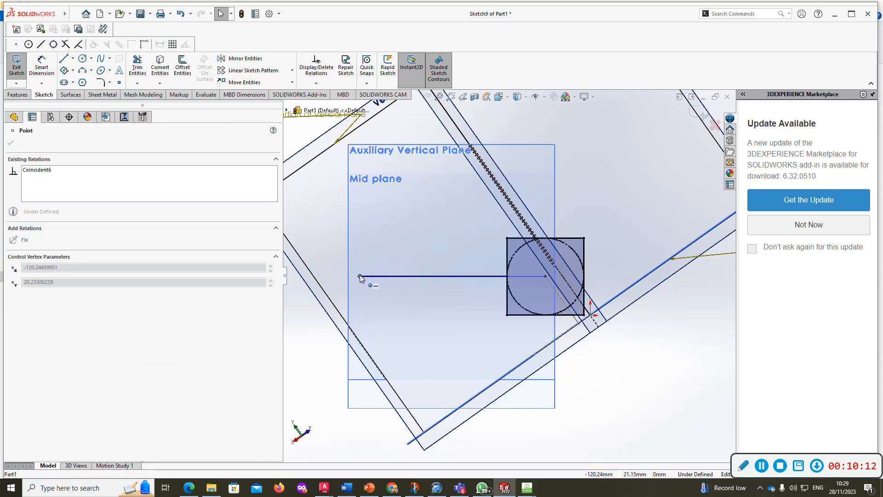
drag(359, 275, 359, 276)
click(386, 151)
click(639, 420)
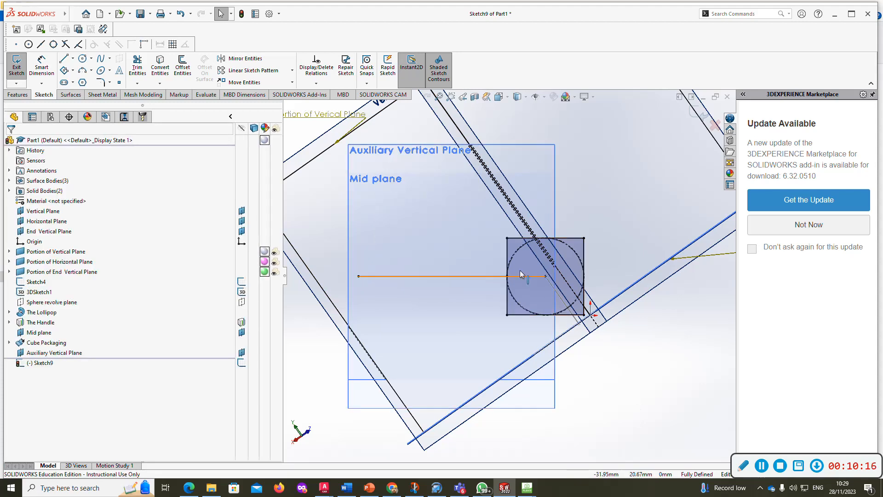
- Draw a horizontal centerline 20 mm long from the circle's centre to the square's side nearest the handle line
click(73, 58)
click(87, 81)
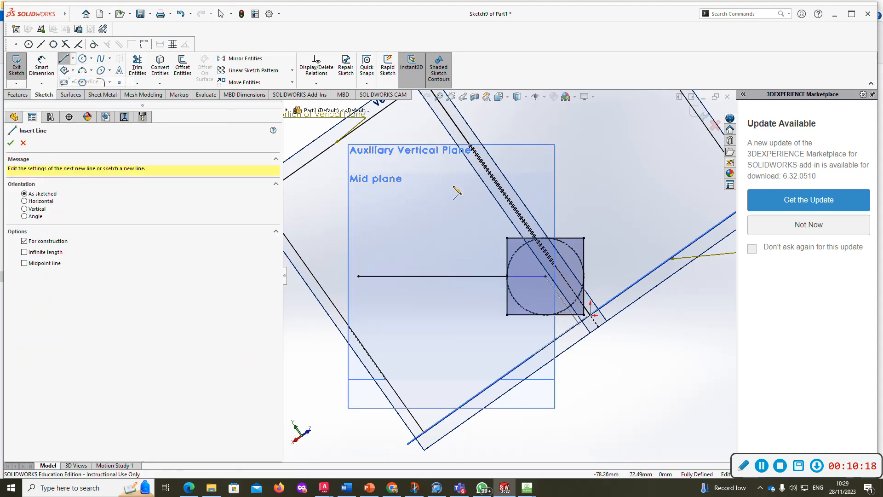
click(545, 276)
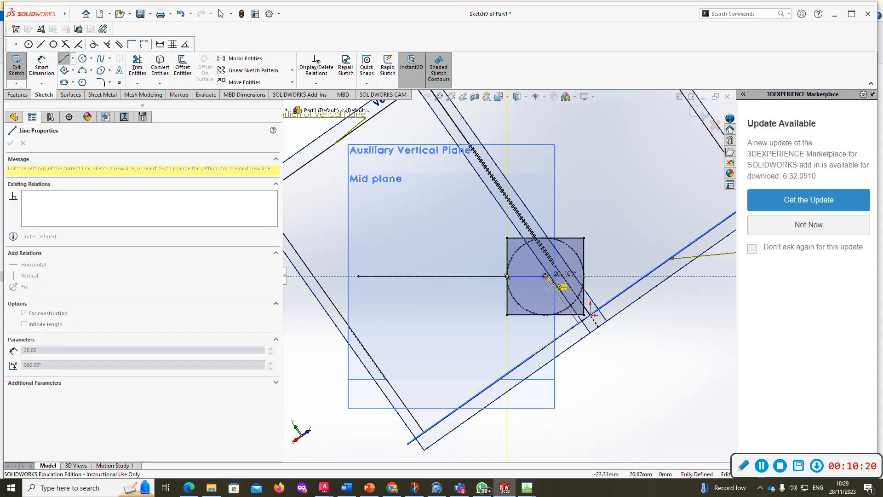
- Convert the 150 mm plane-portion edge near the origin into the auxiliary view sketch
click(160, 67)
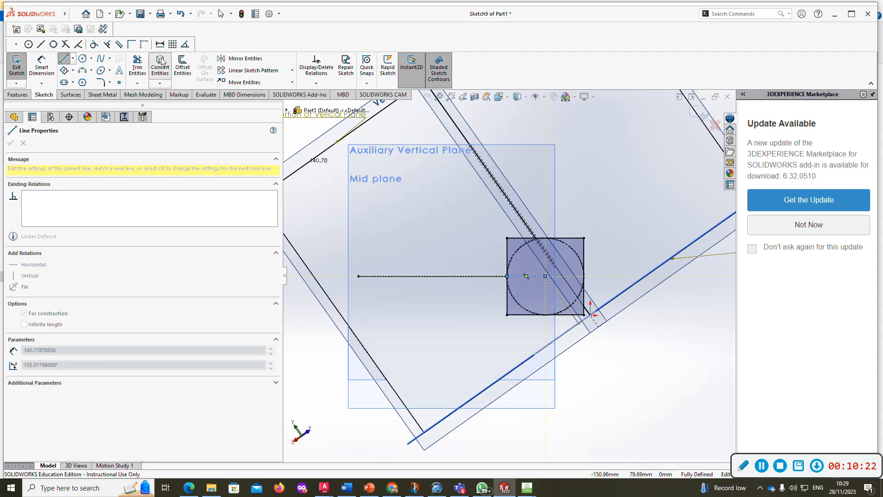
click(572, 340)
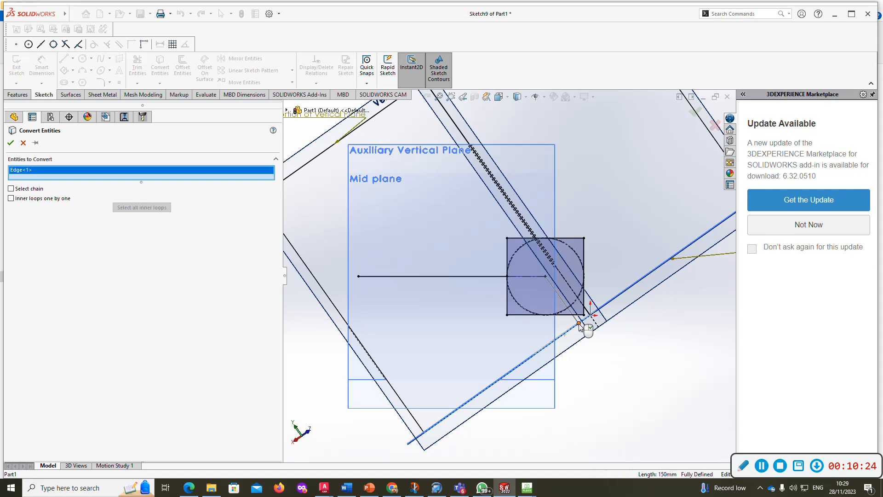
key(Return)
mouse_move(610, 305)
middle_down()
mouse_move(604, 322)
mouse_move(636, 336)
mouse_move(802, 188)
mouse_move(803, 273)
mouse_move(819, 275)
middle_up()
scroll(636, 339, up, 2)
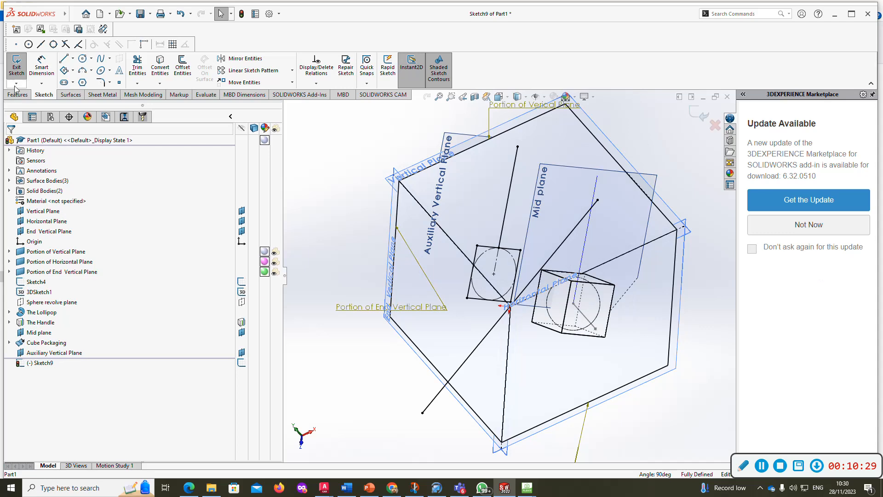
- Exit the auxiliary view sketch and display the model shaded with edges
click(17, 69)
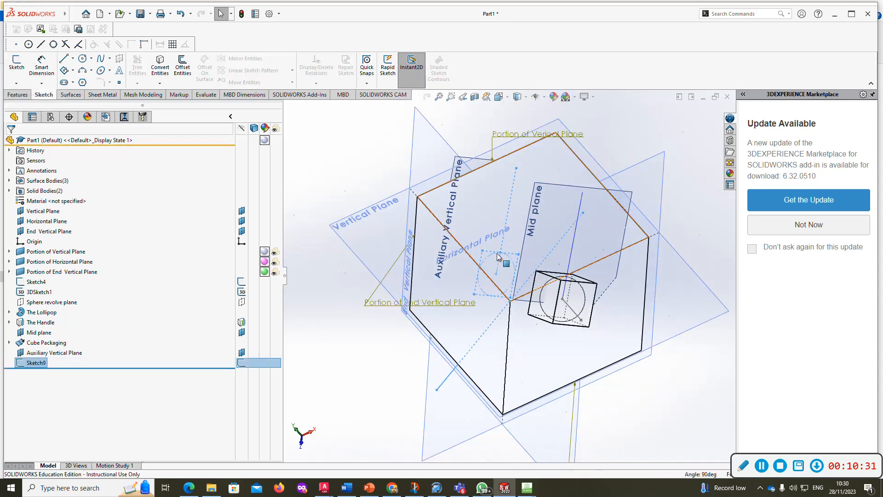
click(526, 97)
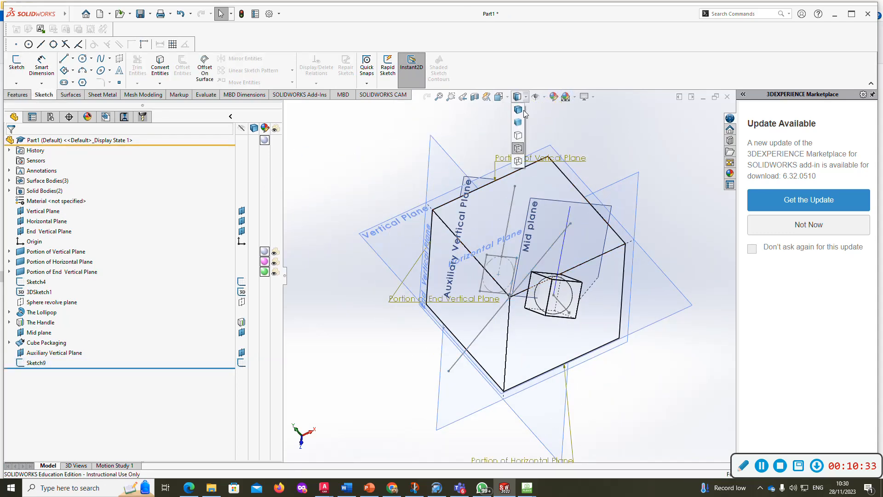
click(519, 110)
- Hide the Vertical Plane, the End Vertical Plane and the Horizontal Plane
mouse_move(526, 268)
middle_down()
mouse_move(559, 278)
mouse_move(546, 246)
mouse_move(390, 171)
middle_up()
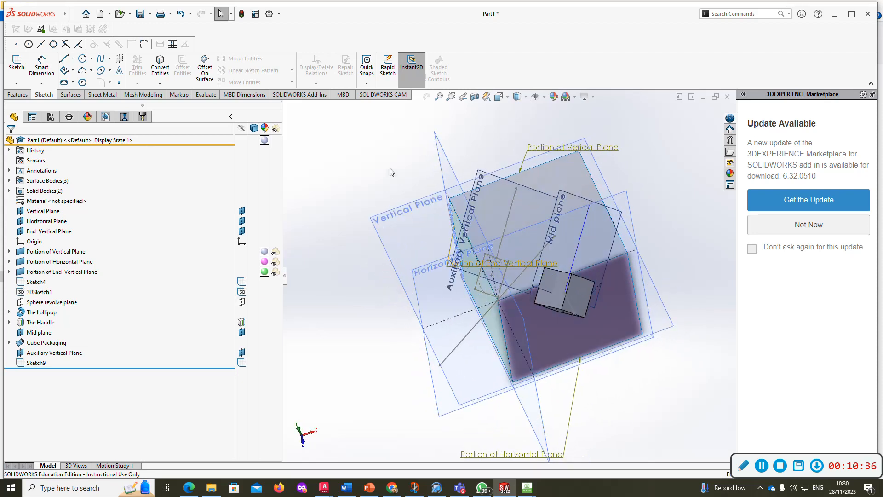
right_click(414, 203)
click(450, 120)
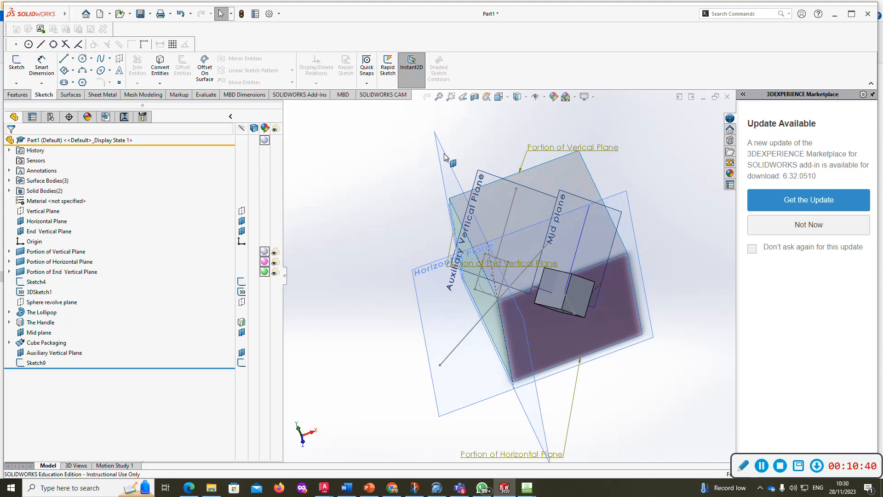
right_click(442, 157)
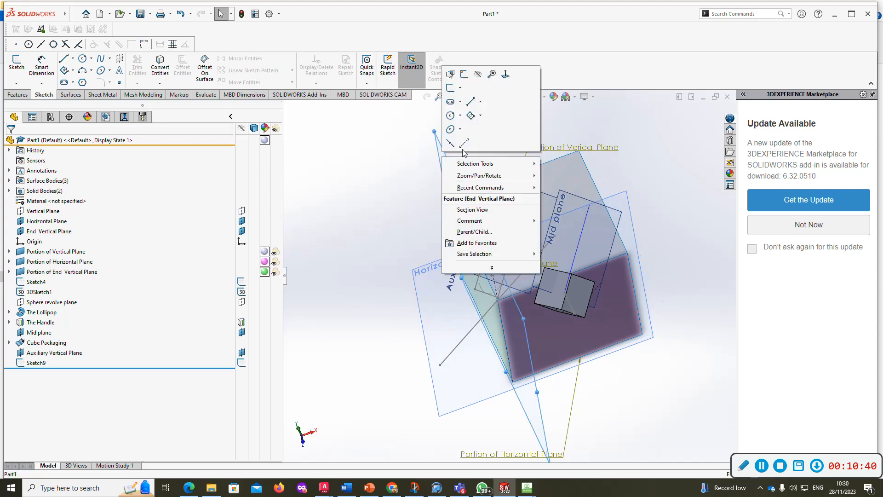
click(478, 75)
right_click(417, 286)
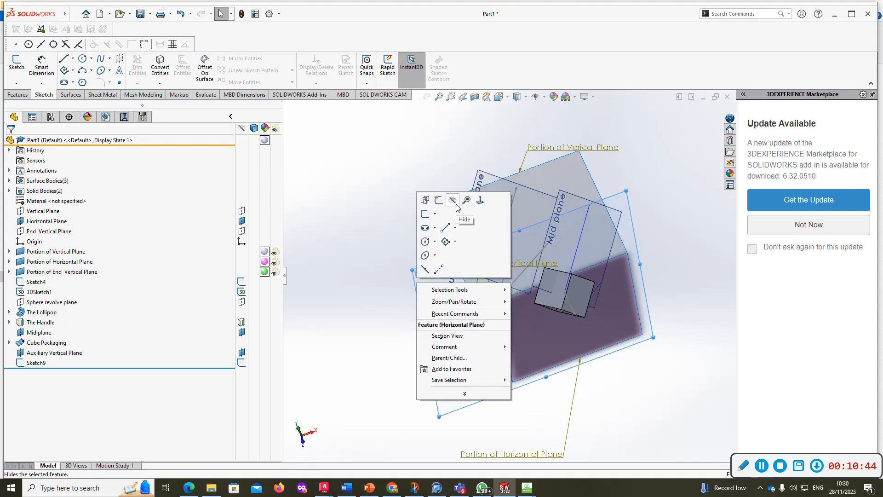
click(453, 203)
- Start a new sketch on the Horizontal Plane, viewed normal to it
middle_drag(494, 335, 511, 247)
scroll(514, 242, down, 3)
scroll(514, 241, up, 5)
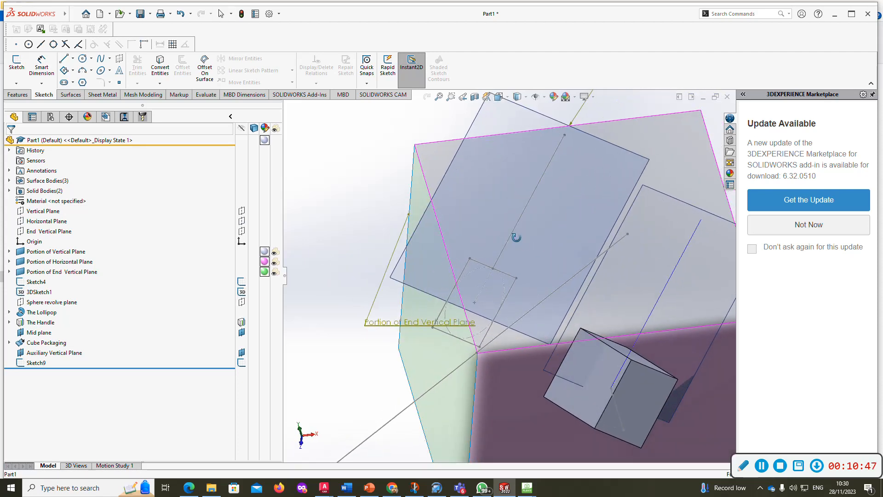
mouse_move(517, 239)
middle_down()
mouse_move(520, 206)
mouse_move(524, 240)
middle_up()
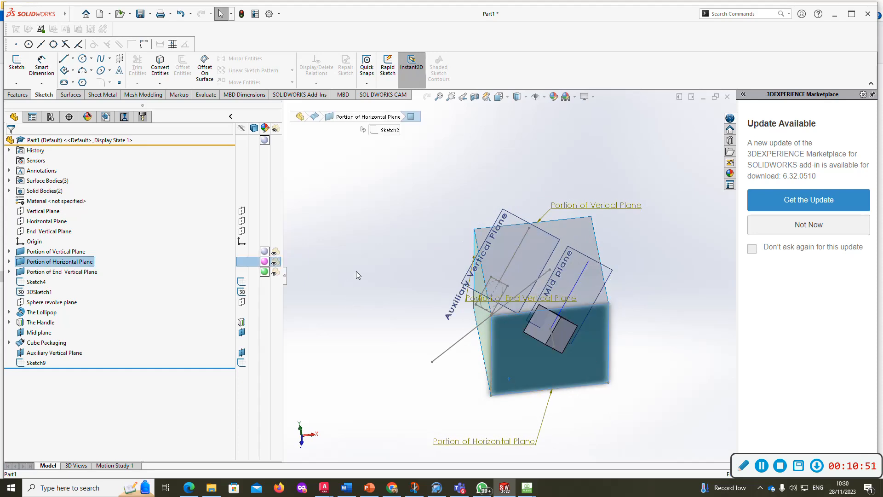
click(36, 221)
key(ctrl+8)
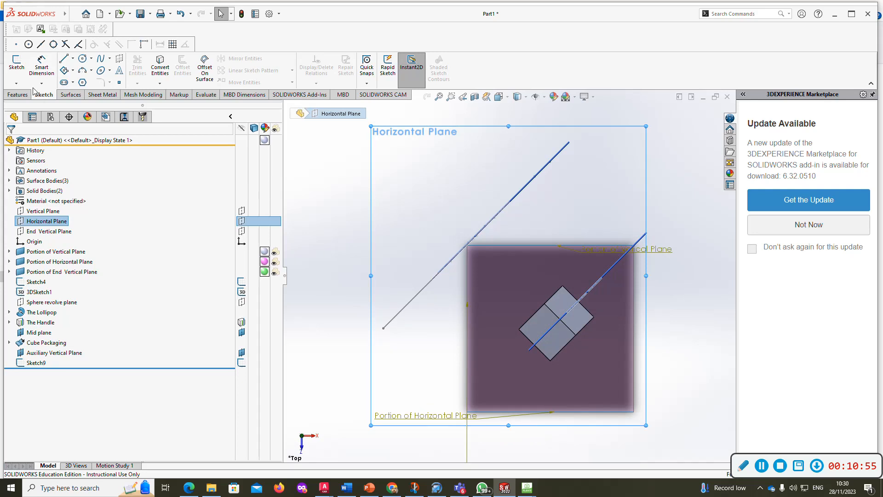
click(15, 74)
- Convert the cube packaging's visible plan edges and the lollipop sphere's silhouette edge into the sketch
click(160, 67)
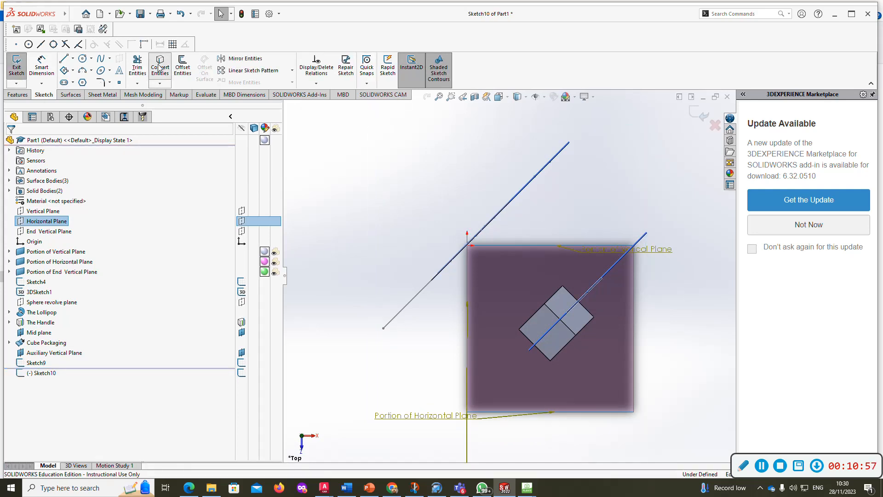
click(542, 325)
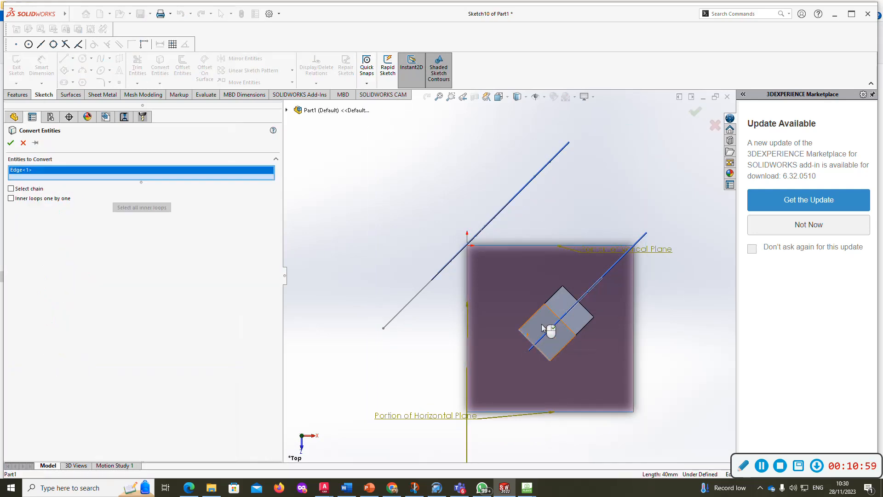
click(553, 313)
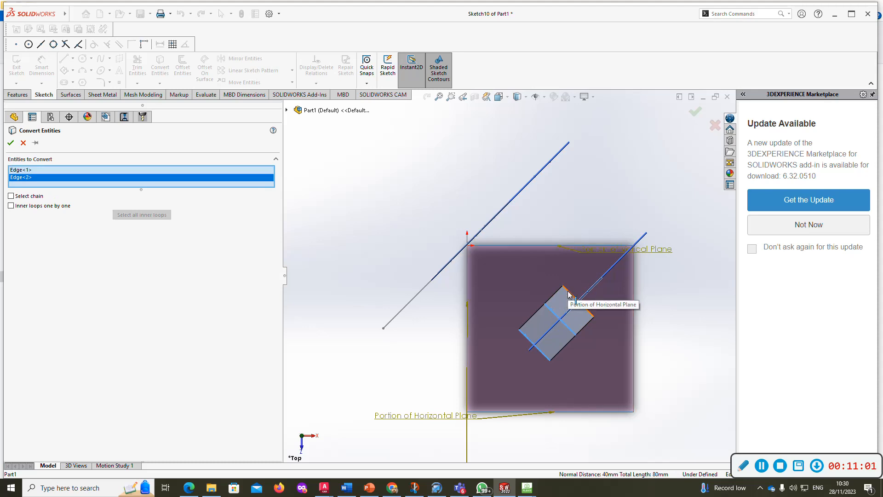
click(569, 295)
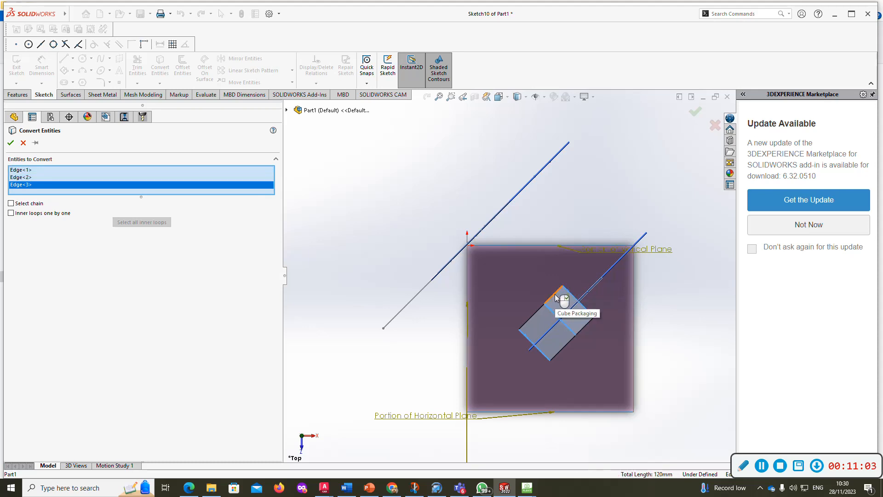
click(555, 294)
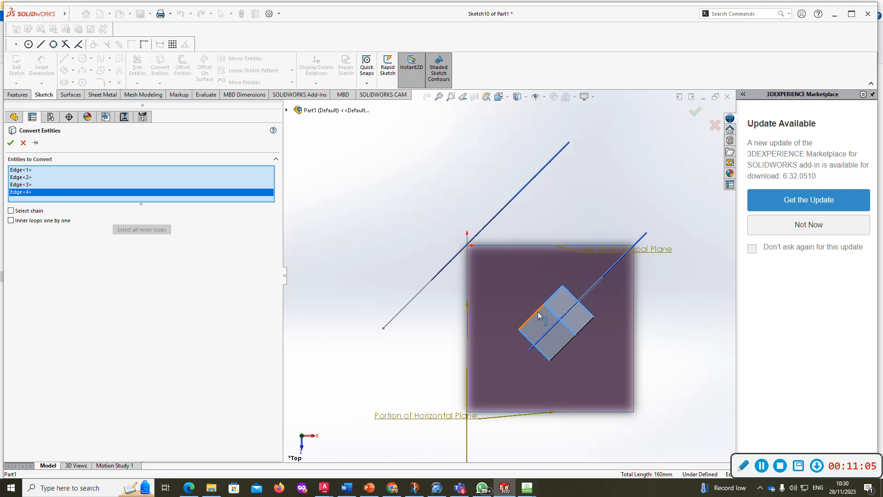
click(540, 311)
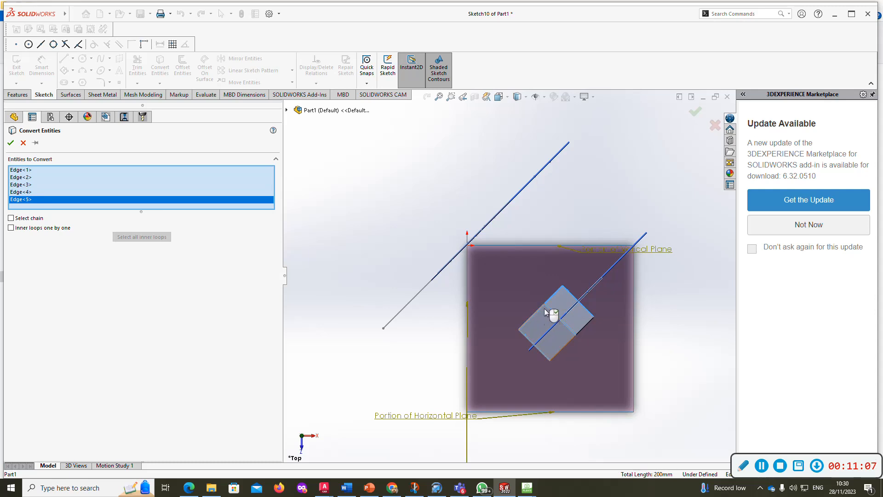
click(585, 327)
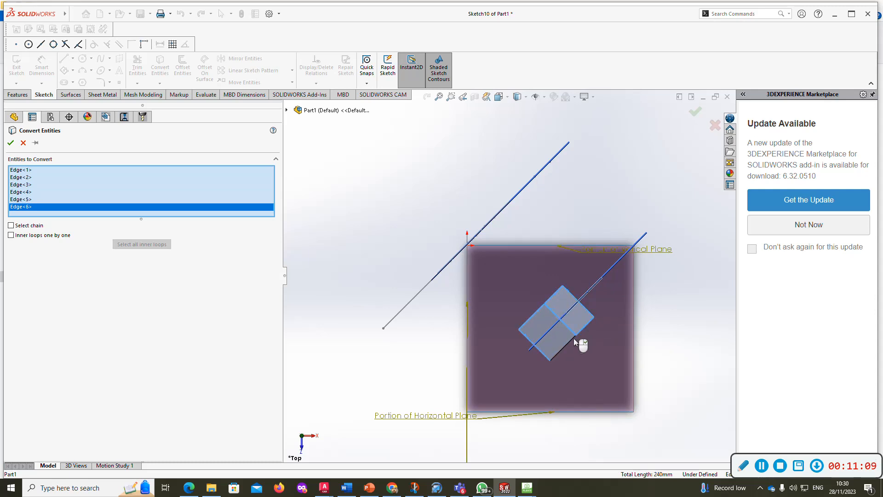
click(573, 340)
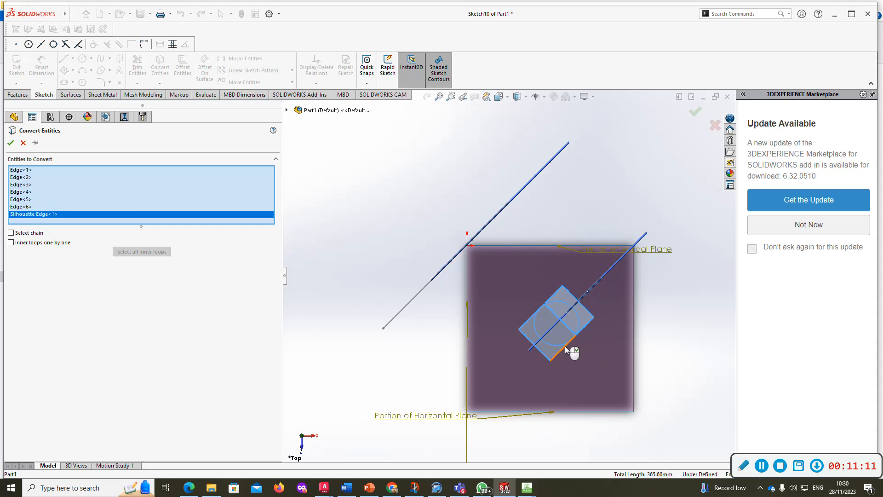
key(Return)
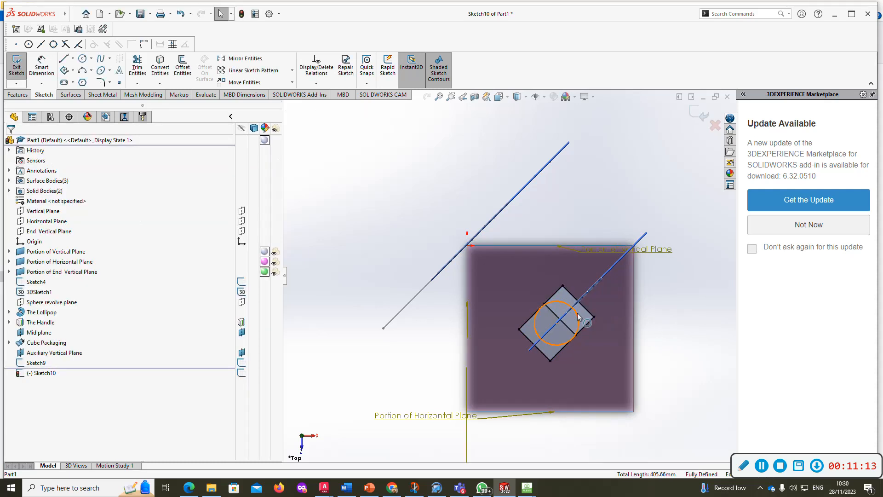
- Make the converted sphere circle construction geometry
click(578, 316)
click(615, 203)
click(650, 304)
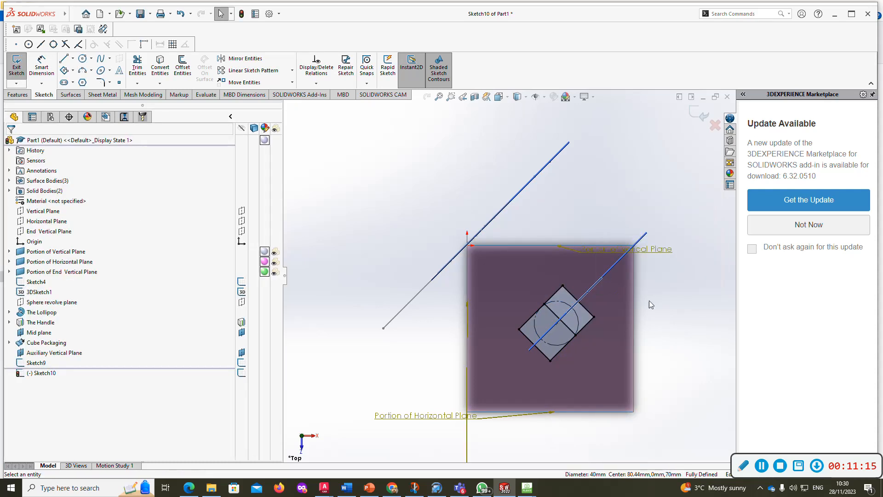
- Show hidden lines and convert the cube packaging's hidden edge into the plan sketch as construction geometry
click(525, 98)
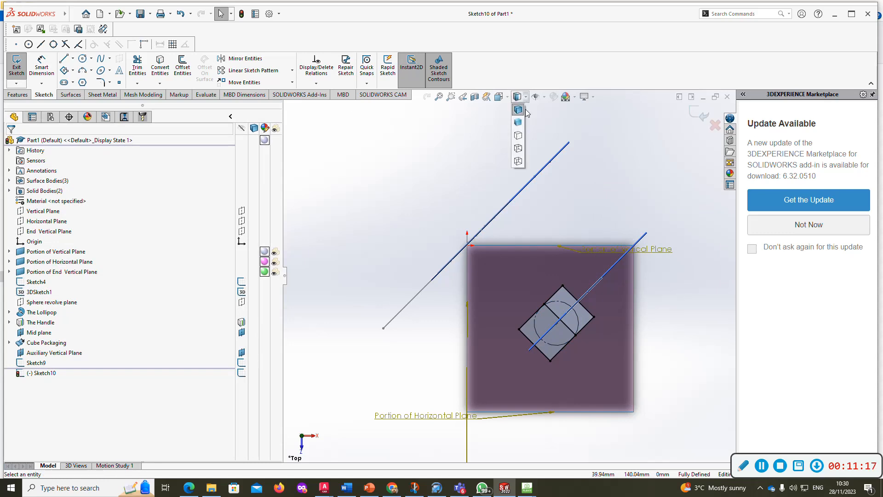
click(518, 147)
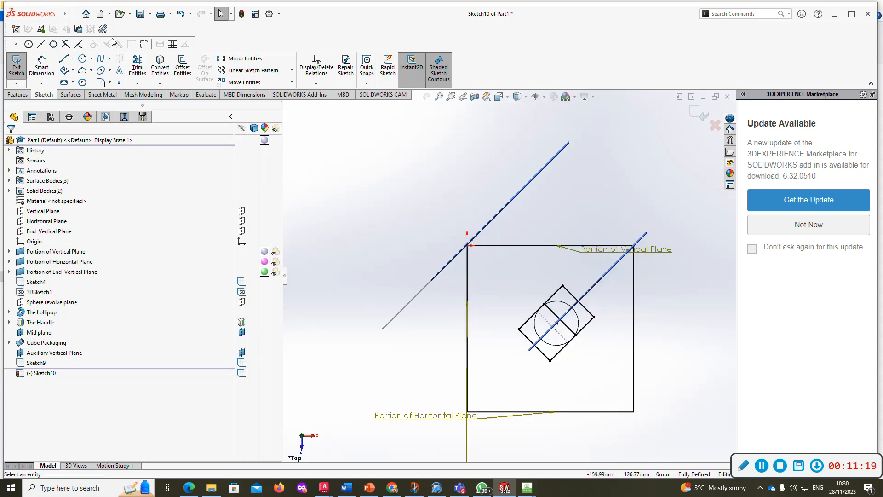
click(160, 67)
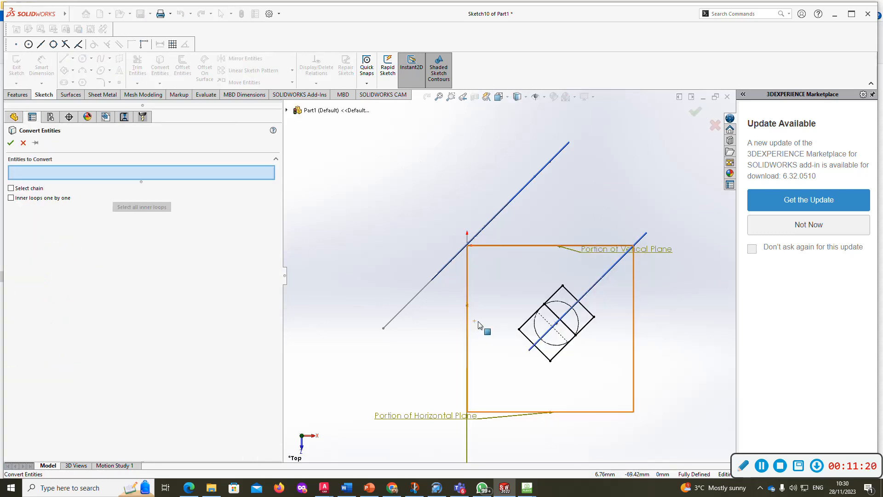
click(544, 321)
right_click(544, 319)
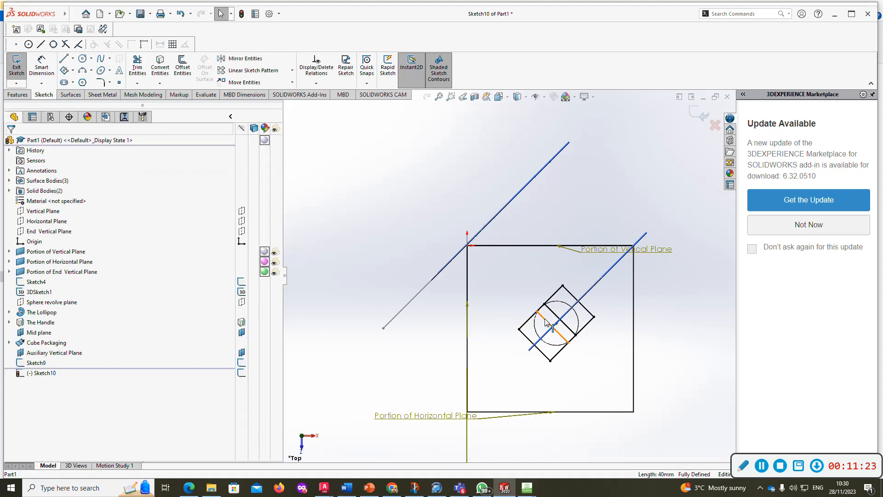
click(544, 319)
click(589, 212)
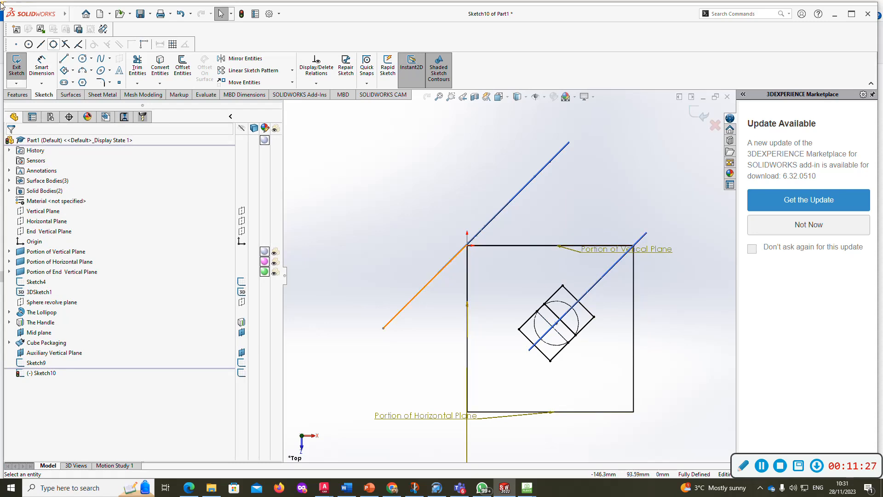
- Exit the plan sketch and set the display style to shaded with edges
click(19, 65)
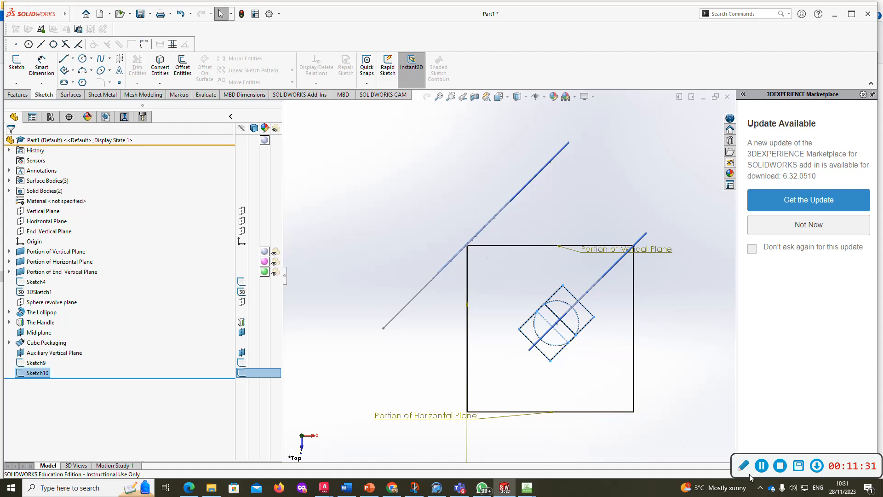
click(525, 96)
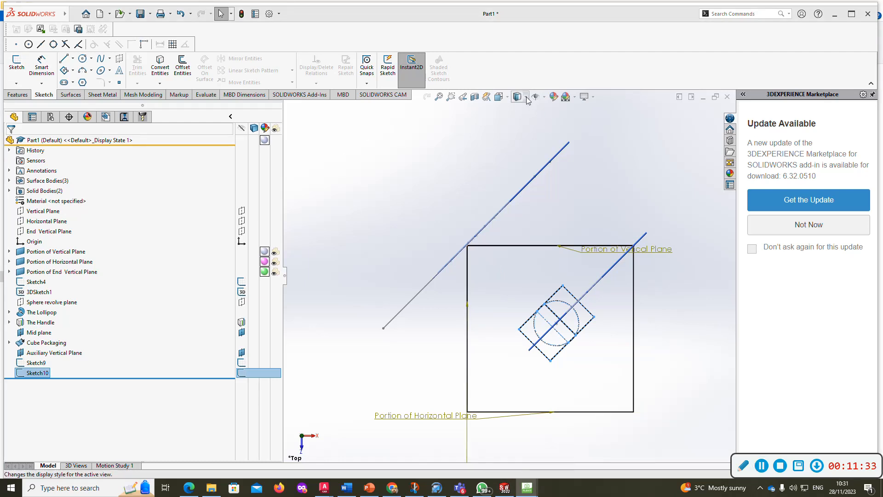
click(676, 374)
click(525, 97)
click(518, 109)
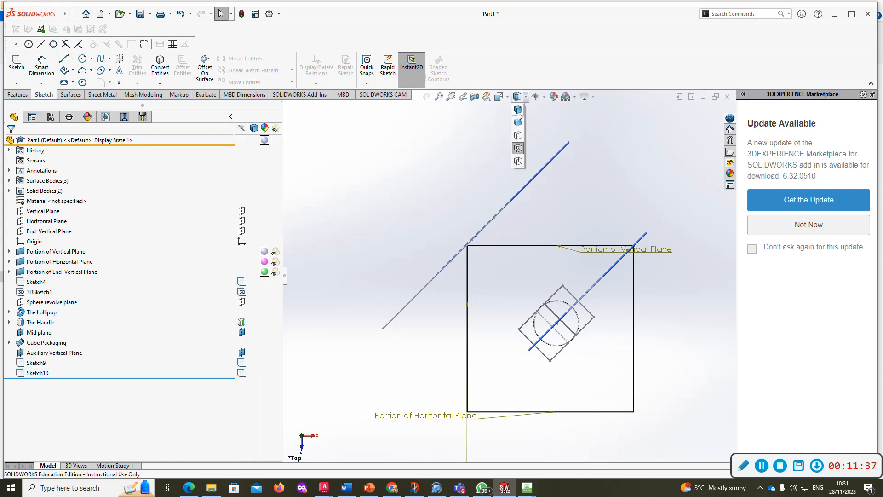
- Edit the plan sketch, convert the lollipop's handle line into it, and exit the sketch
middle_drag(555, 257, 572, 281)
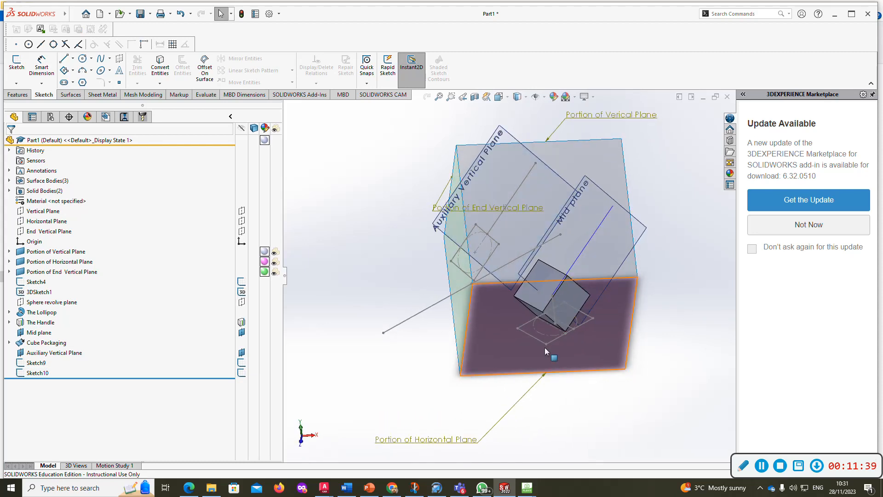
scroll(550, 322, down, 3)
middle_drag(551, 320, 603, 296)
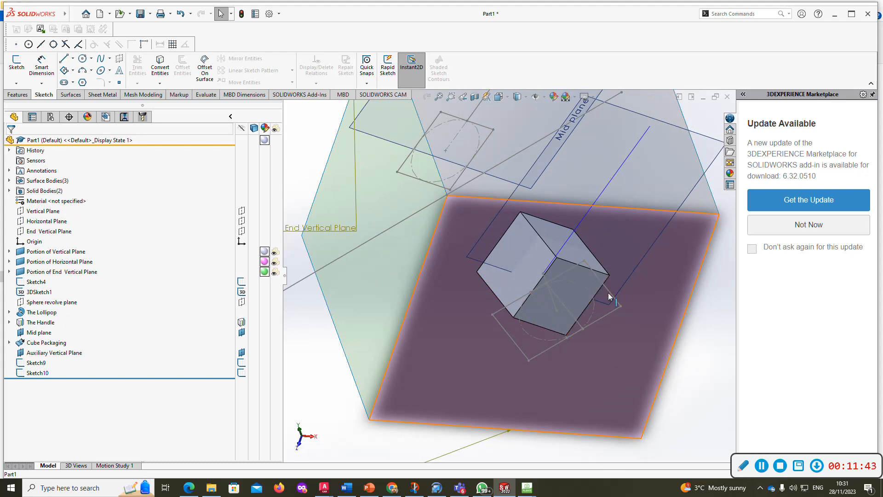
right_click(607, 293)
click(617, 198)
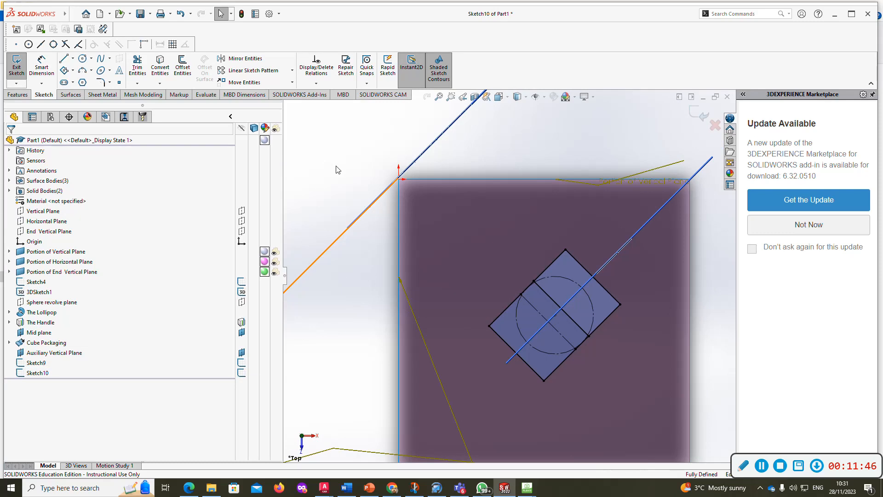
middle_drag(605, 274, 603, 243)
click(603, 243)
click(166, 62)
mouse_move(568, 281)
middle_down()
mouse_move(561, 258)
mouse_move(558, 272)
middle_up()
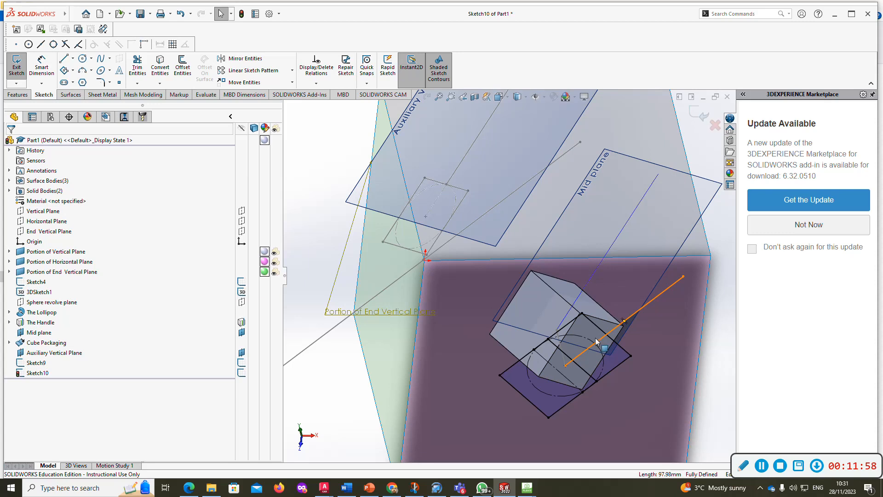
click(25, 86)
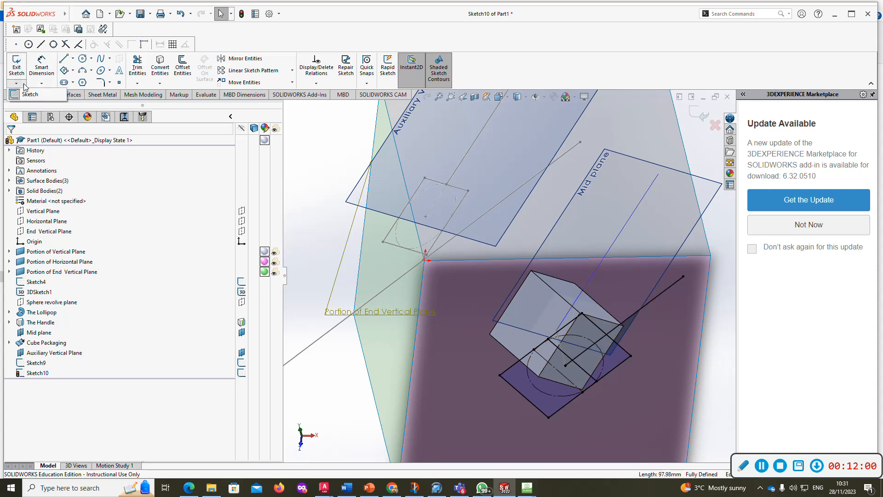
click(12, 96)
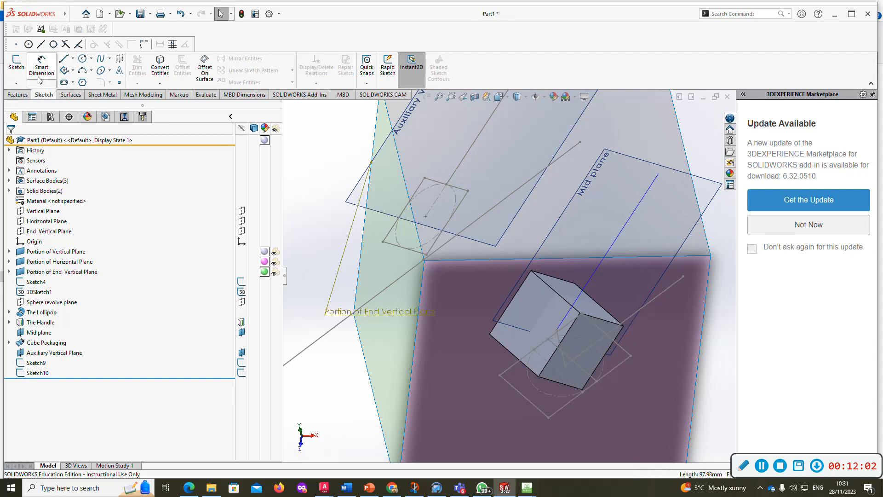
- Start a 3D sketch and draw a line from the handle's exit point on the auxiliary view's cube outline to the handle axis
click(25, 85)
click(28, 106)
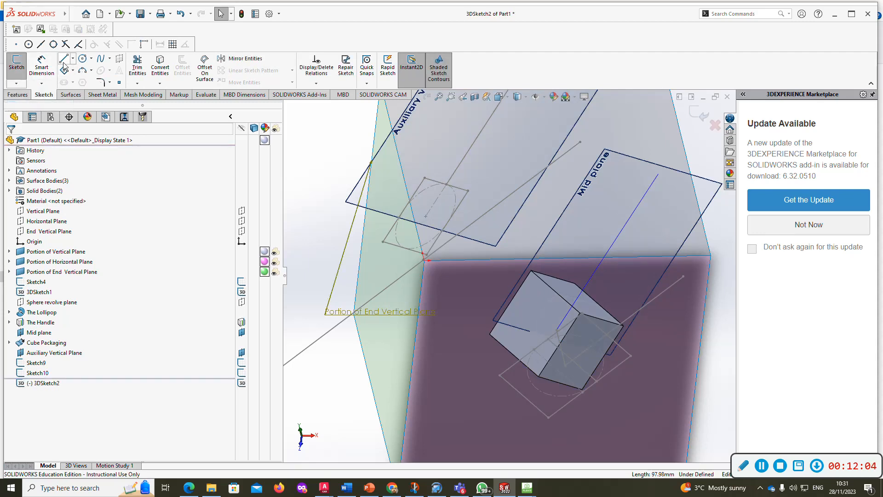
click(446, 184)
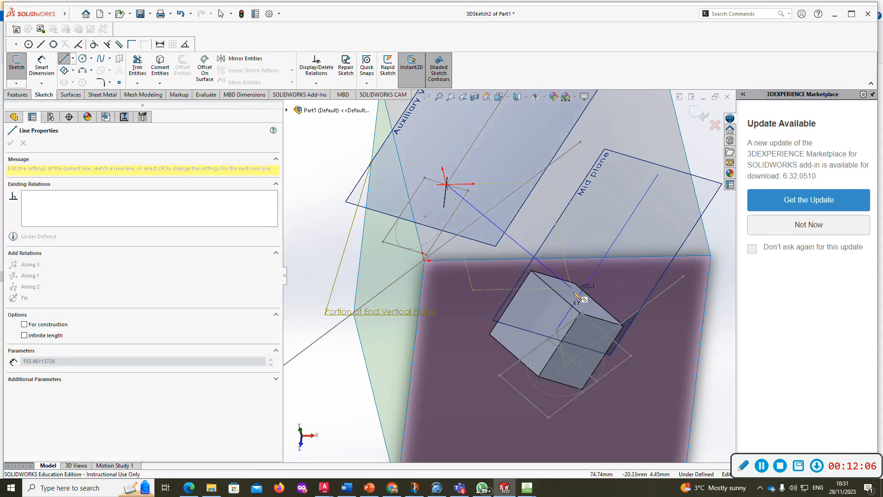
click(578, 299)
key(Escape)
- Make the 3D line parallel to the cube packaging's adjacent edge and exit the 3D sketch
click(529, 256)
ctrl+click(550, 287)
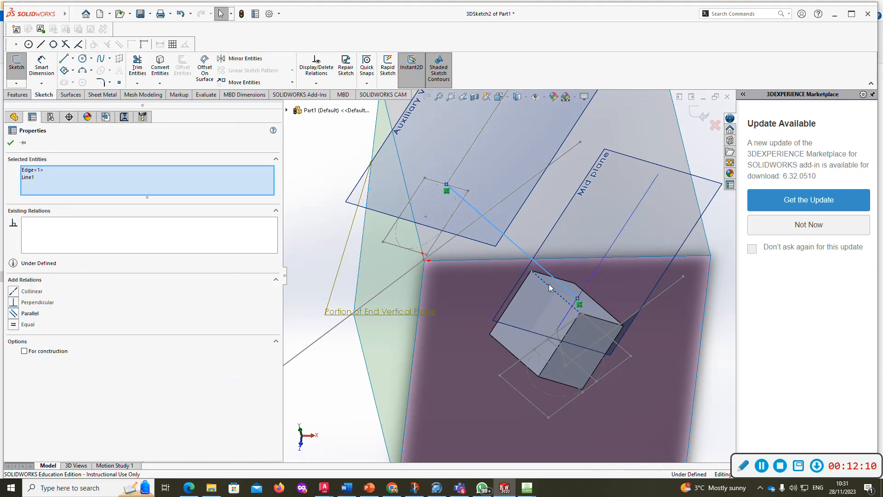
click(595, 196)
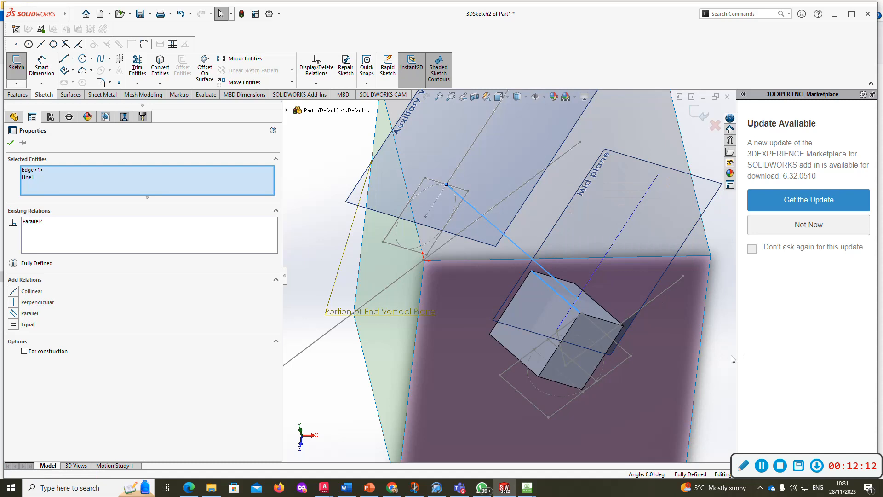
key(Escape)
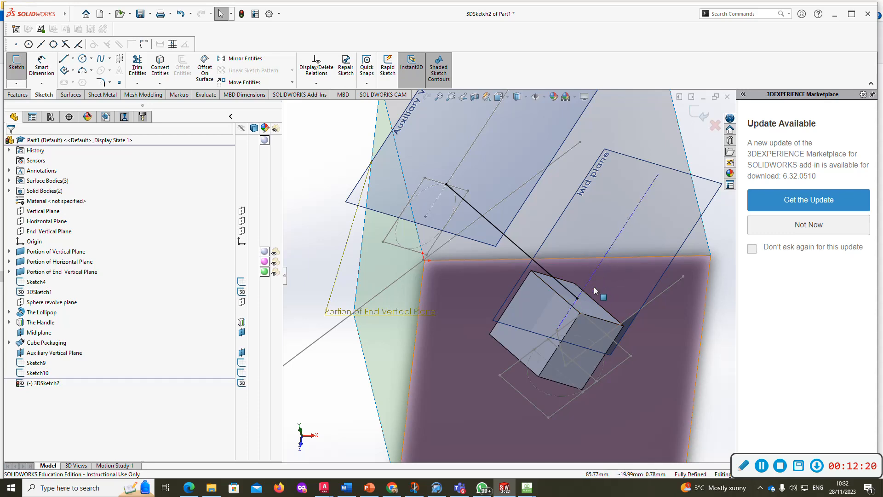
middle_drag(600, 335, 499, 404)
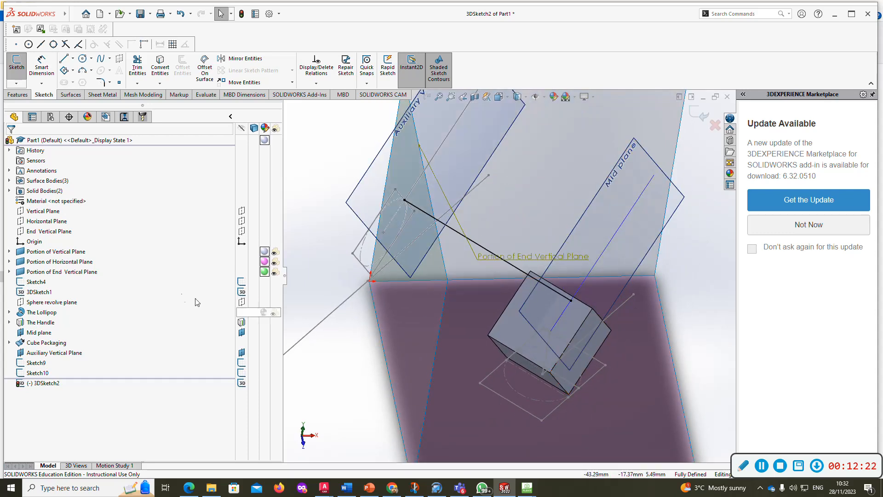
click(16, 83)
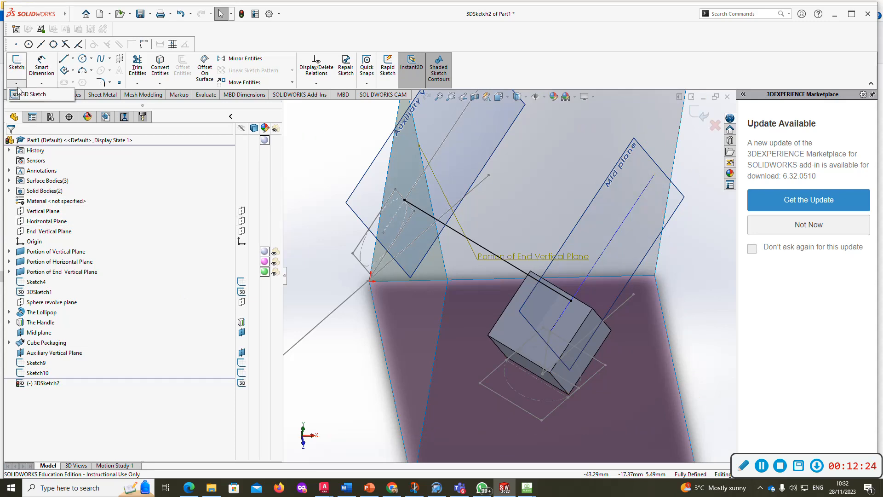
click(16, 94)
- Reorder the plan sketch below the new 3D sketch in the feature history
click(46, 221)
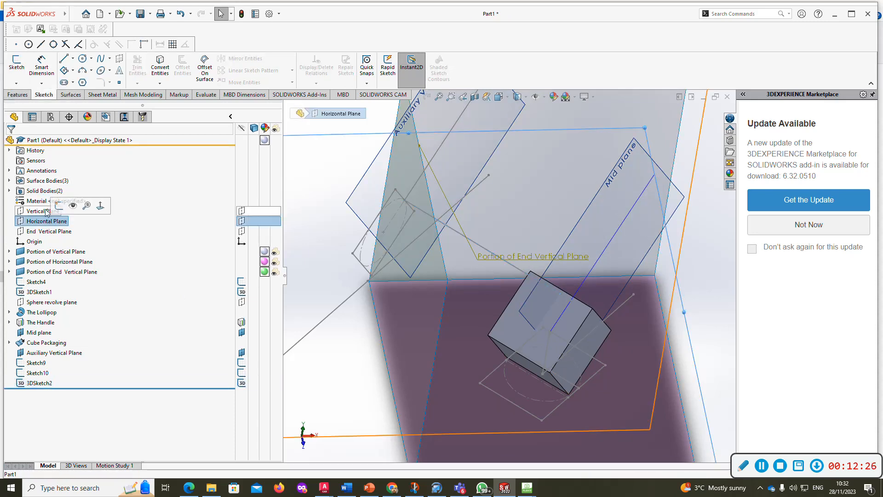
key(ctrl+8)
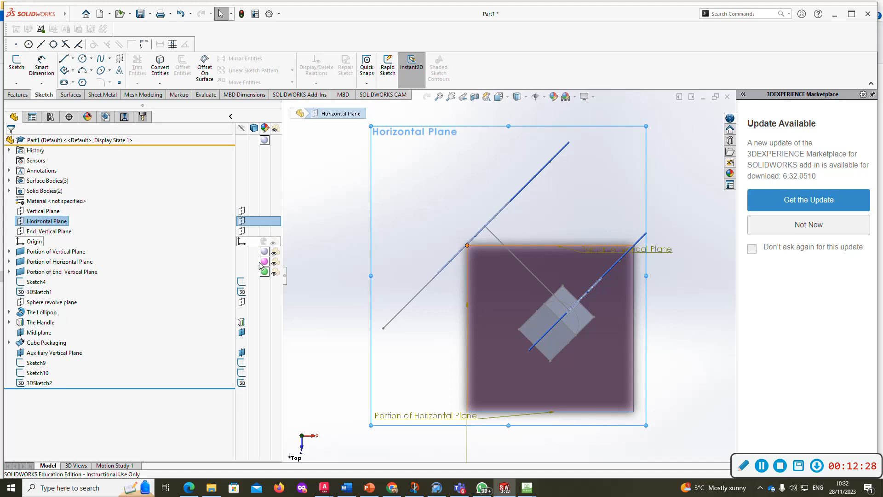
scroll(436, 368, down, 2)
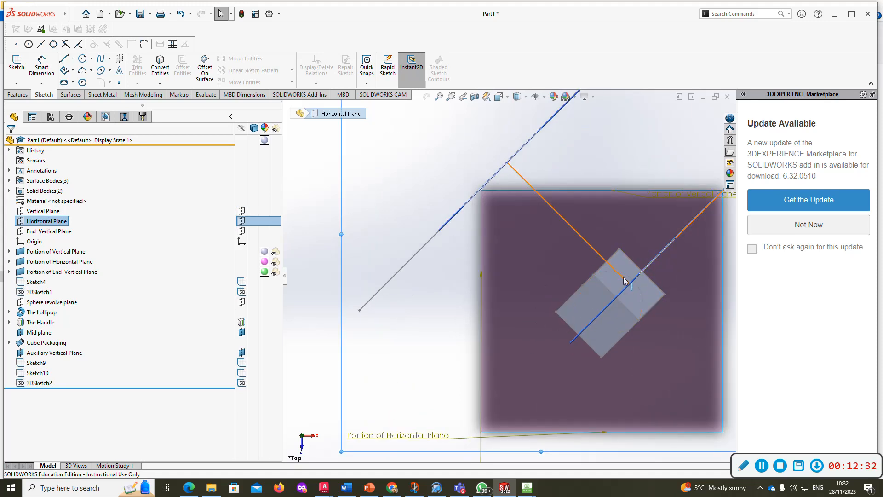
drag(41, 372, 60, 388)
- Edit the plan sketch and draw a line about 64 mm long over the handle's visible part, starting at the 3D line's end
right_click(42, 383)
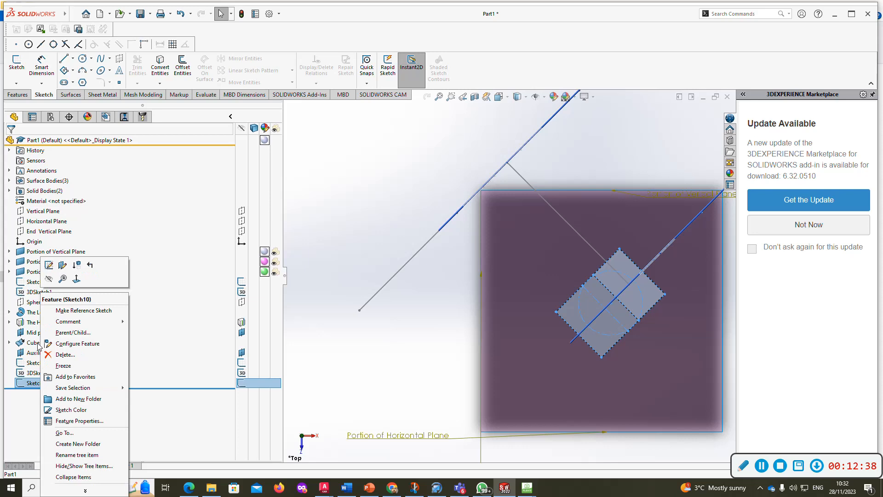
click(48, 265)
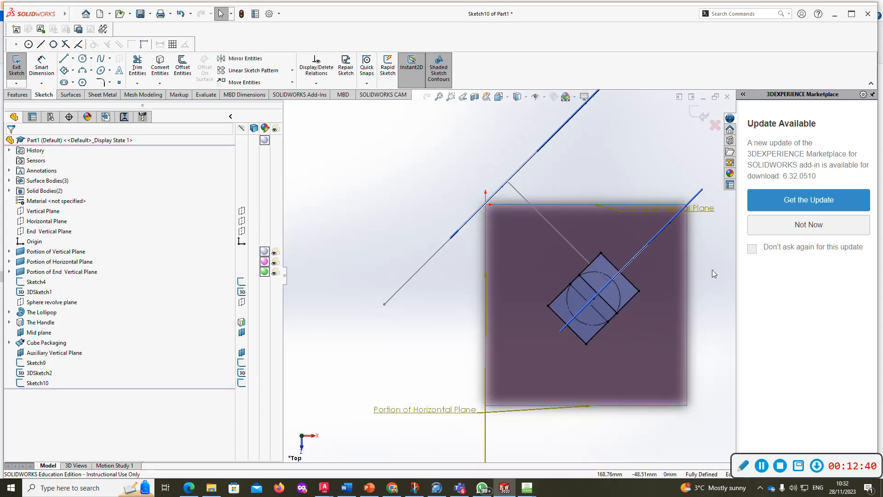
key(l)
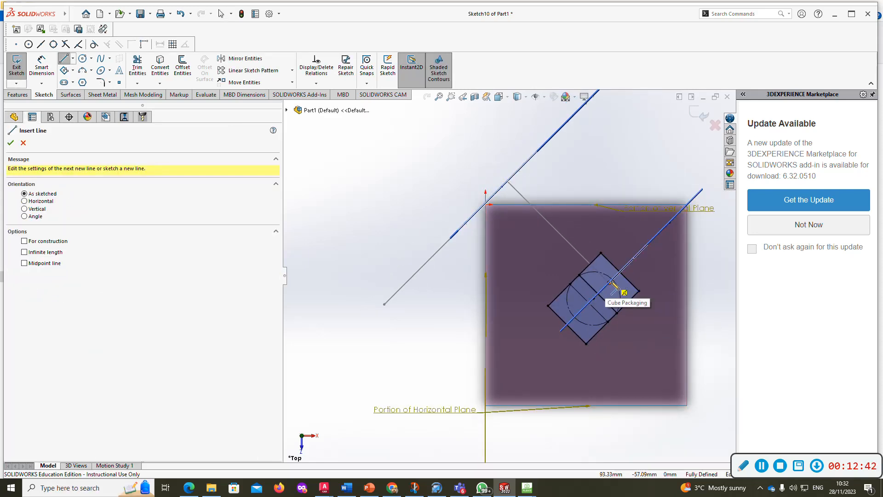
click(612, 284)
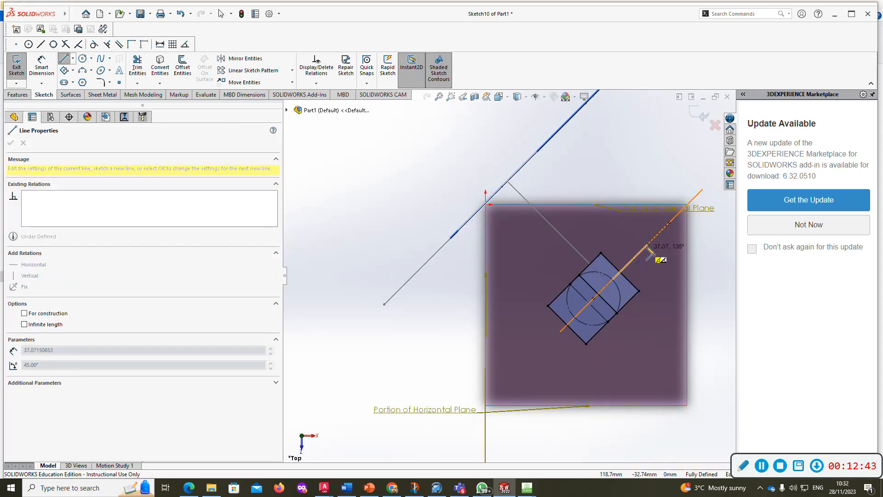
click(670, 223)
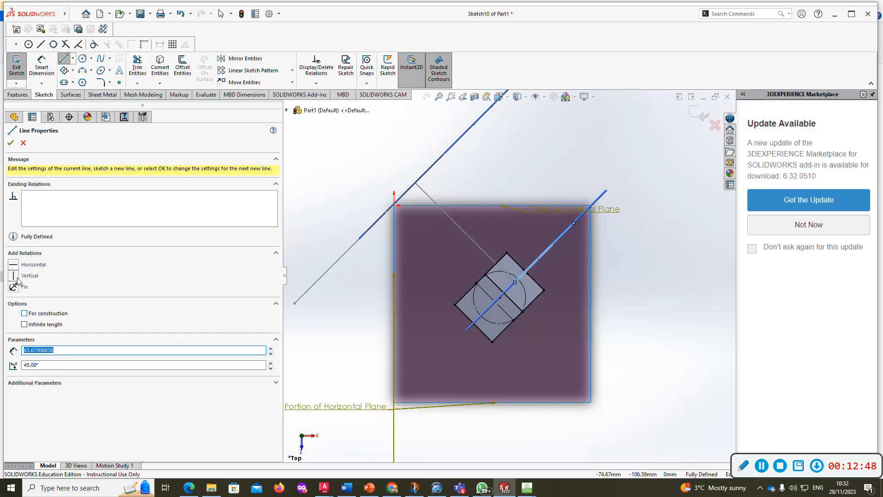
click(11, 143)
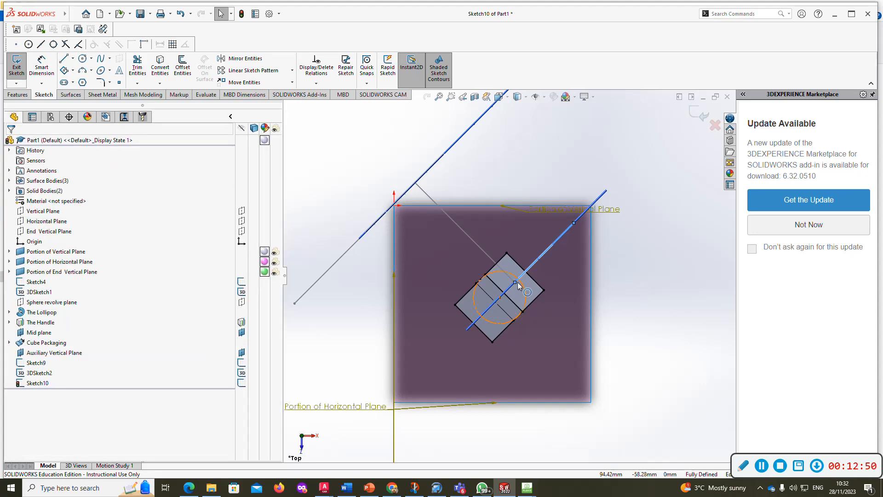
- Draw a construction line along the handle's hidden part, from the visible line's inner end towards the sphere's centre
click(161, 240)
scroll(485, 266, down, 3)
click(547, 301)
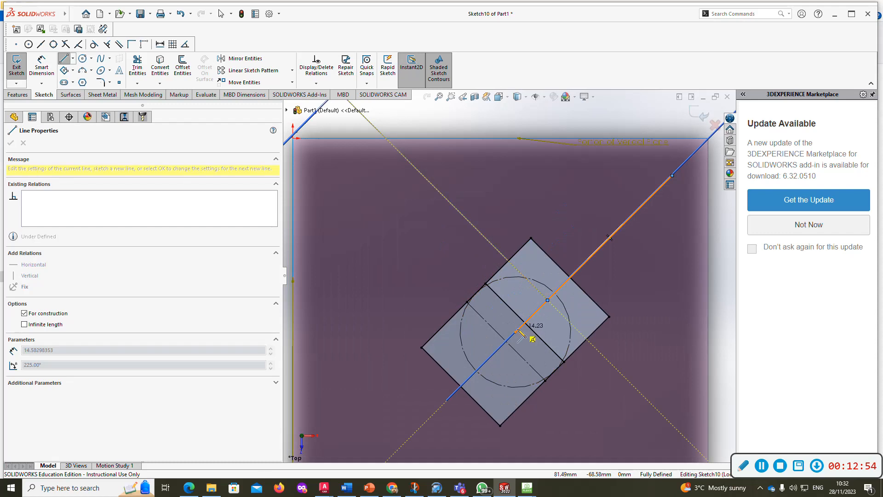
key(Escape)
- Inspect the plan sketch beneath the cube packaging and check the handle line's properties
middle_drag(522, 332, 534, 221)
scroll(710, 341, up, 3)
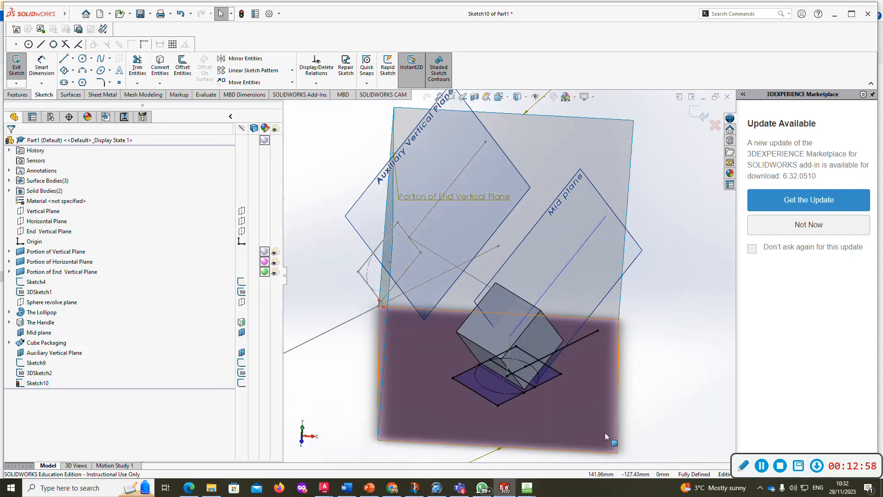
scroll(607, 429, down, 3)
click(428, 263)
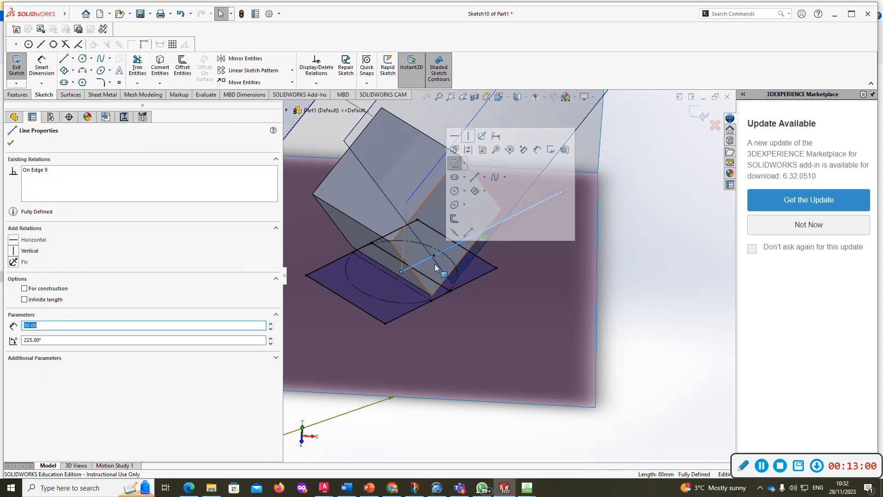
click(604, 245)
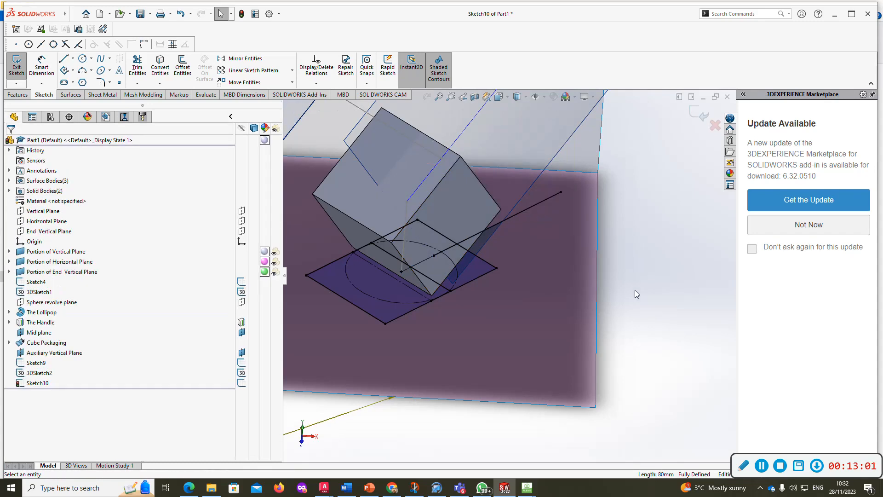
scroll(454, 288, up, 2)
middle_drag(454, 289, 446, 262)
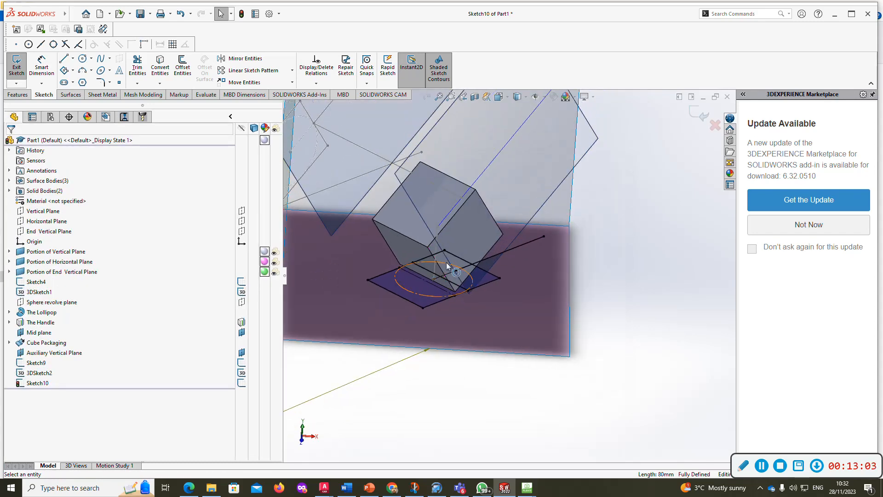
- Rename the plan sketch as Plan view and the auxiliary view sketch as Auxiliary Elevation
click(42, 384)
click(41, 383)
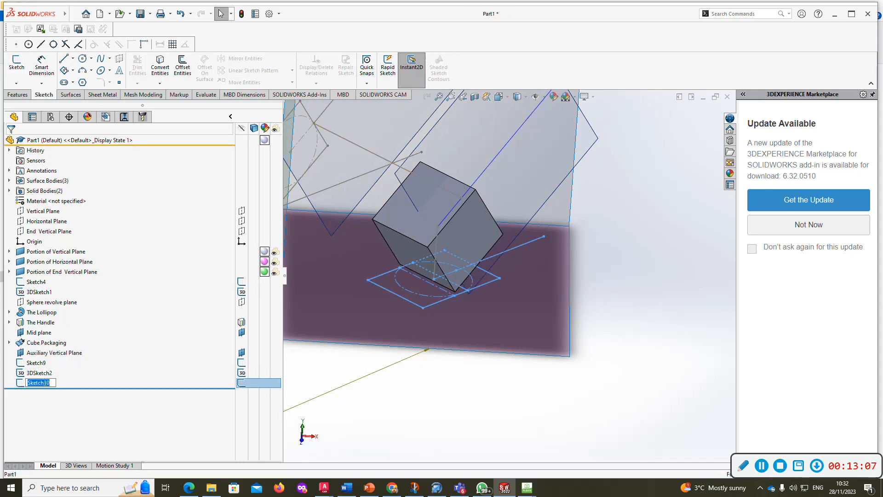
text(Plan view)
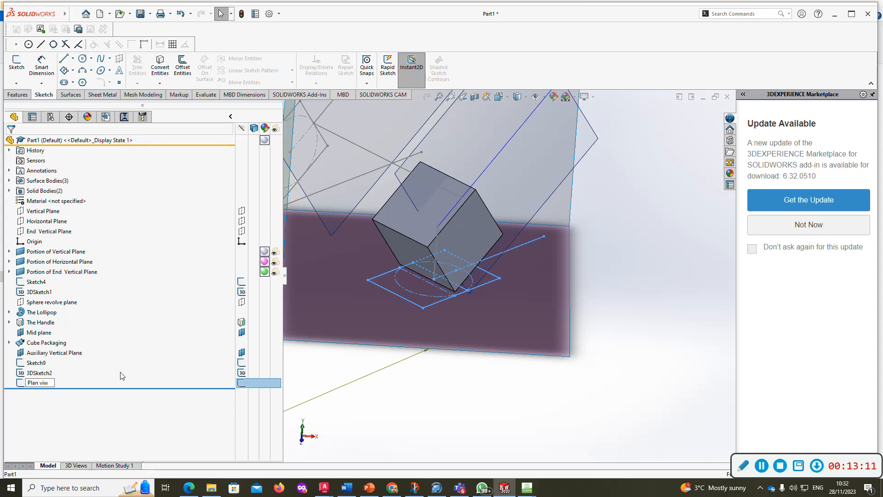
click(36, 363)
click(44, 363)
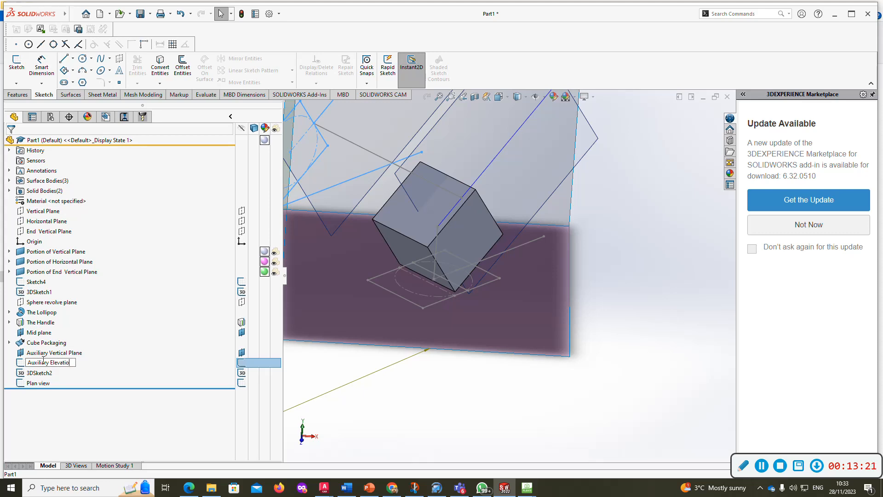
click(69, 417)
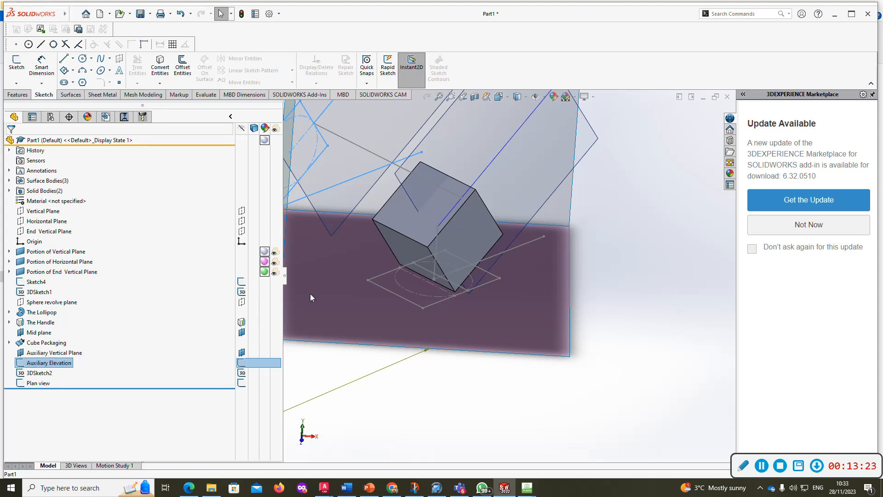
- View the model normal to the Portion of Vertical Plane and set the display style to hidden lines visible
scroll(435, 234, up, 3)
click(539, 127)
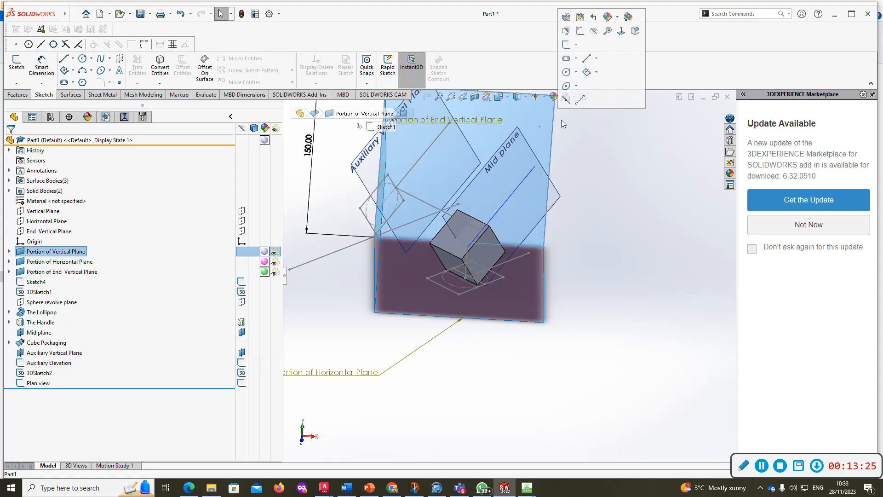
key(ctrl+8)
scroll(640, 264, down, 3)
click(643, 193)
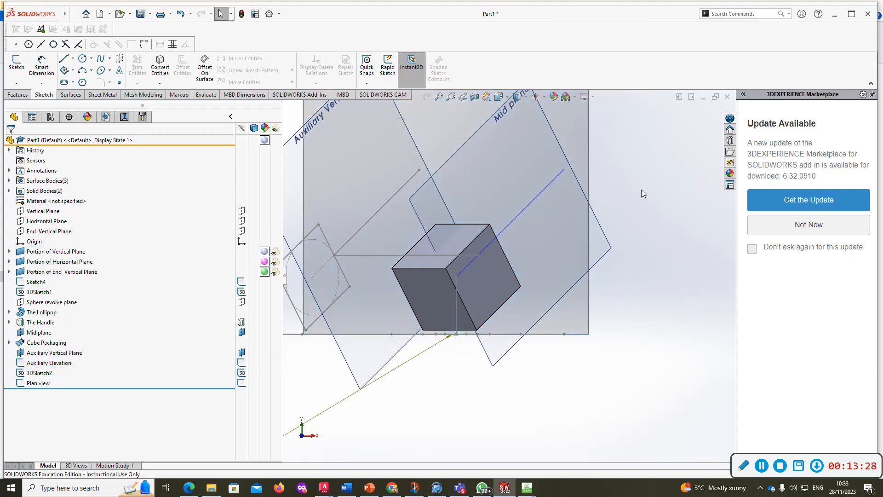
click(517, 97)
click(519, 147)
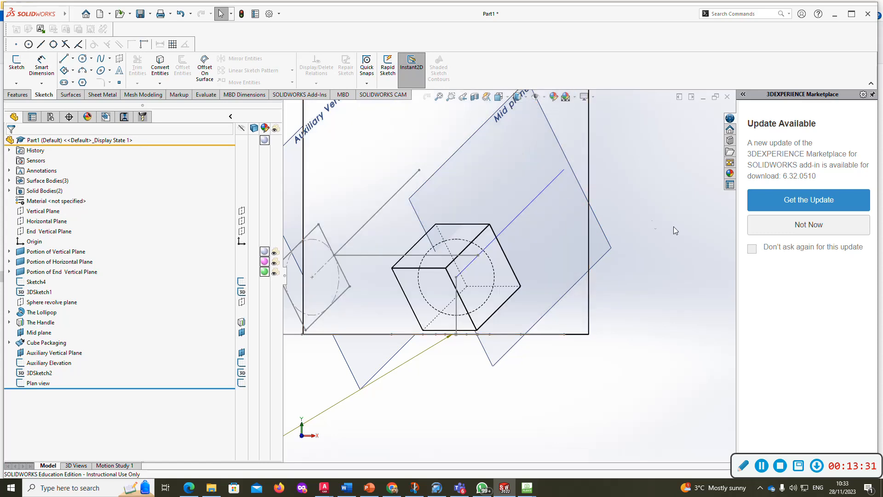
- Hide the Mid plane and the Auxiliary Vertical Plane
middle_drag(644, 241, 572, 236)
right_click(586, 237)
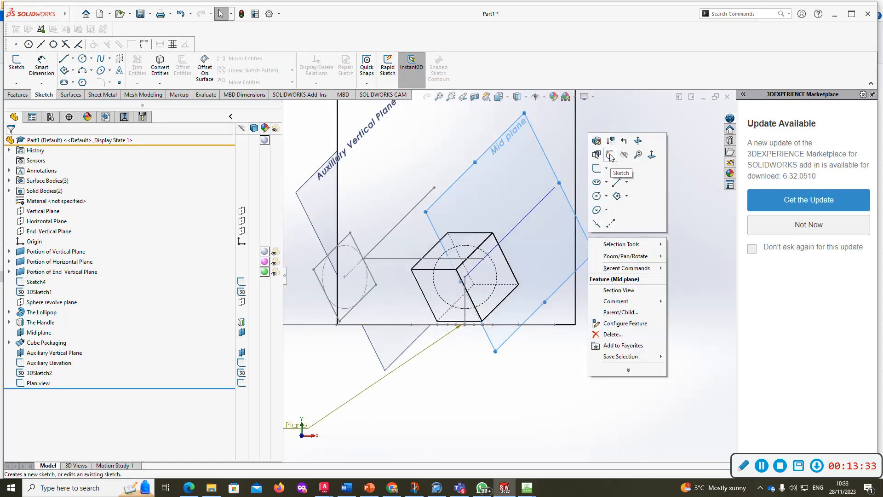
click(623, 155)
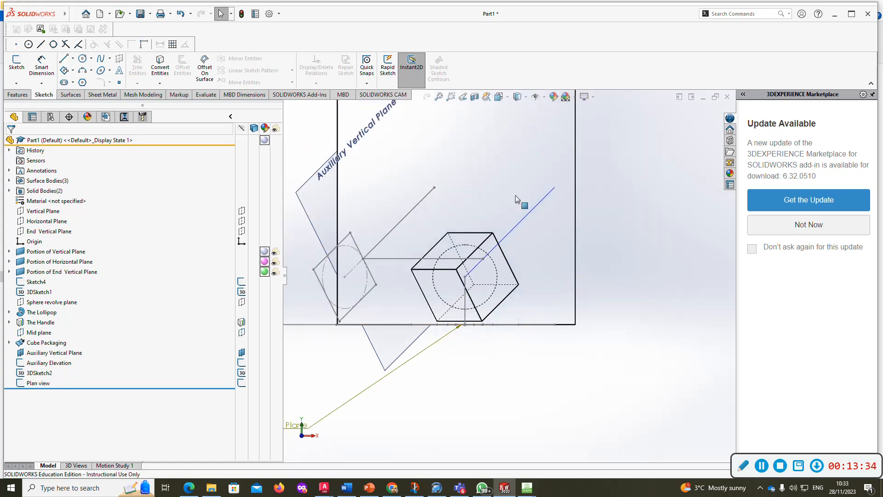
right_click(320, 179)
click(358, 92)
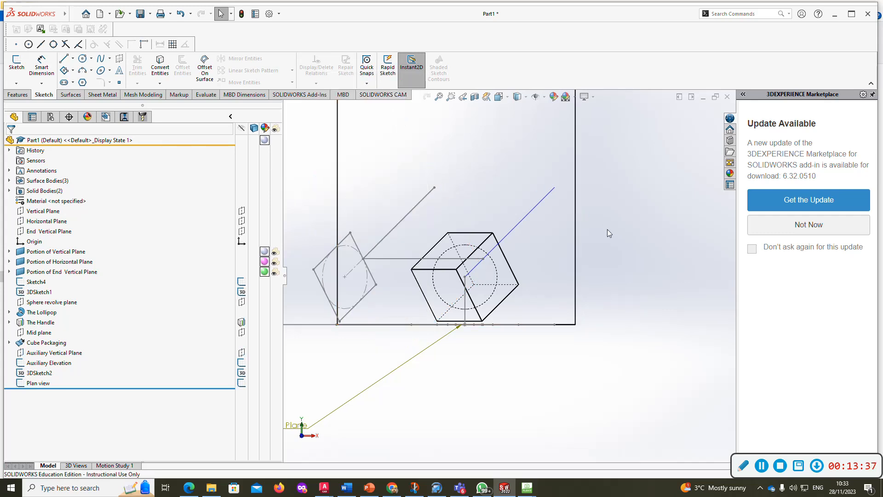
- Hide the 3D sketches holding the horizontal projection line and the vertical line beneath the sphere's centre, 3DSketch2 and 3DSketch1
right_click(393, 258)
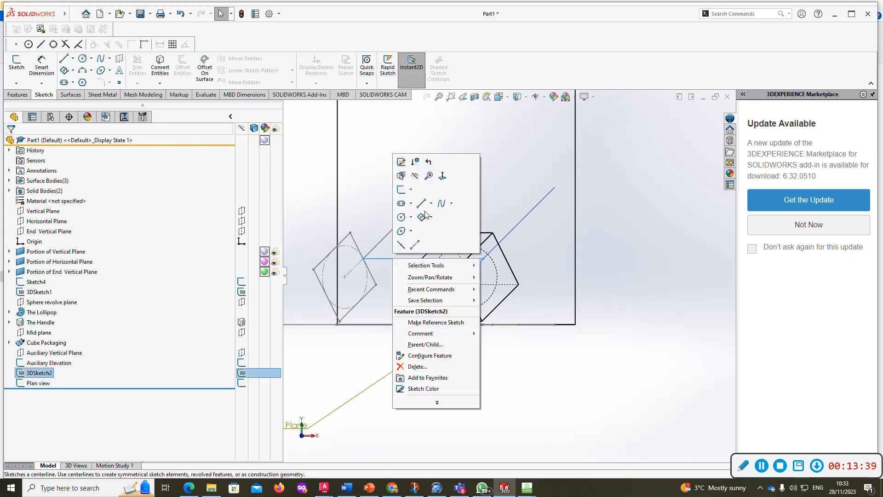
click(415, 175)
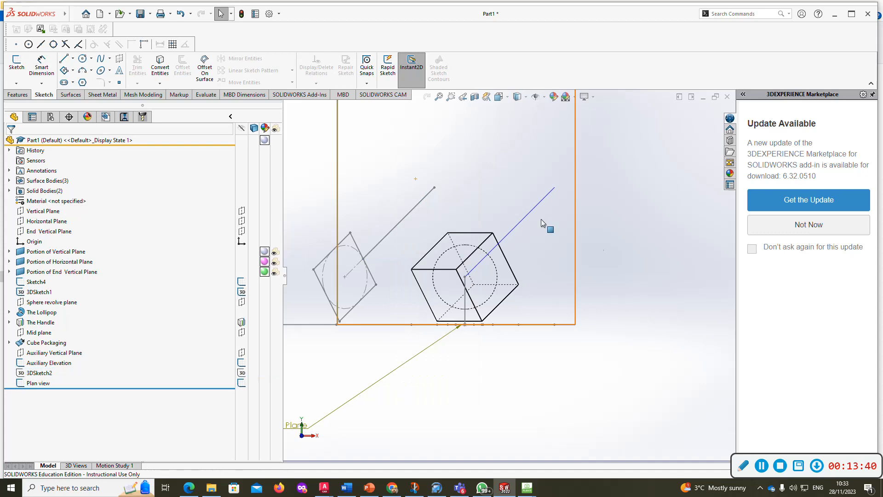
right_click(467, 310)
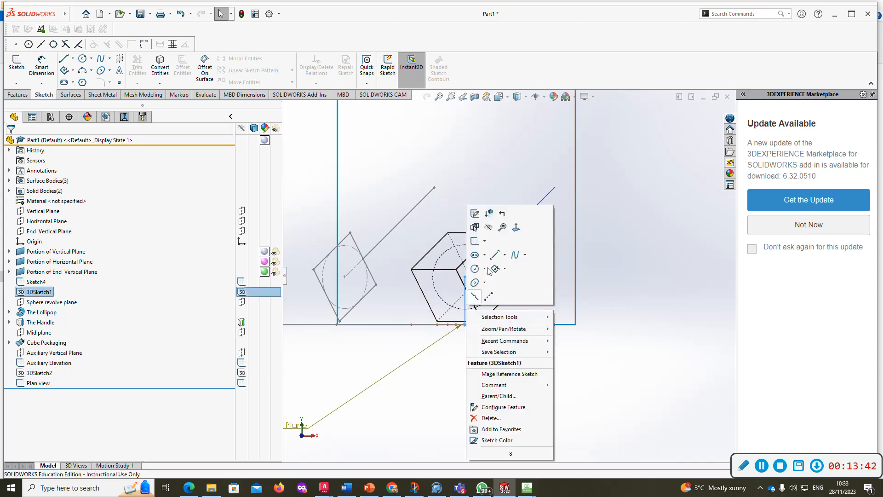
click(503, 227)
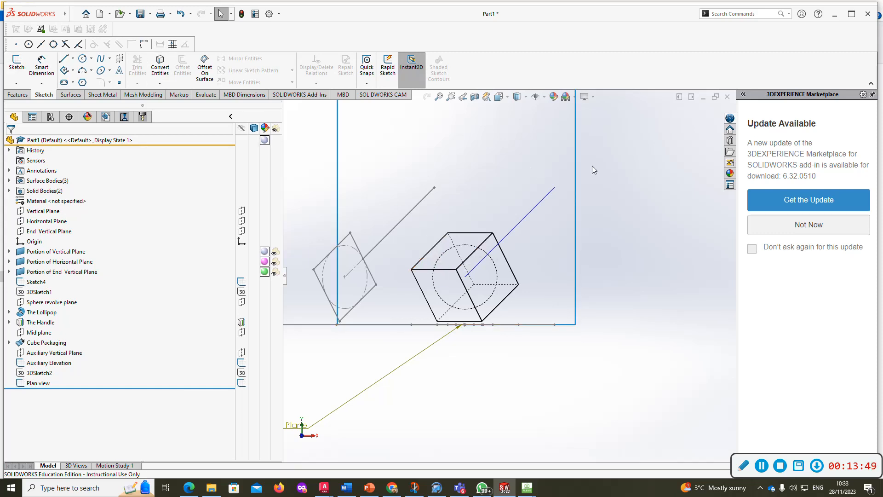
- Start a sketch on the Vertical Plane and convert the cube packaging's nine visible edges into sketch lines
click(42, 210)
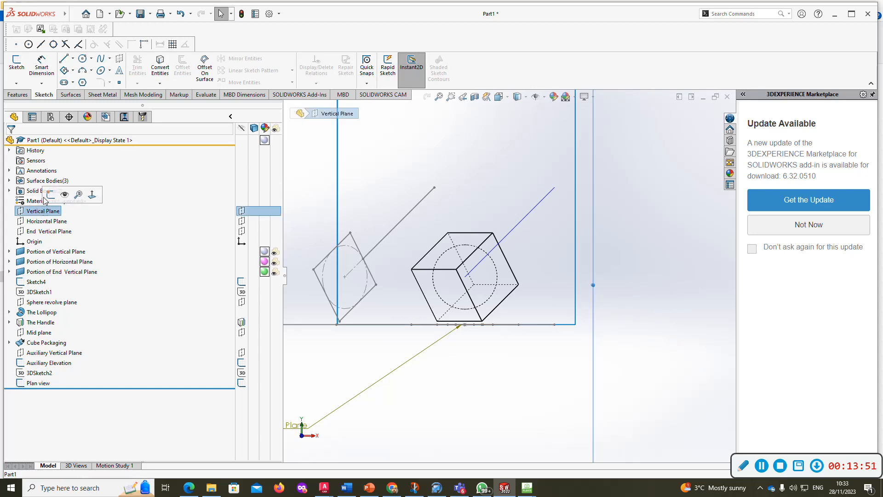
click(17, 62)
click(160, 66)
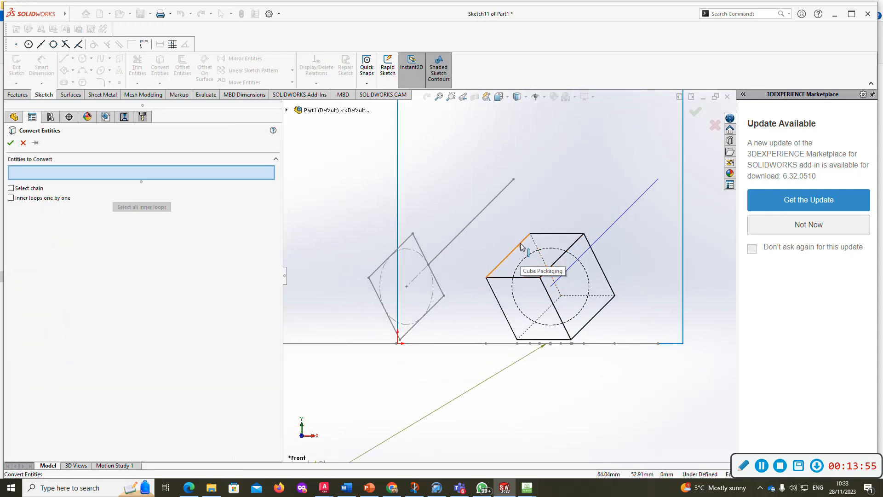
click(521, 244)
click(551, 234)
click(576, 246)
click(588, 242)
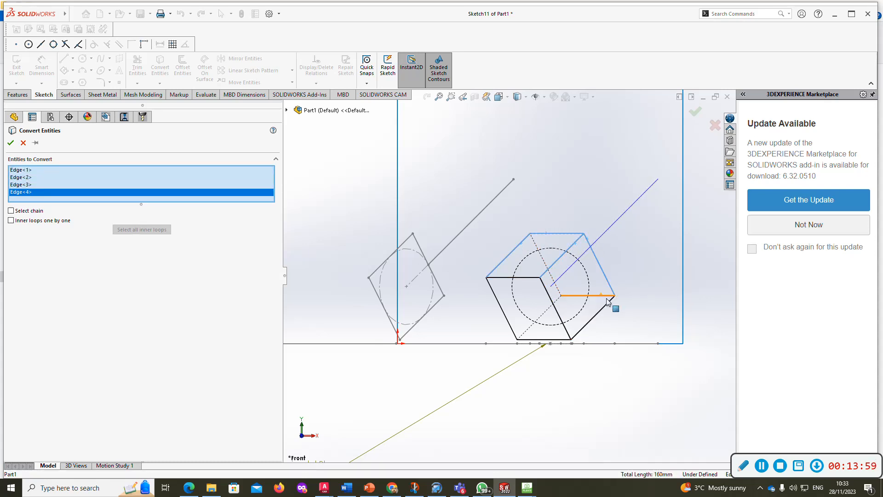
click(580, 328)
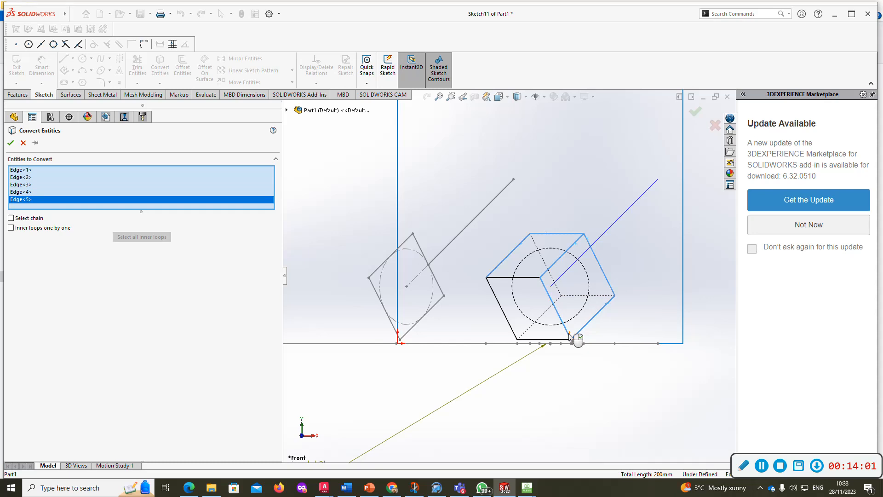
click(569, 336)
click(546, 340)
click(506, 324)
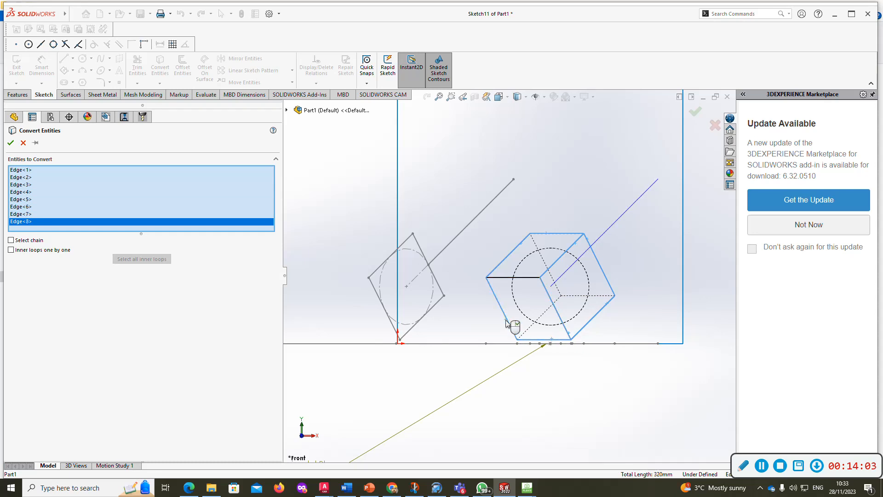
click(504, 279)
key(Return)
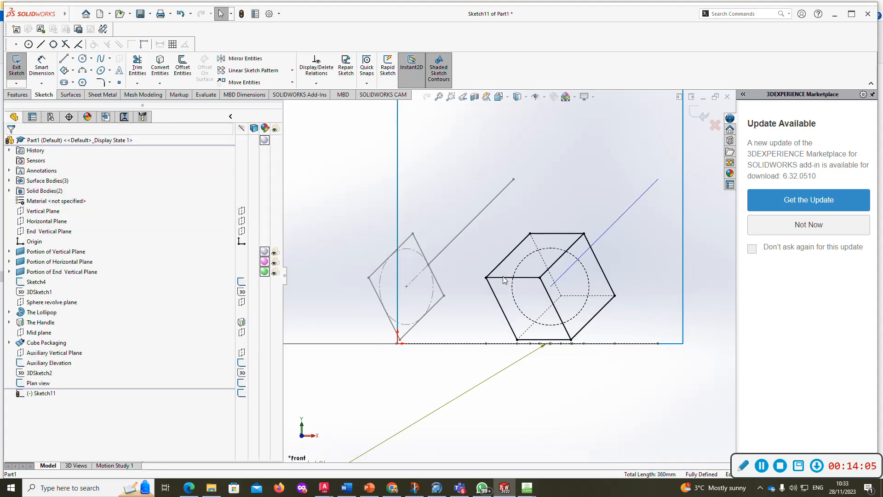
- Draw construction lines over the cube's three hidden edges, meeting at its hidden rear corner
click(73, 59)
click(83, 76)
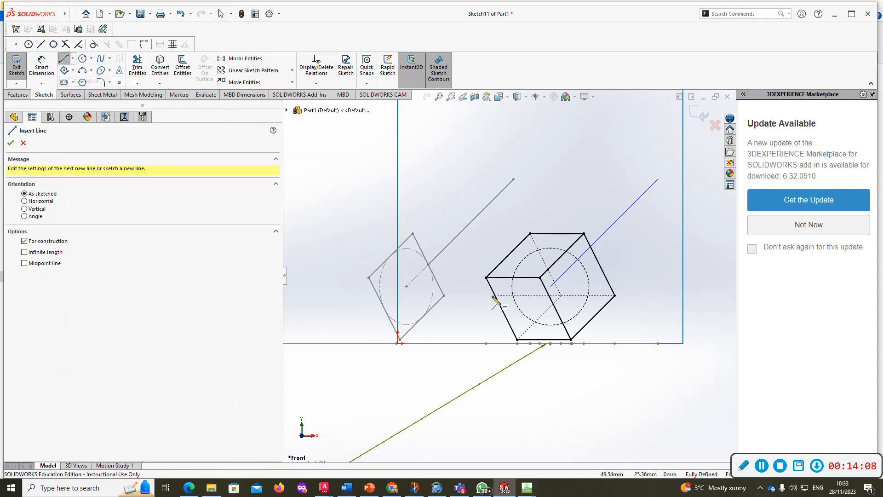
click(518, 340)
click(560, 296)
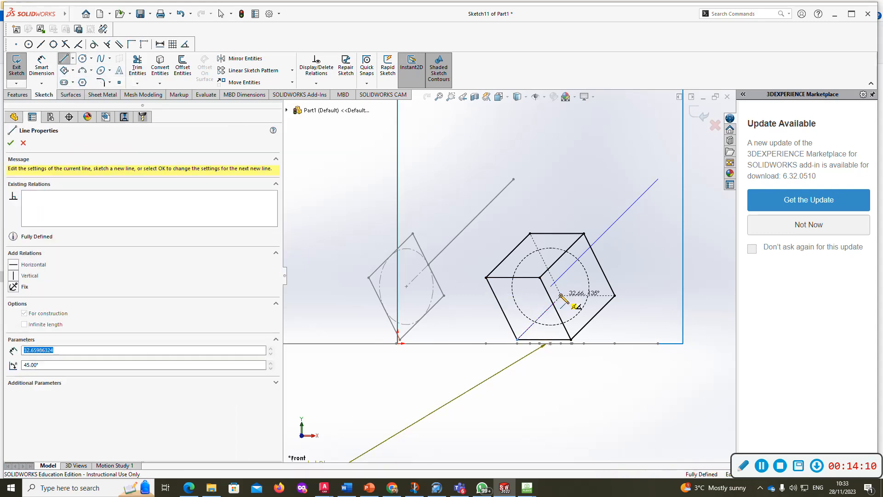
double_click(615, 295)
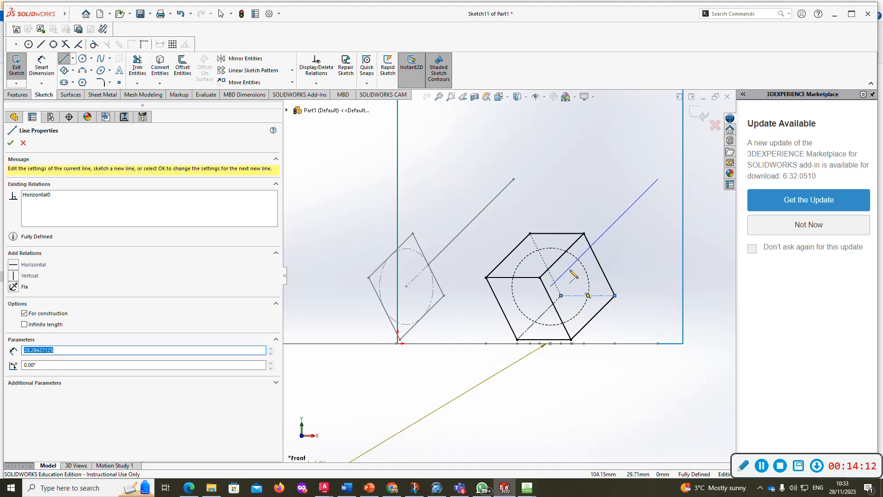
click(530, 233)
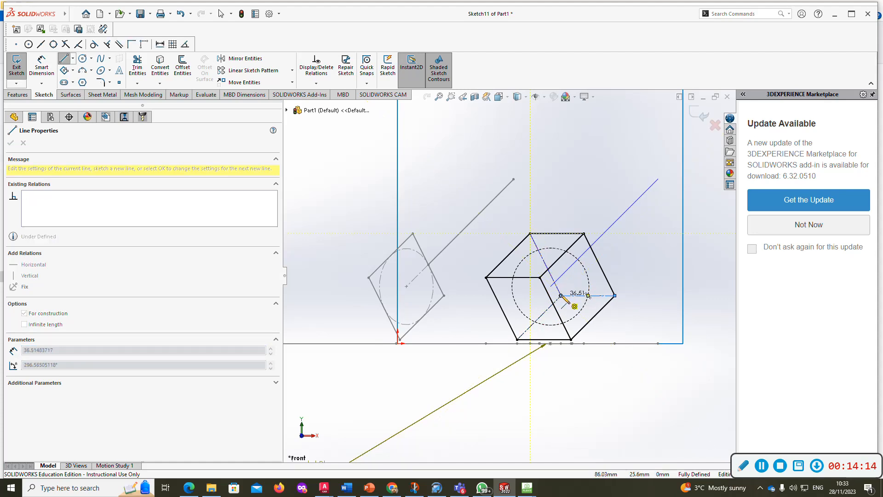
double_click(561, 297)
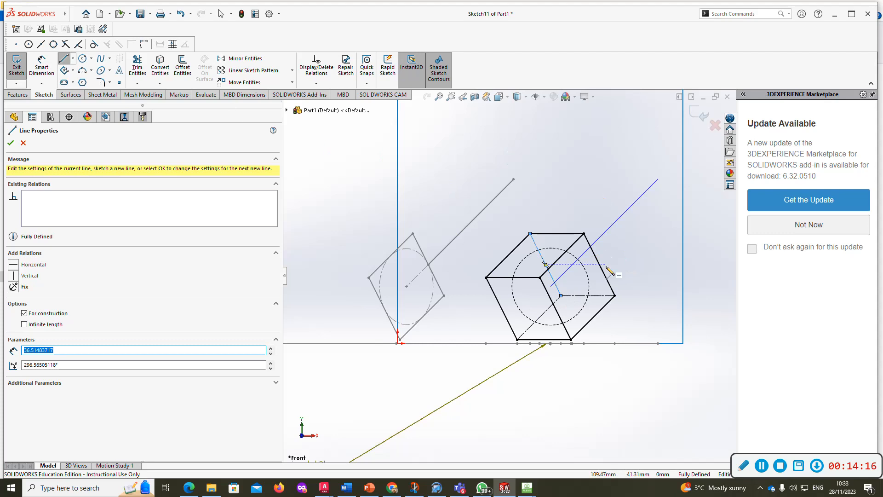
- Draw the handle as a construction line from the sphere's centre to the cube's edge, about 30 mm, continued by a solid line about 50 mm long
click(552, 287)
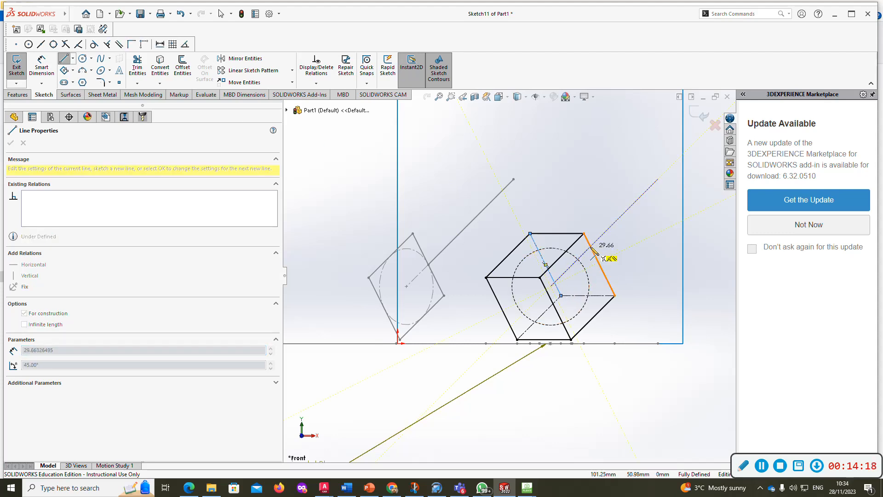
double_click(591, 247)
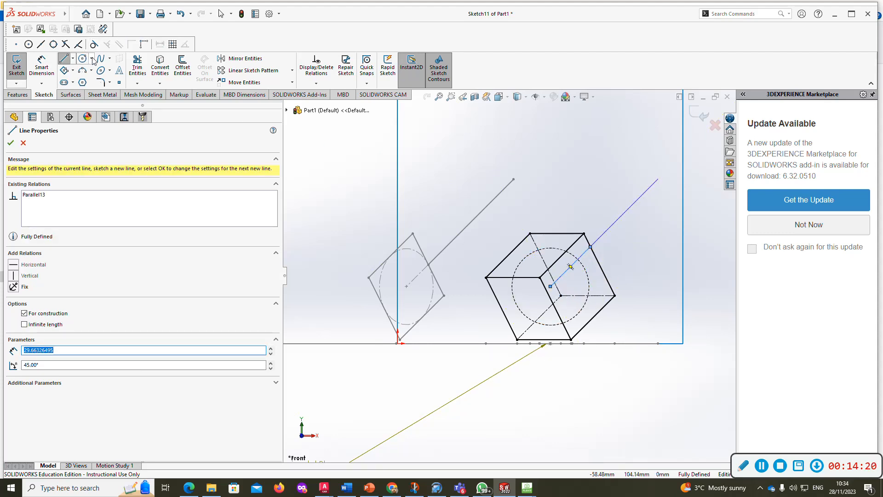
click(65, 61)
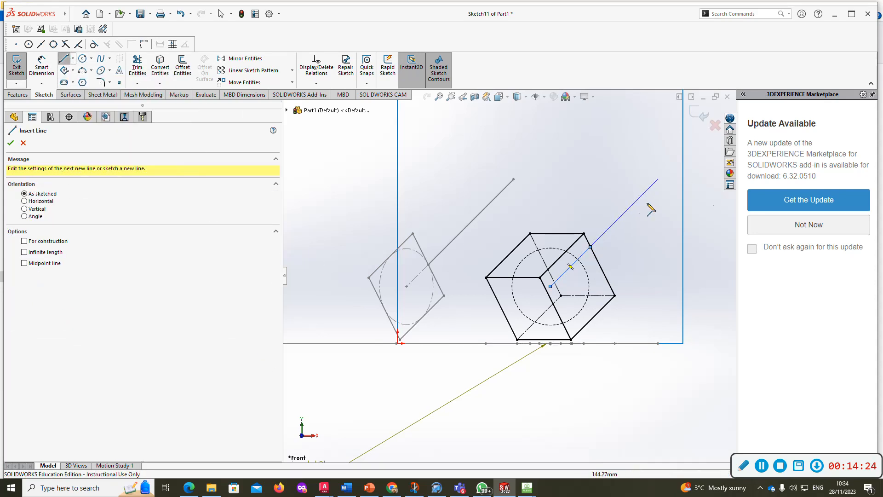
click(592, 248)
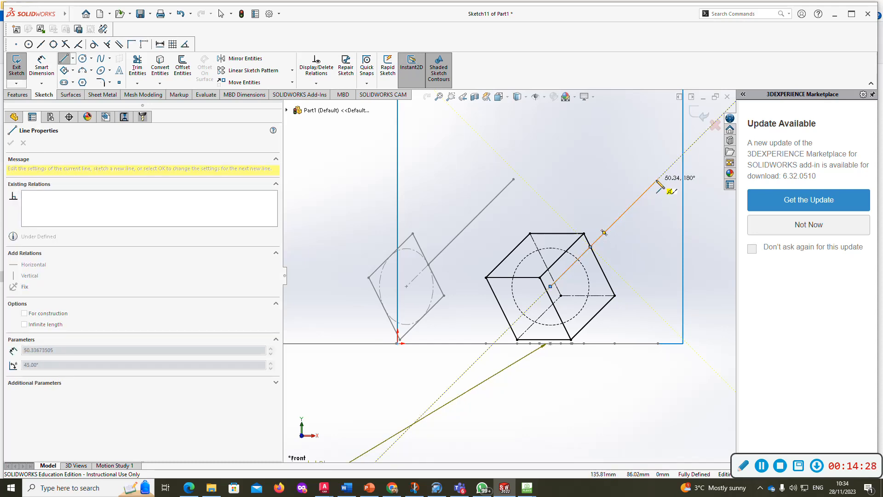
double_click(658, 180)
click(67, 58)
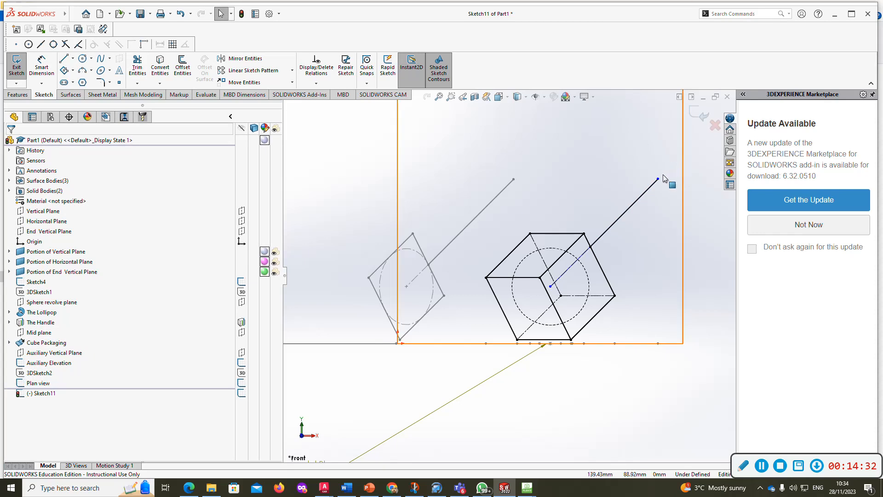
- Pull the solid handle line's outer end back along the handle and show Sketch6 of The Handle
drag(657, 179, 646, 192)
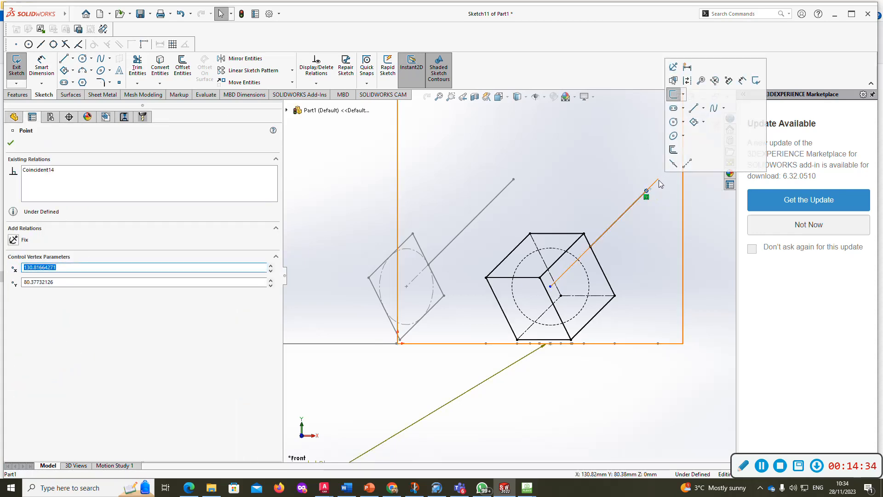
click(659, 180)
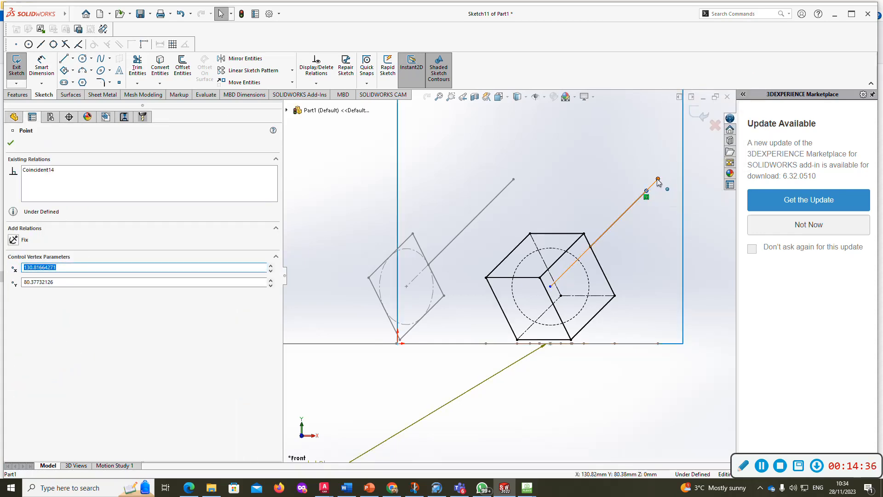
click(702, 236)
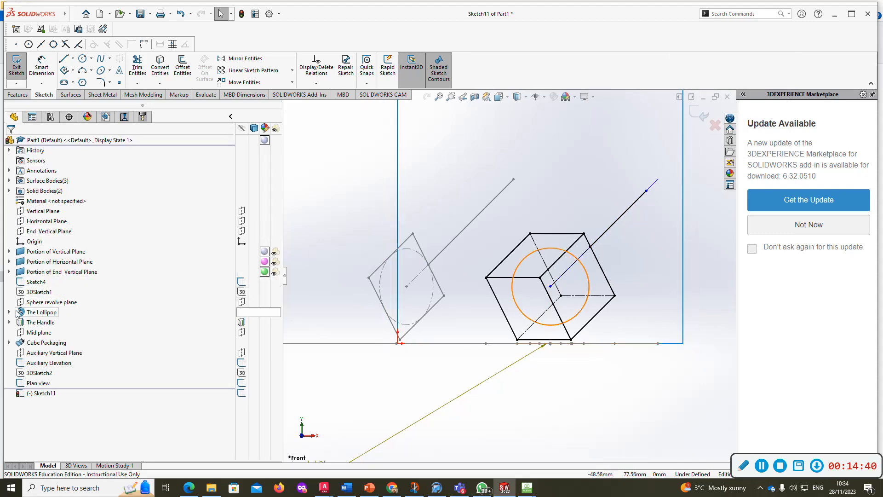
click(9, 322)
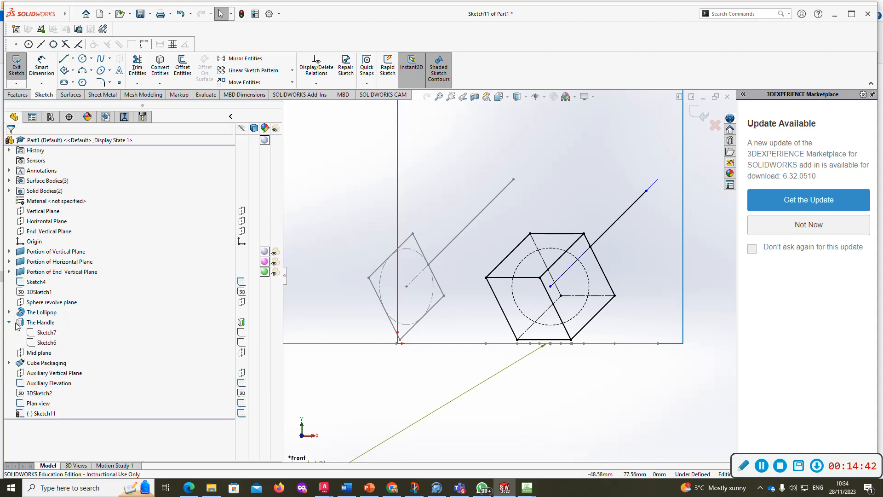
right_click(48, 342)
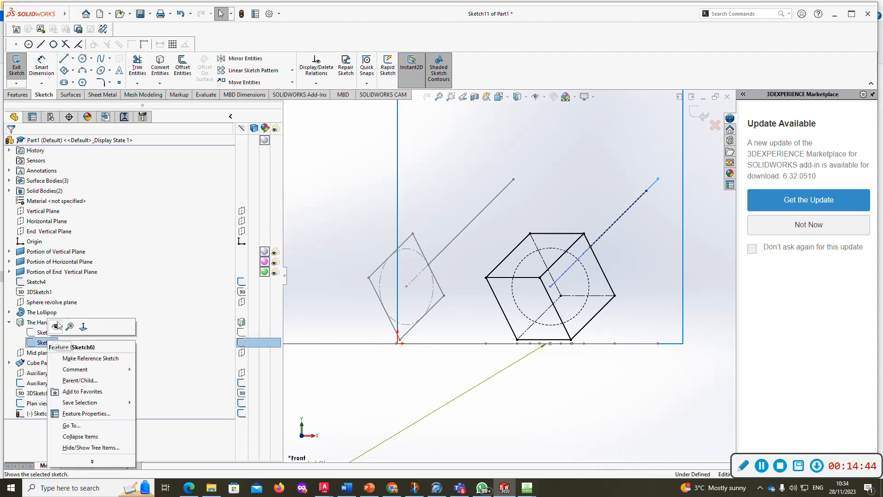
click(57, 326)
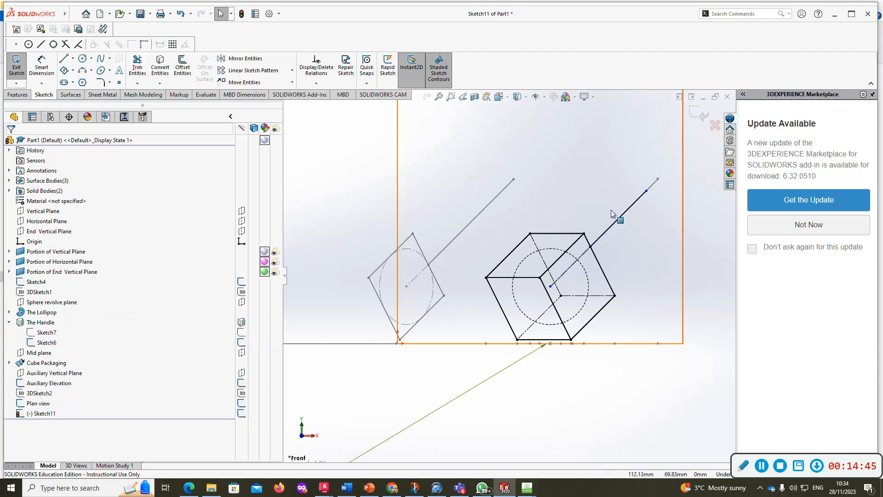
- Make the solid handle line's outer end coincident with the endpoint of Sketch6, and hide Sketch6
click(647, 191)
ctrl+click(658, 179)
key(s)
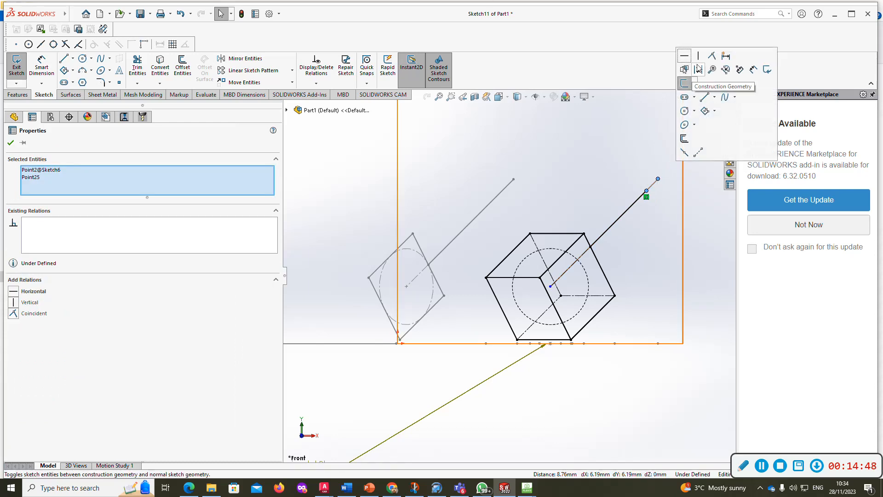
click(711, 56)
click(711, 244)
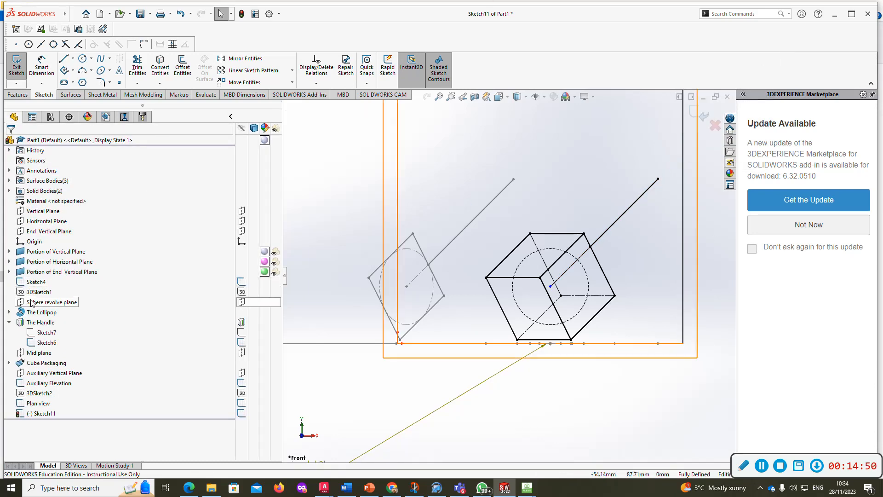
right_click(43, 340)
click(57, 327)
click(642, 385)
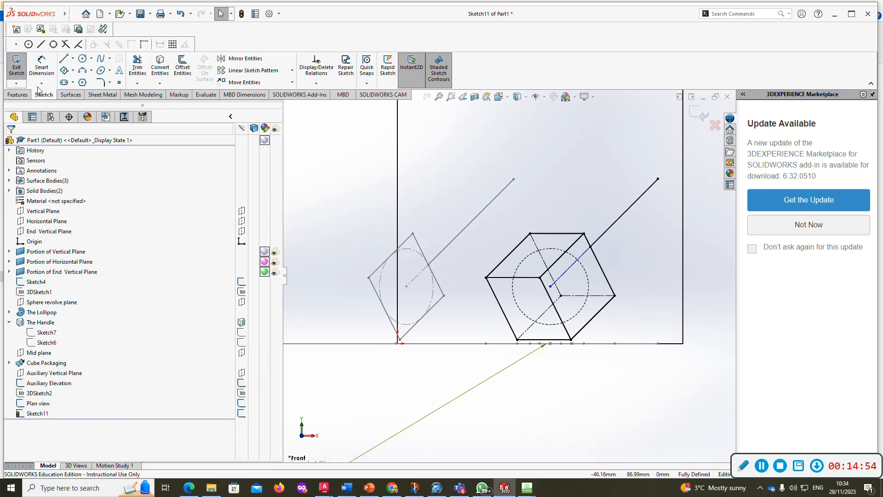
- Draw a circle of radius 20 mm around the sphere's centre, matching the hidden outline of the sphere
click(82, 59)
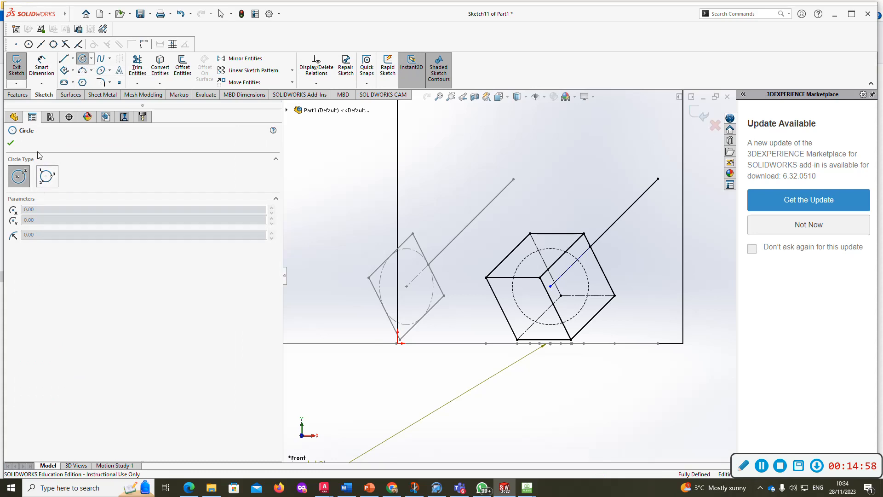
click(550, 286)
click(590, 275)
key(Escape)
click(584, 269)
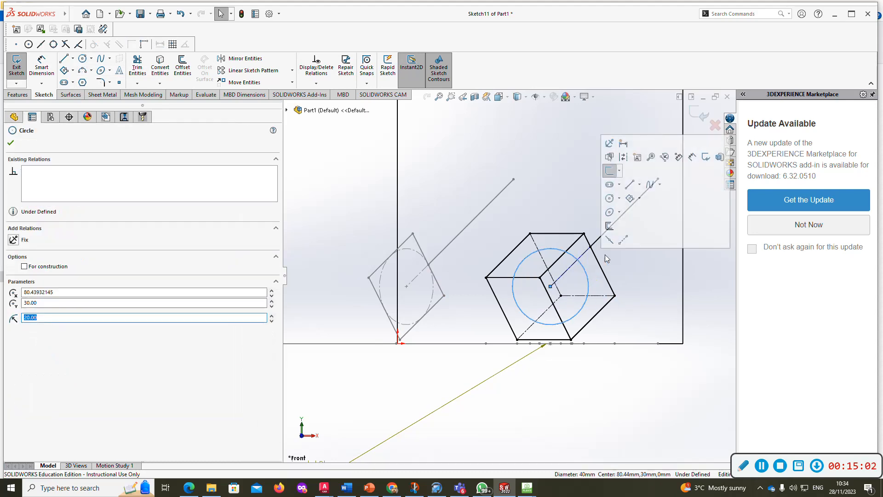
click(658, 263)
- Convert the circle around the sphere to construction geometry and dimension its diameter as 40 mm
middle_drag(689, 343, 597, 260)
scroll(597, 254, down, 3)
click(597, 256)
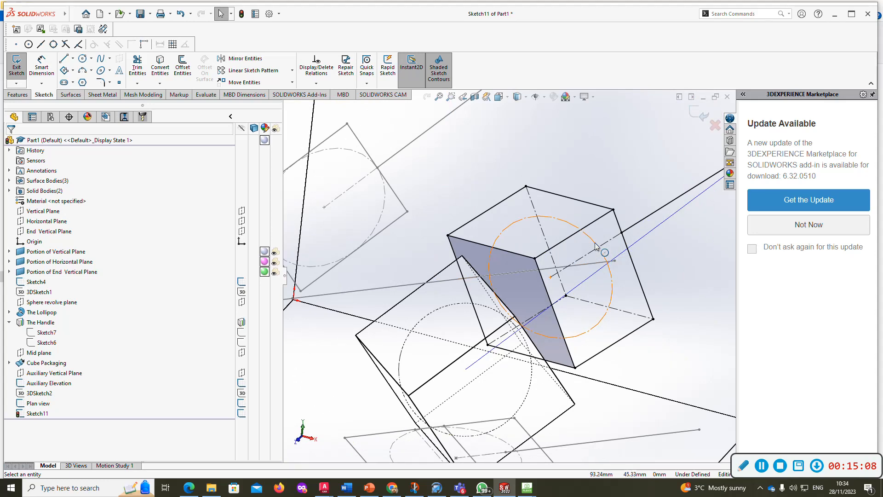
click(30, 64)
click(552, 217)
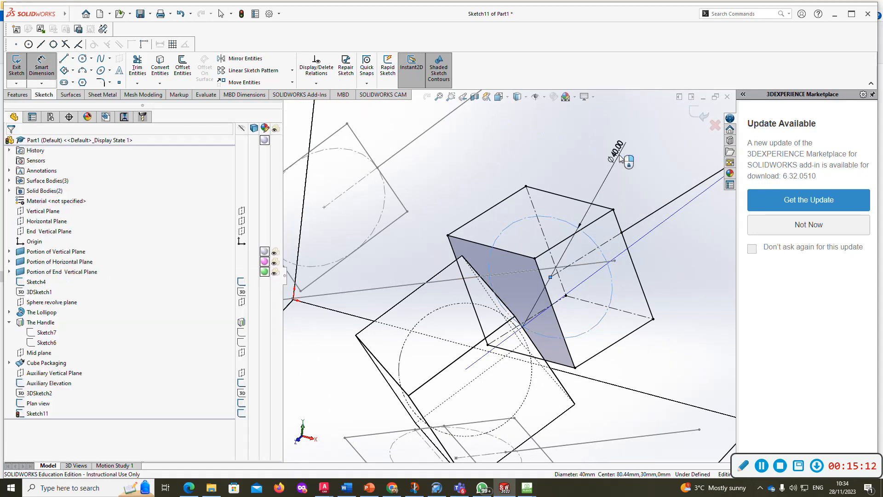
click(616, 149)
click(581, 143)
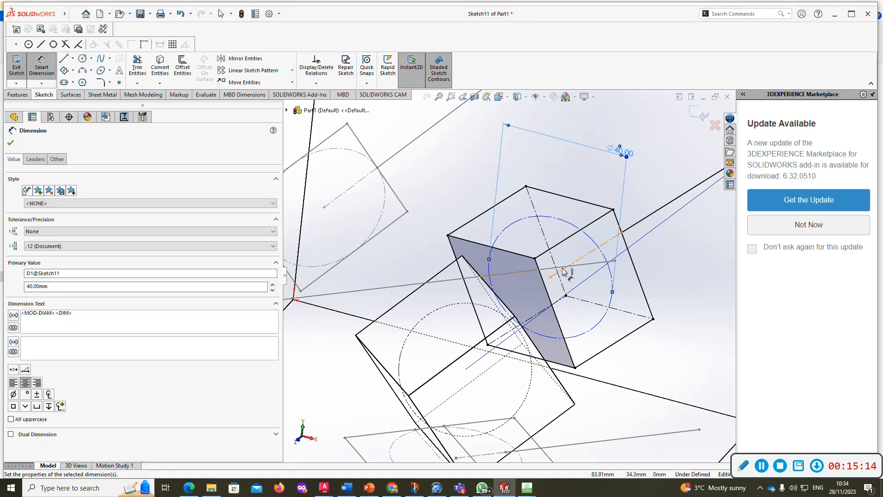
key(Escape)
mouse_move(552, 277)
mouse_down()
mouse_move(580, 255)
mouse_move(557, 275)
mouse_up()
middle_drag(630, 289, 630, 272)
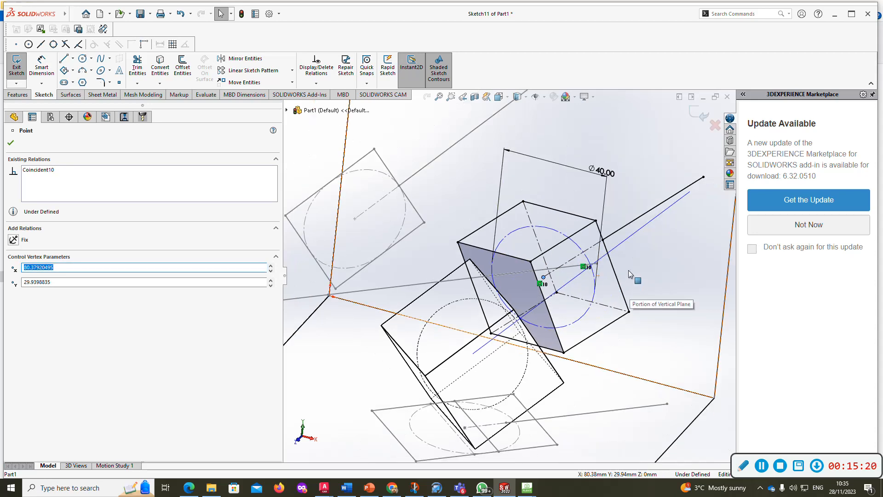
key(s)
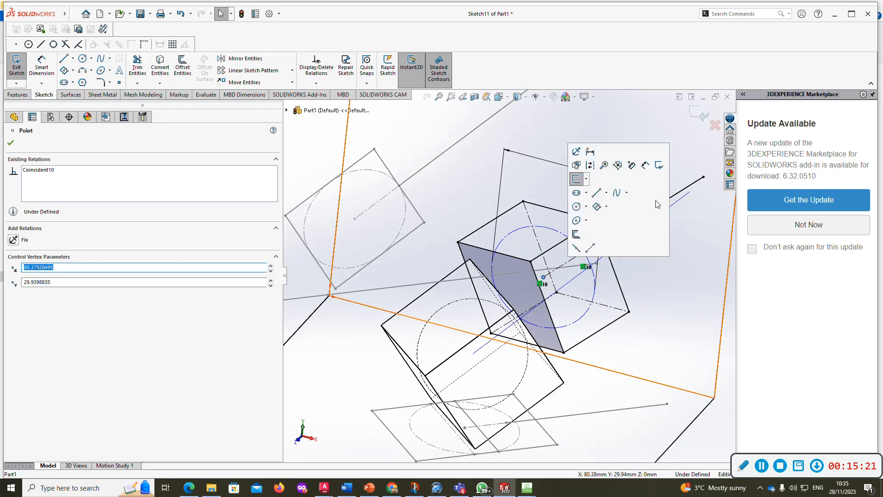
click(723, 399)
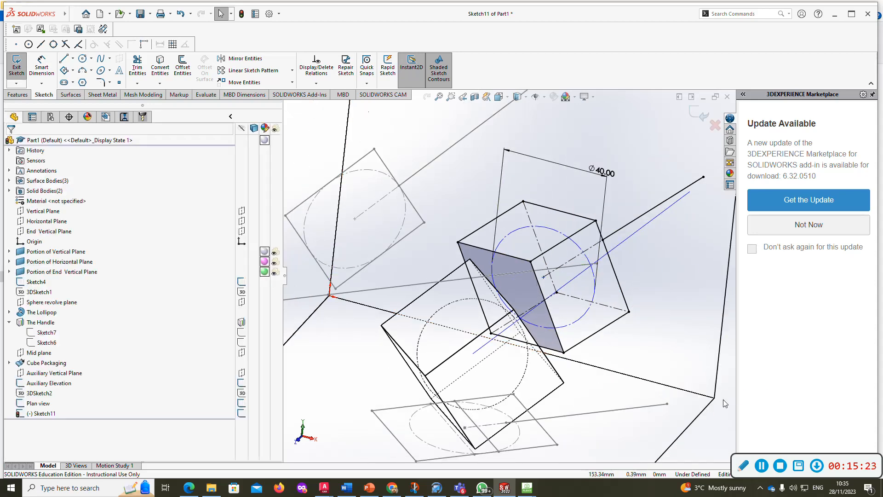
- Make the 40 mm construction circle concentric with the sphere's silhouette, viewed normal to the Vertical Plane, and finish the front elevation sketch
click(43, 211)
click(97, 205)
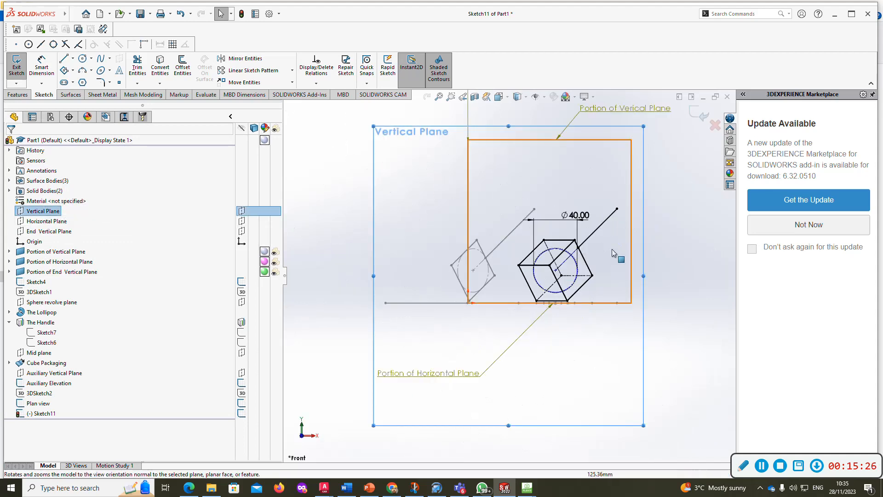
scroll(560, 262, down, 5)
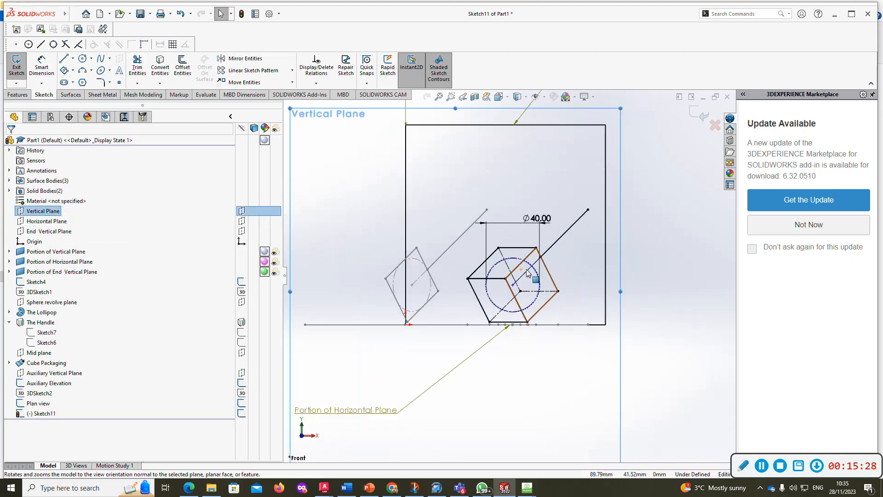
drag(486, 309, 509, 286)
click(466, 233)
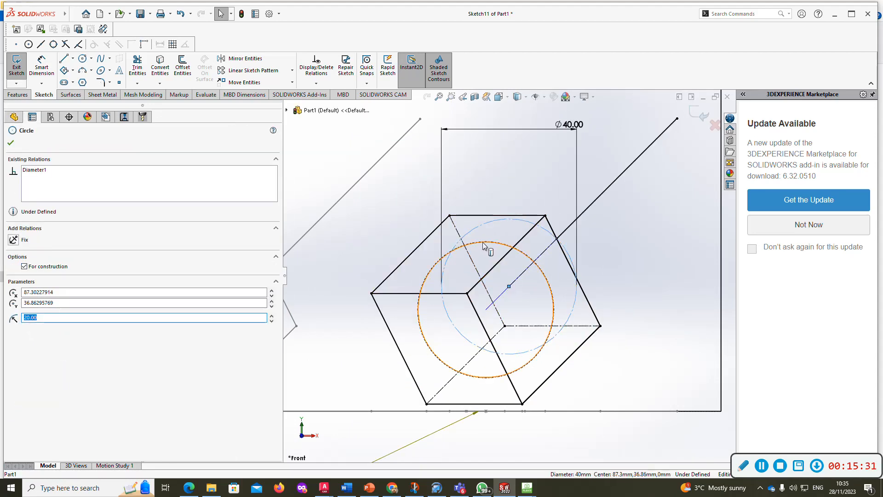
ctrl+click(483, 242)
click(537, 118)
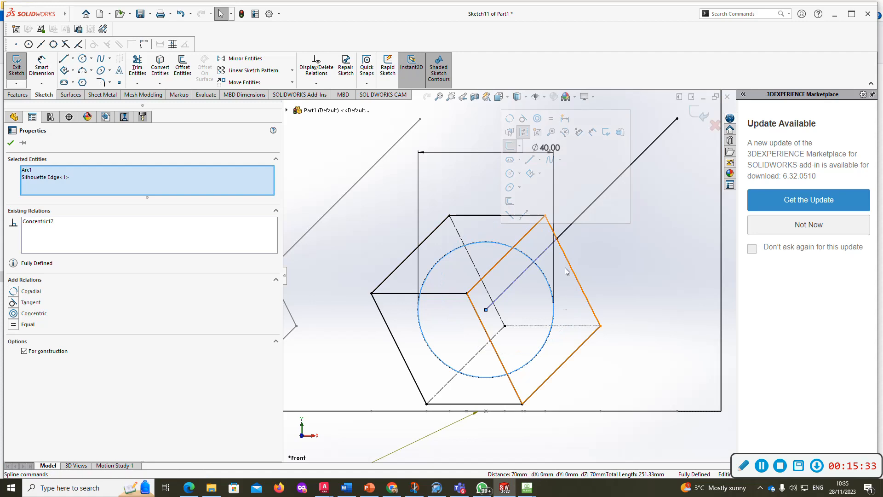
click(649, 399)
scroll(510, 328, up, 4)
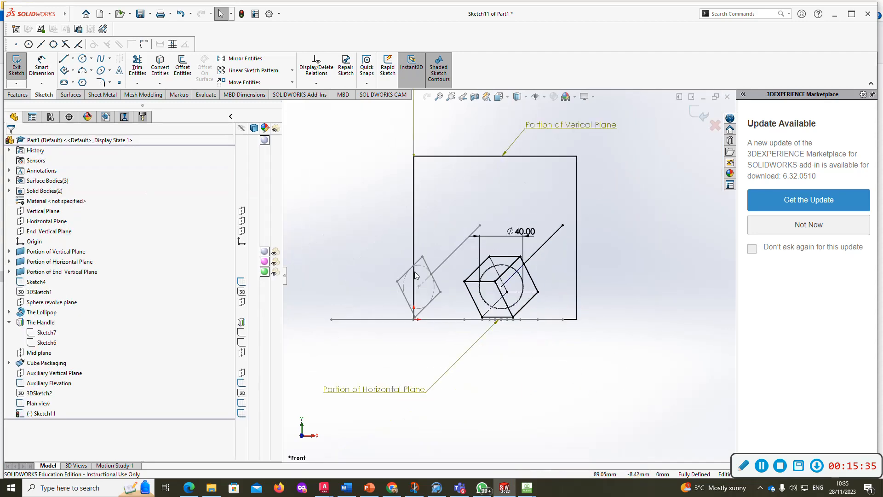
click(9, 70)
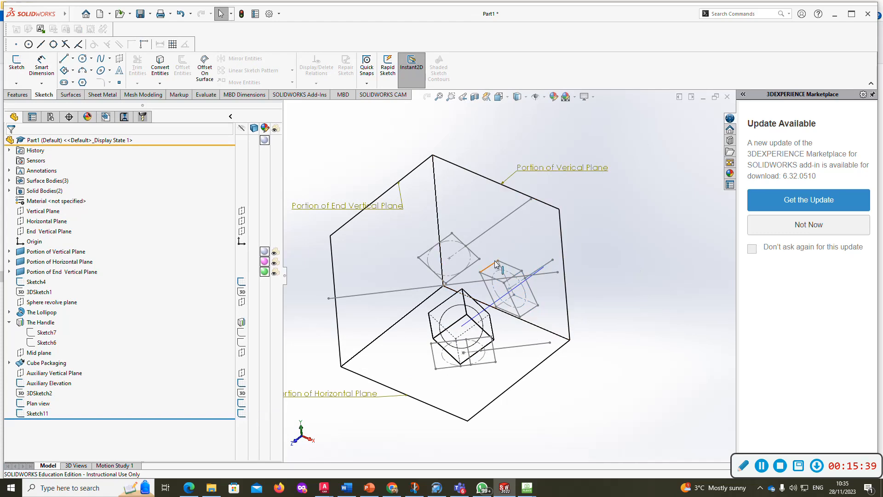
- Start a 3D sketch and draw a line about 77 mm long from the auxiliary elevation's outer corner towards the cube's matching corner
mouse_move(465, 342)
middle_down()
mouse_move(489, 336)
mouse_move(481, 343)
mouse_move(468, 317)
middle_up()
scroll(451, 263, down, 5)
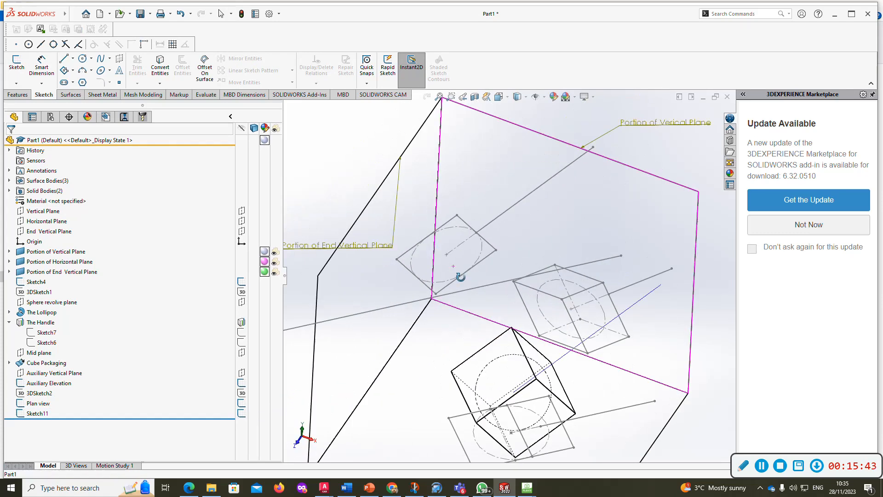
click(19, 83)
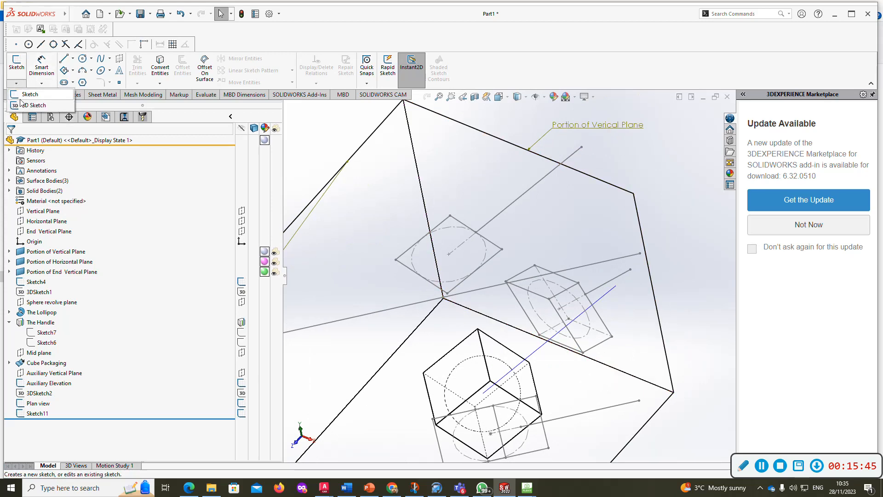
click(28, 101)
click(63, 58)
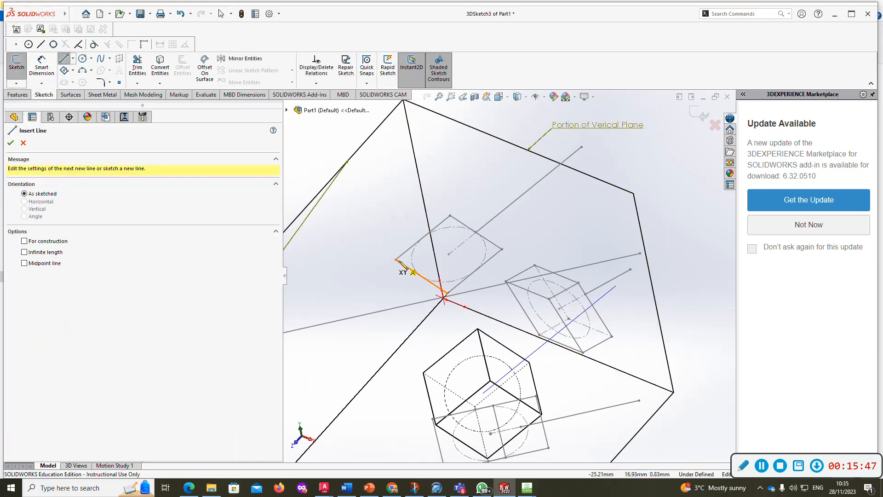
scroll(396, 260, up, 3)
middle_drag(412, 292, 430, 263)
click(425, 284)
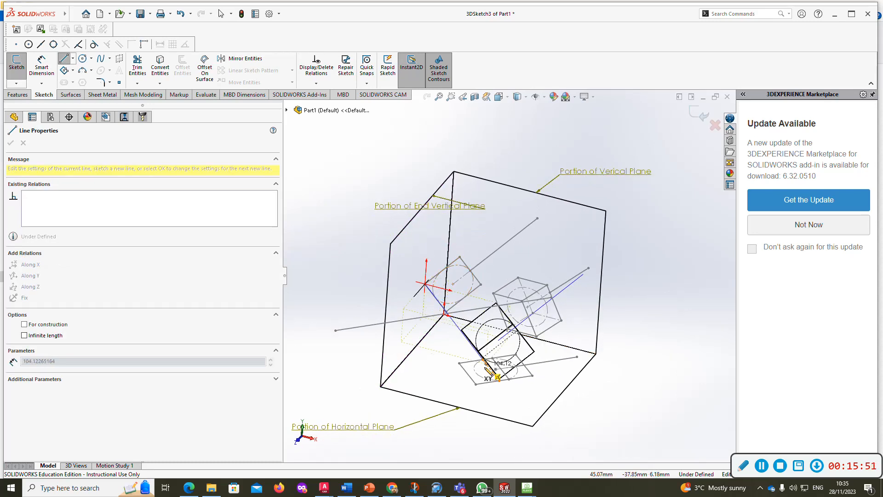
click(480, 354)
scroll(483, 352, up, 5)
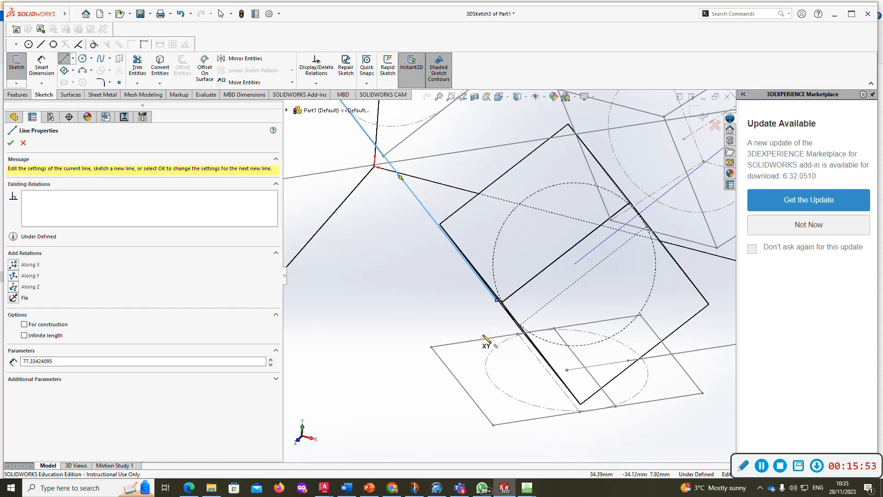
key(Escape)
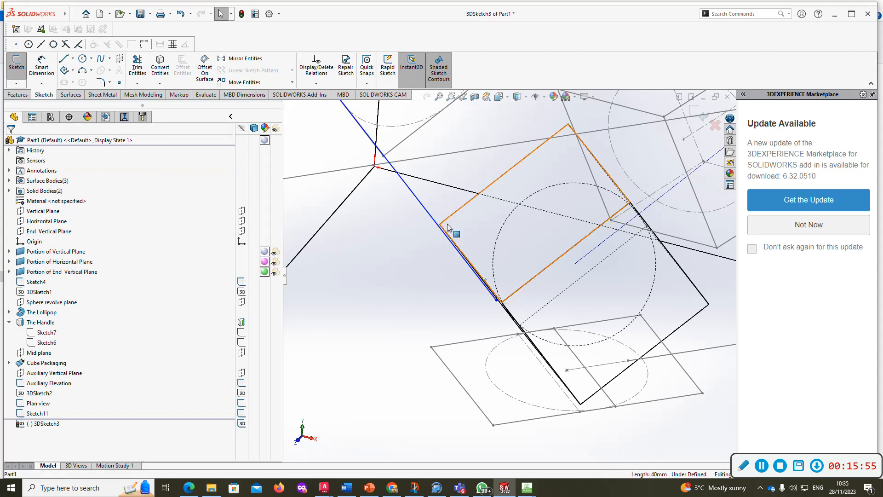
- Make the free end of the 3D sketch line coincident with the cube's matching vertex
middle_drag(455, 232, 392, 135)
drag(500, 294, 509, 284)
scroll(510, 301, down, 3)
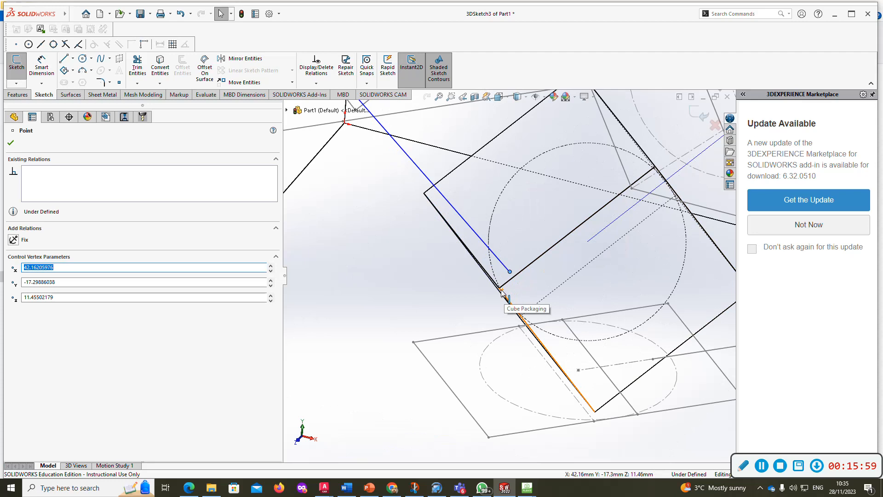
ctrl+click(500, 289)
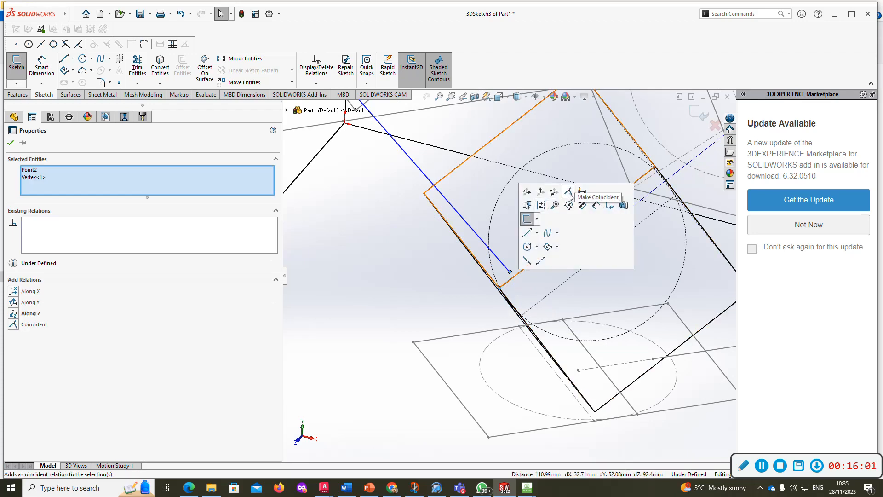
click(555, 205)
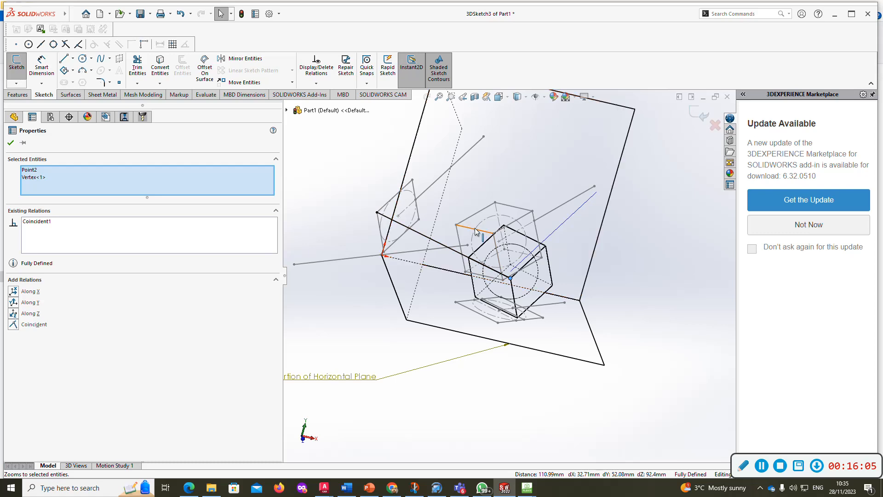
- Draw three more projection lines from the cube's remaining corners to the matching auxiliary elevation corners and finish the 3D sketch
click(62, 60)
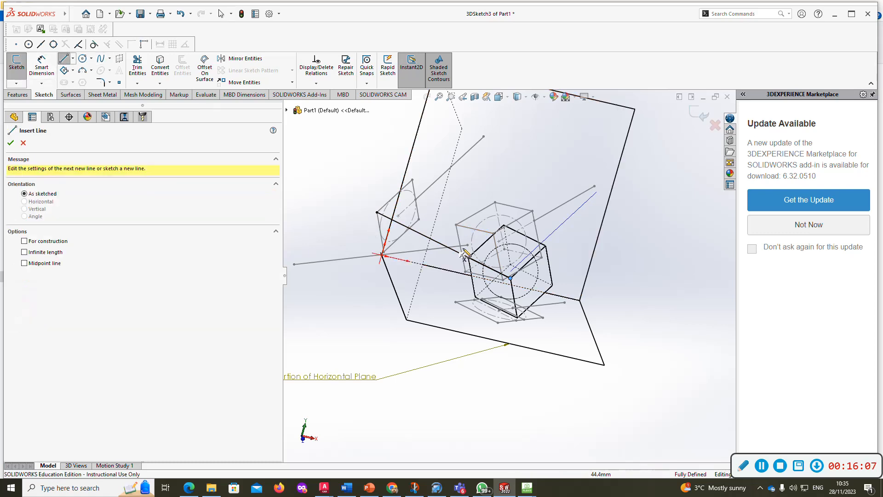
drag(547, 247, 412, 180)
drag(553, 285, 419, 218)
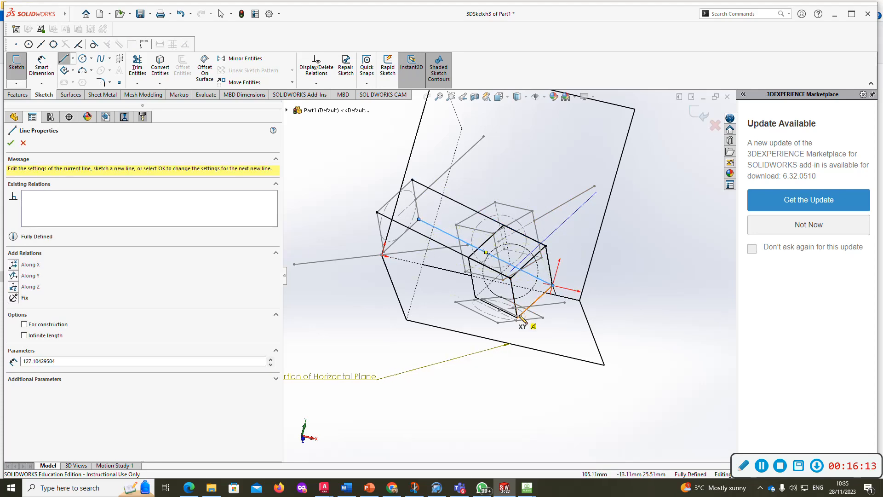
drag(518, 319, 384, 252)
scroll(507, 291, down, 2)
mouse_move(508, 290)
middle_down()
mouse_move(478, 242)
mouse_move(485, 263)
mouse_move(426, 260)
mouse_move(431, 244)
mouse_move(414, 247)
middle_up()
scroll(431, 227, up, 4)
click(16, 84)
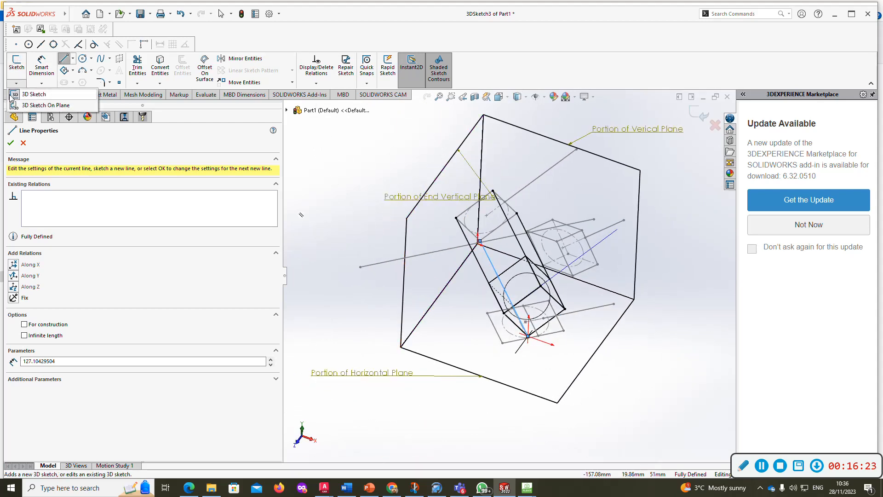
click(19, 96)
- Switch the model's display style to shaded with edges
click(525, 96)
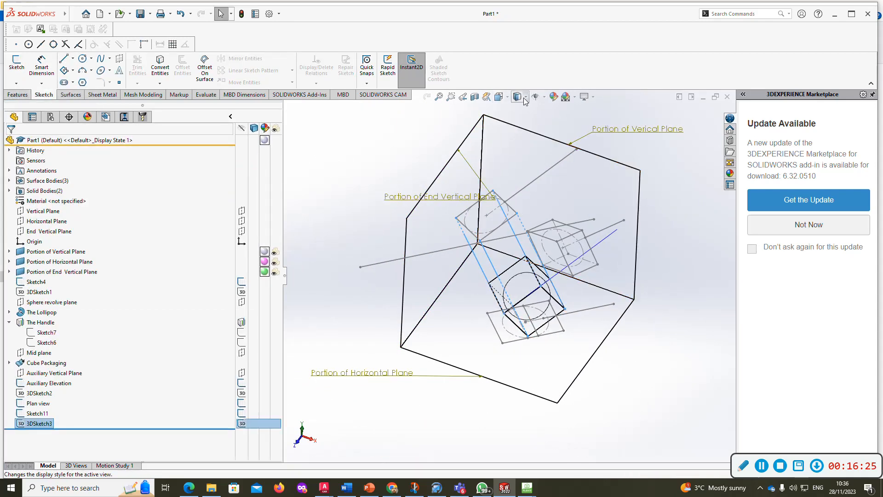
click(518, 110)
click(638, 261)
middle_drag(638, 261, 629, 250)
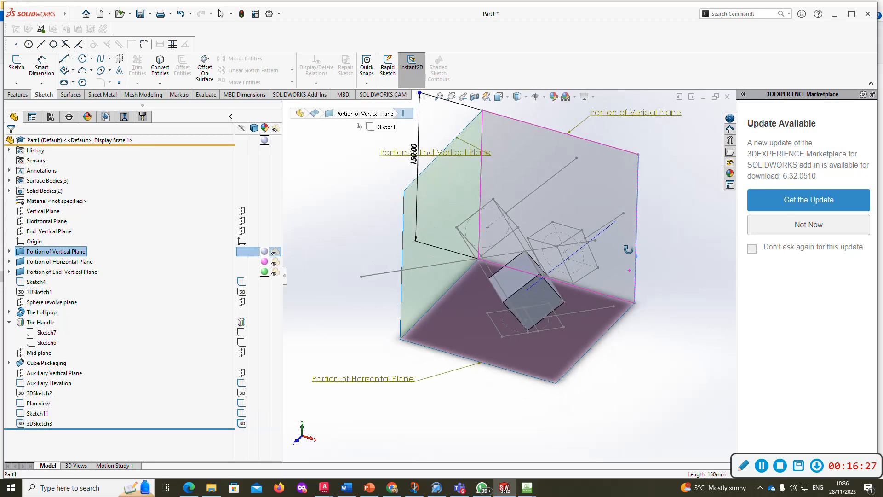
- Apply a red appearance (RGB 255, 0, 0) to the cube's right-hand side face
click(552, 98)
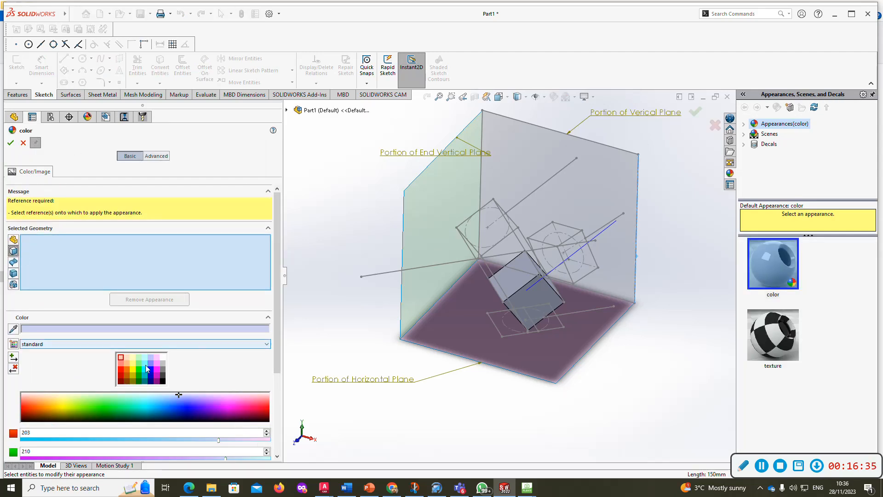
click(122, 368)
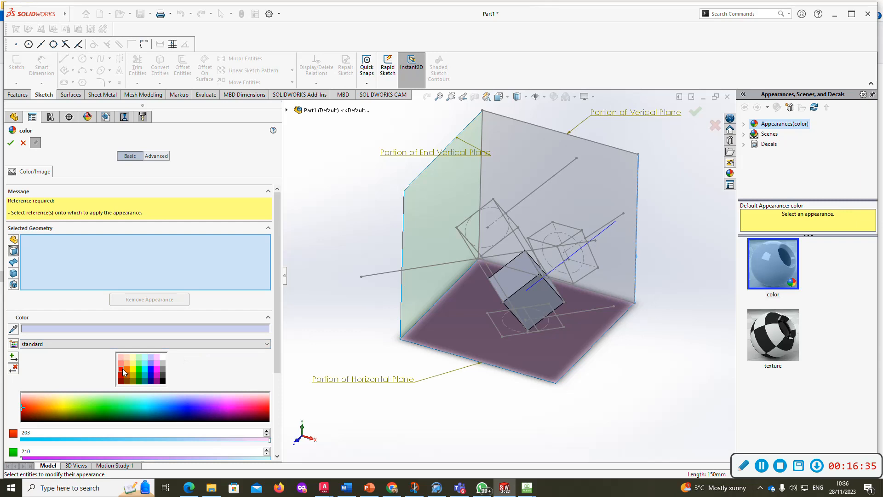
click(522, 302)
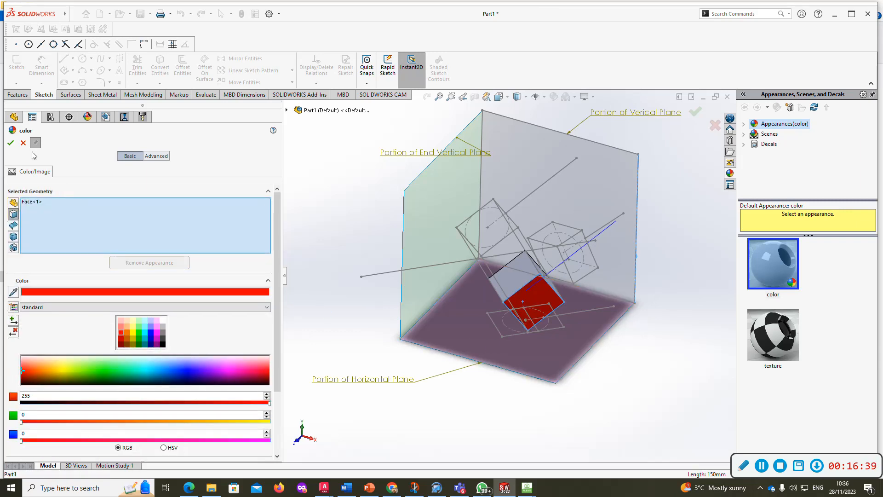
click(12, 143)
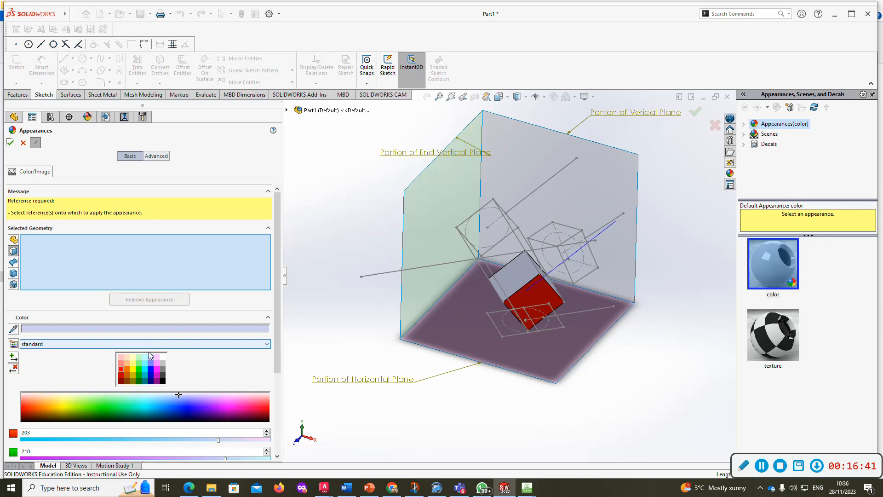
- Apply a blue appearance to the cube face adjoining the red one on its left
click(152, 371)
middle_drag(468, 284, 529, 280)
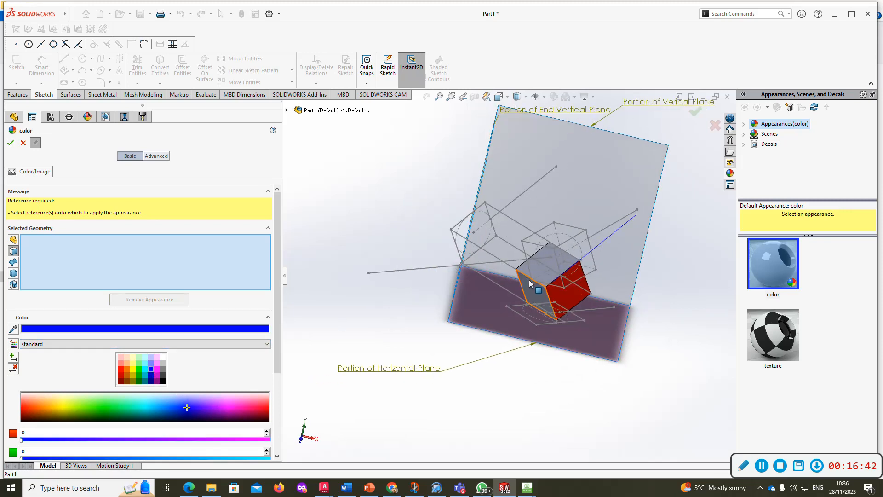
click(529, 281)
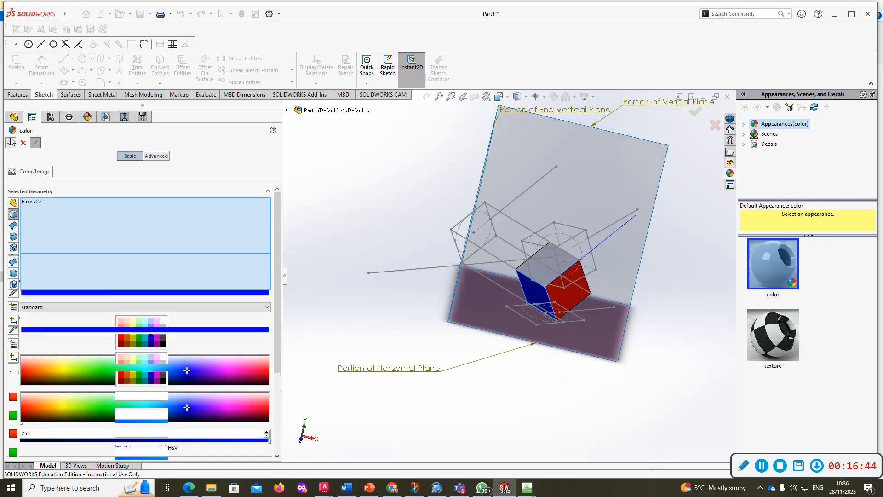
click(762, 466)
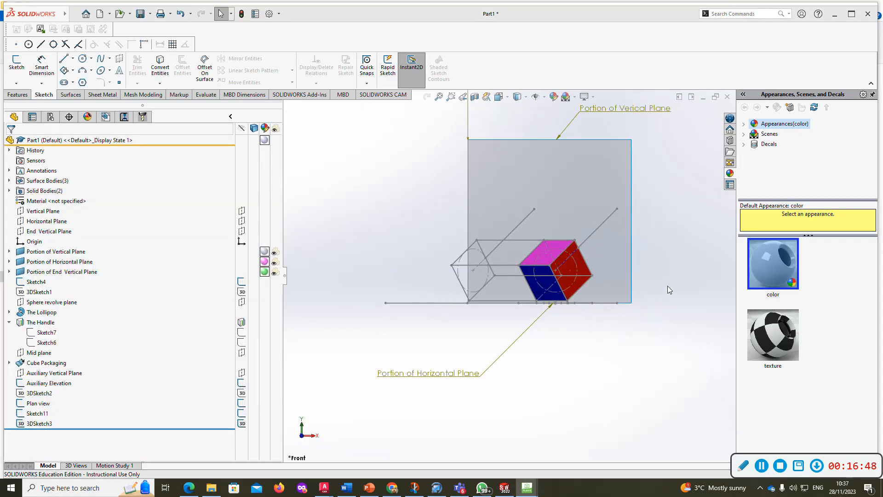
- Hide the Auxiliary Elevation sketch and the projection lines of 3DSketch3
scroll(600, 258, down, 3)
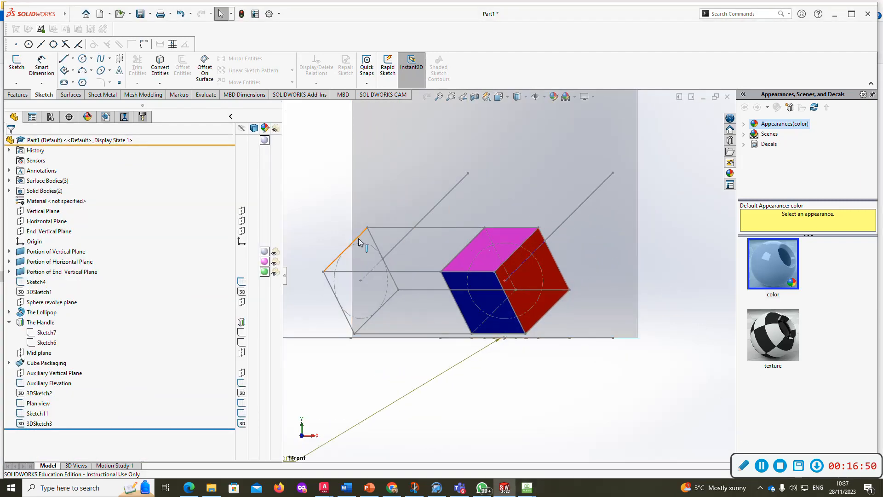
right_click(358, 236)
click(381, 153)
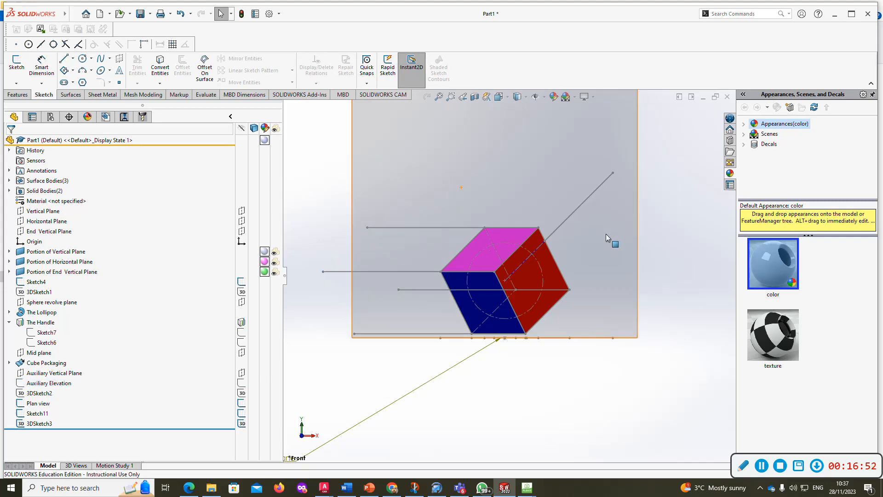
right_click(402, 270)
click(425, 188)
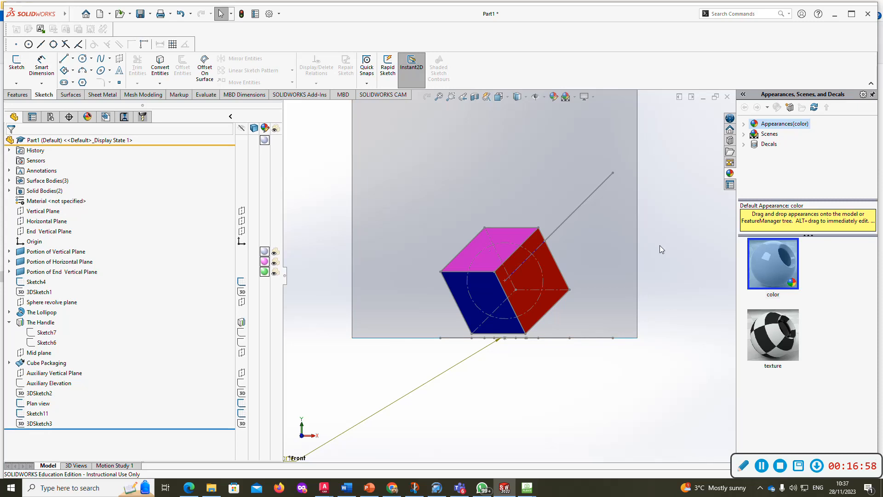
- Inspect the coloured cube from above and at an angle against its plan and front elevation
key(ctrl+5)
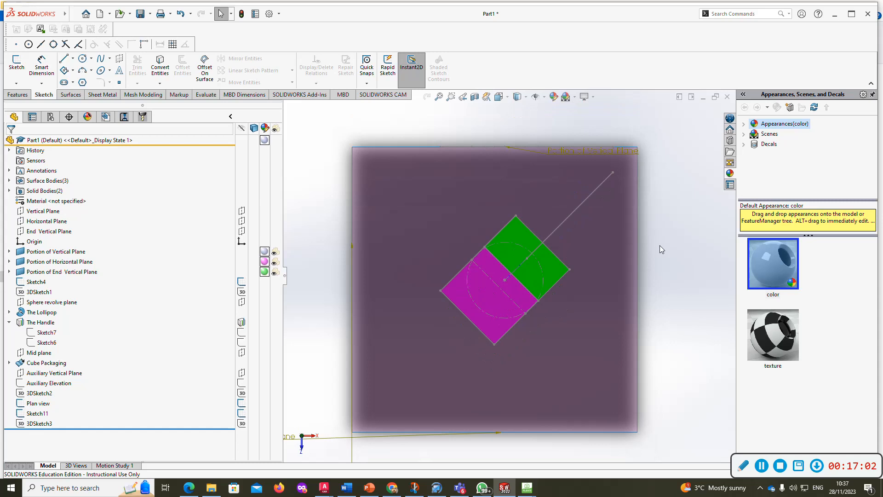
key(Up)
key(Up)
key(Up)
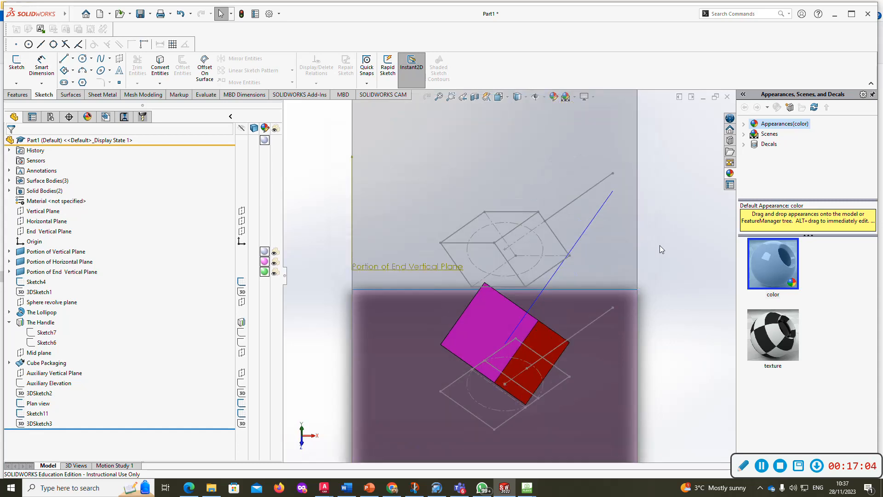
middle_drag(586, 338, 570, 407)
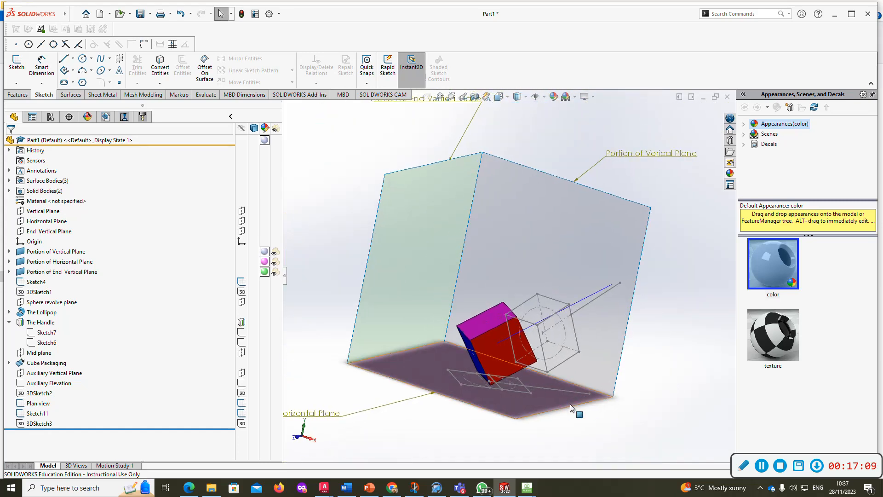